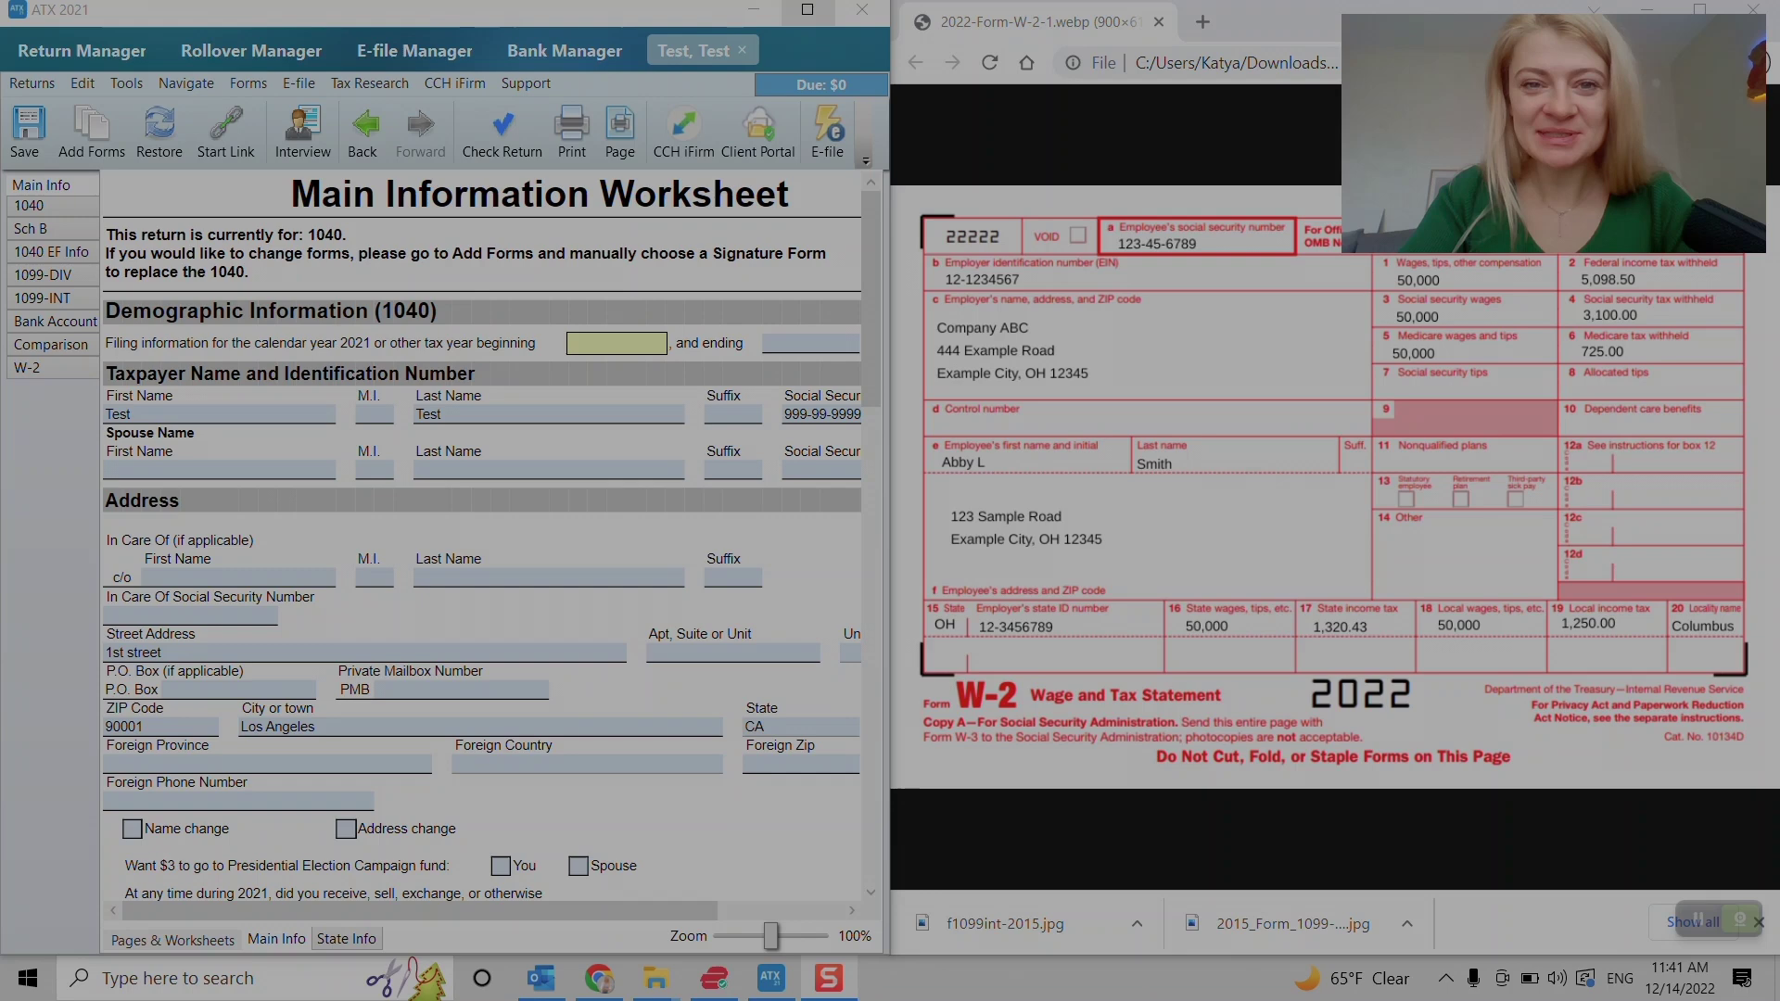
- Maximize ATX 2021 and open the blank W-2 worksheet from the form list
click(807, 9)
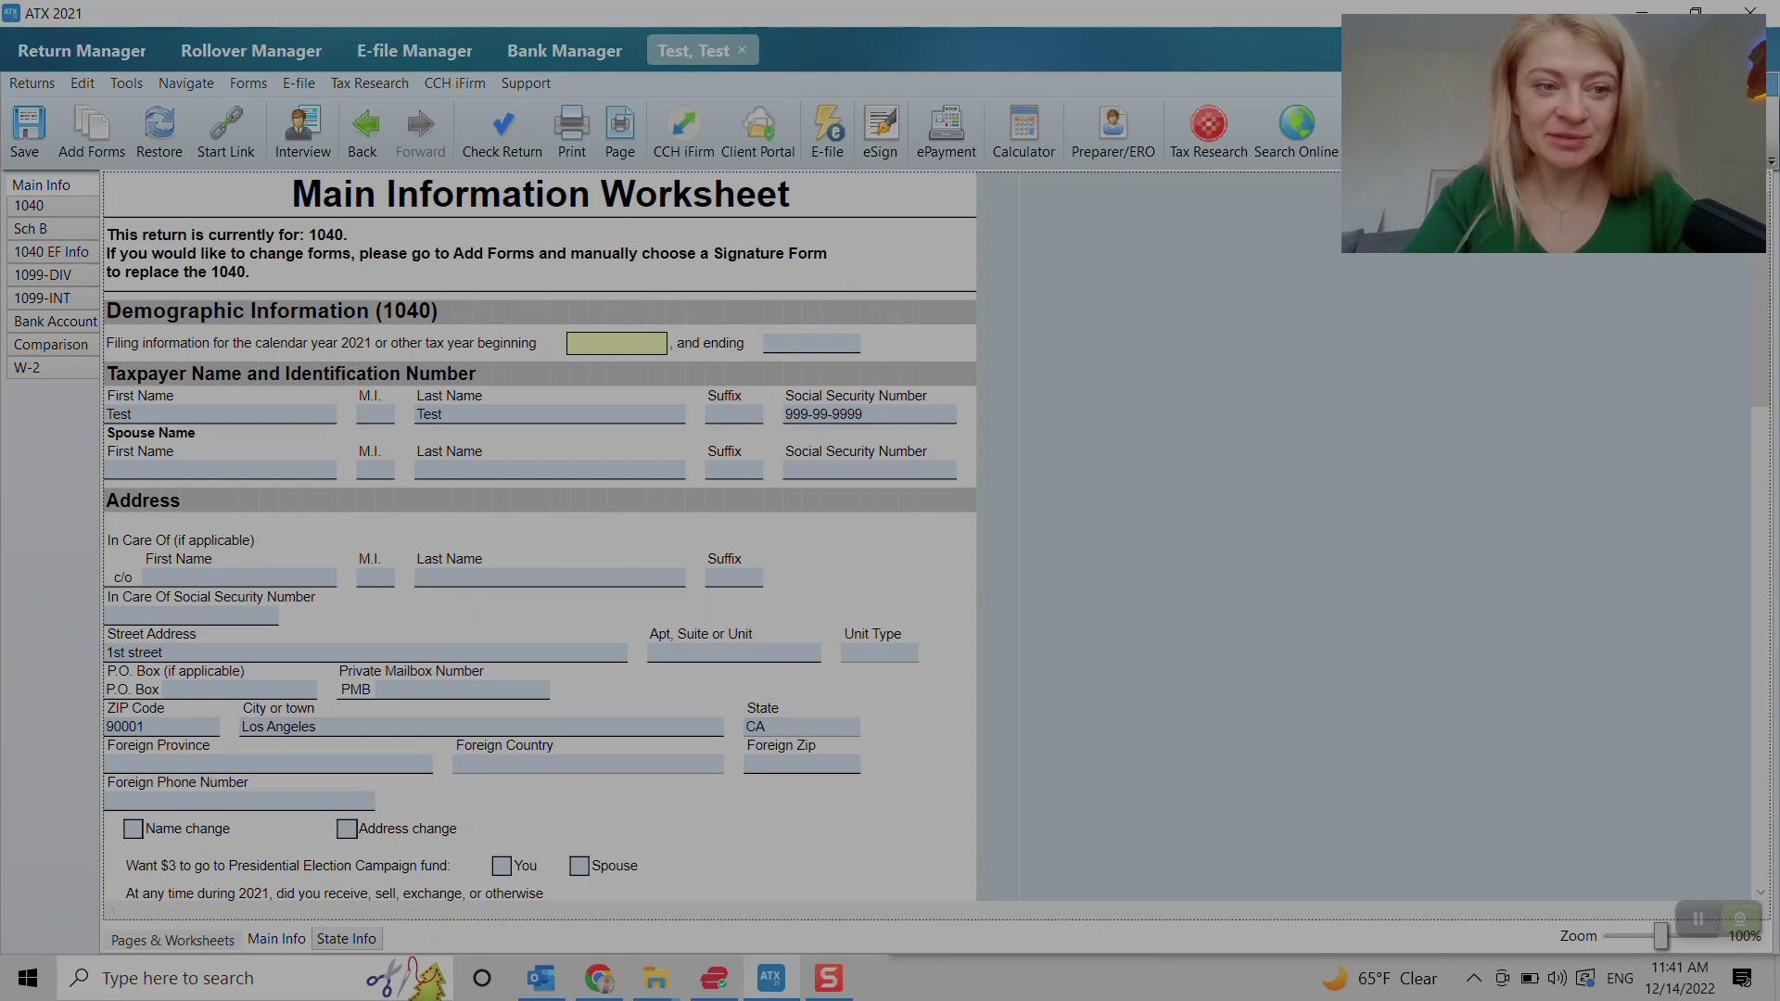
click(27, 368)
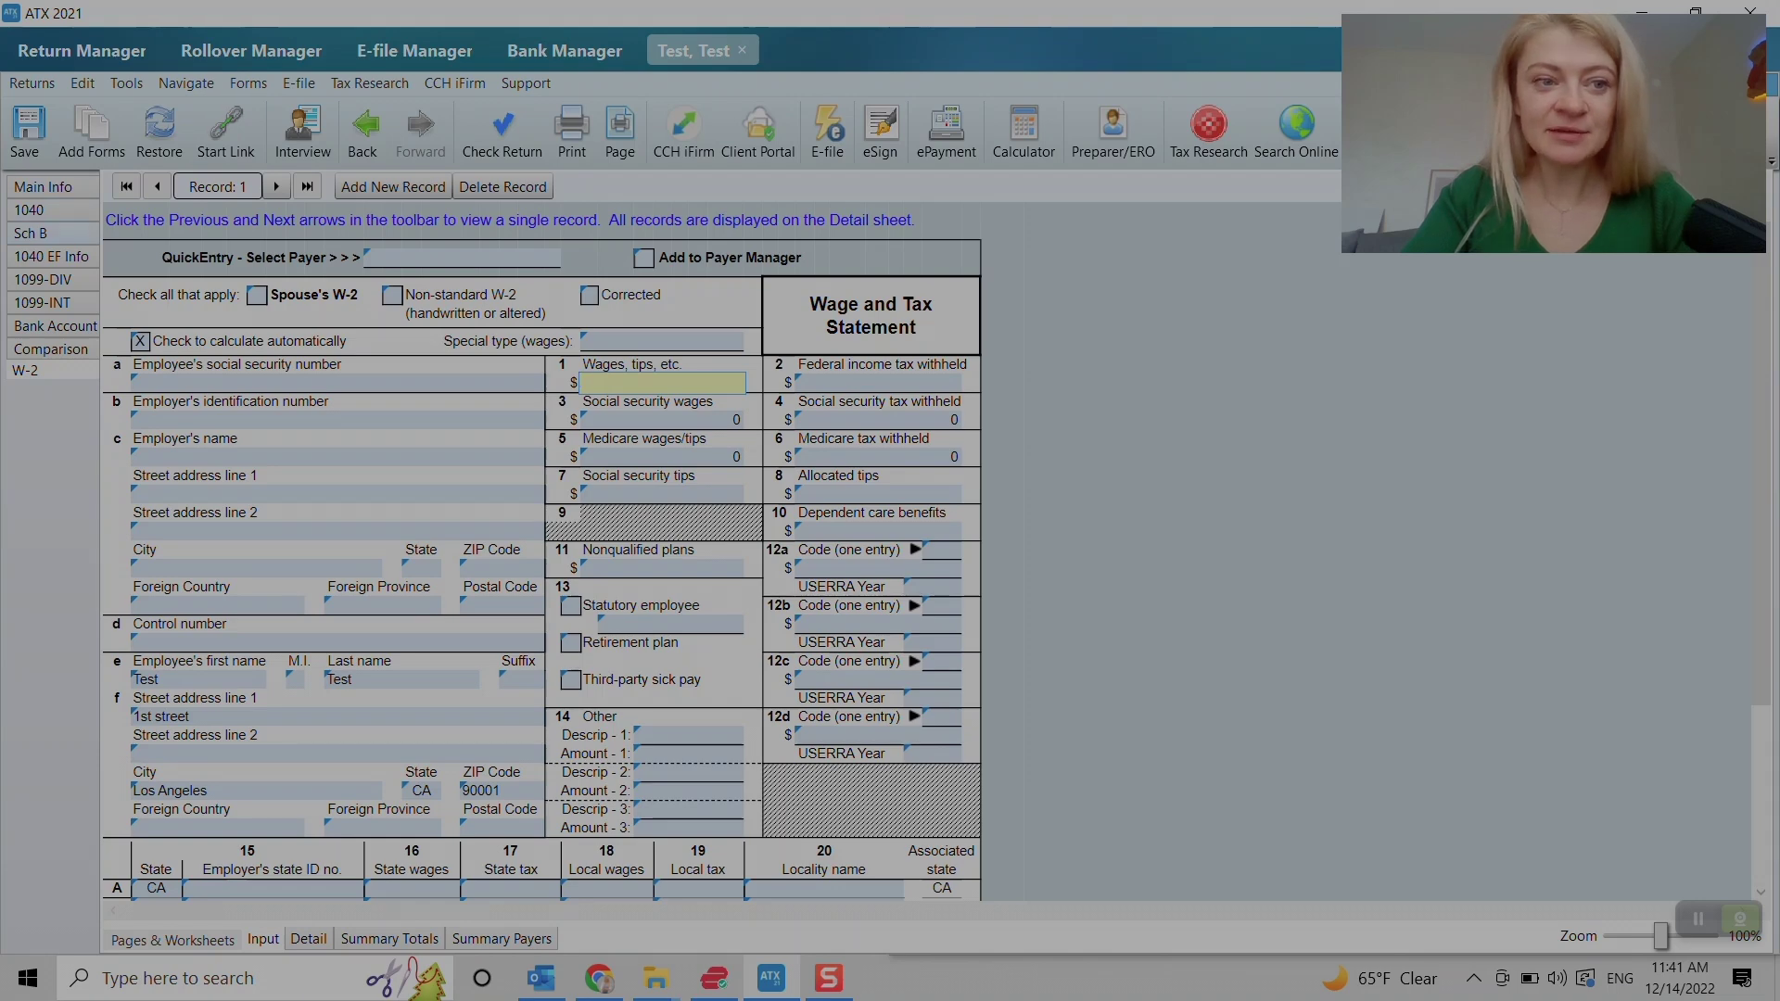
- Jump from Form 1040 Line 1 wages to the W-2 worksheet via Jump To
click(27, 206)
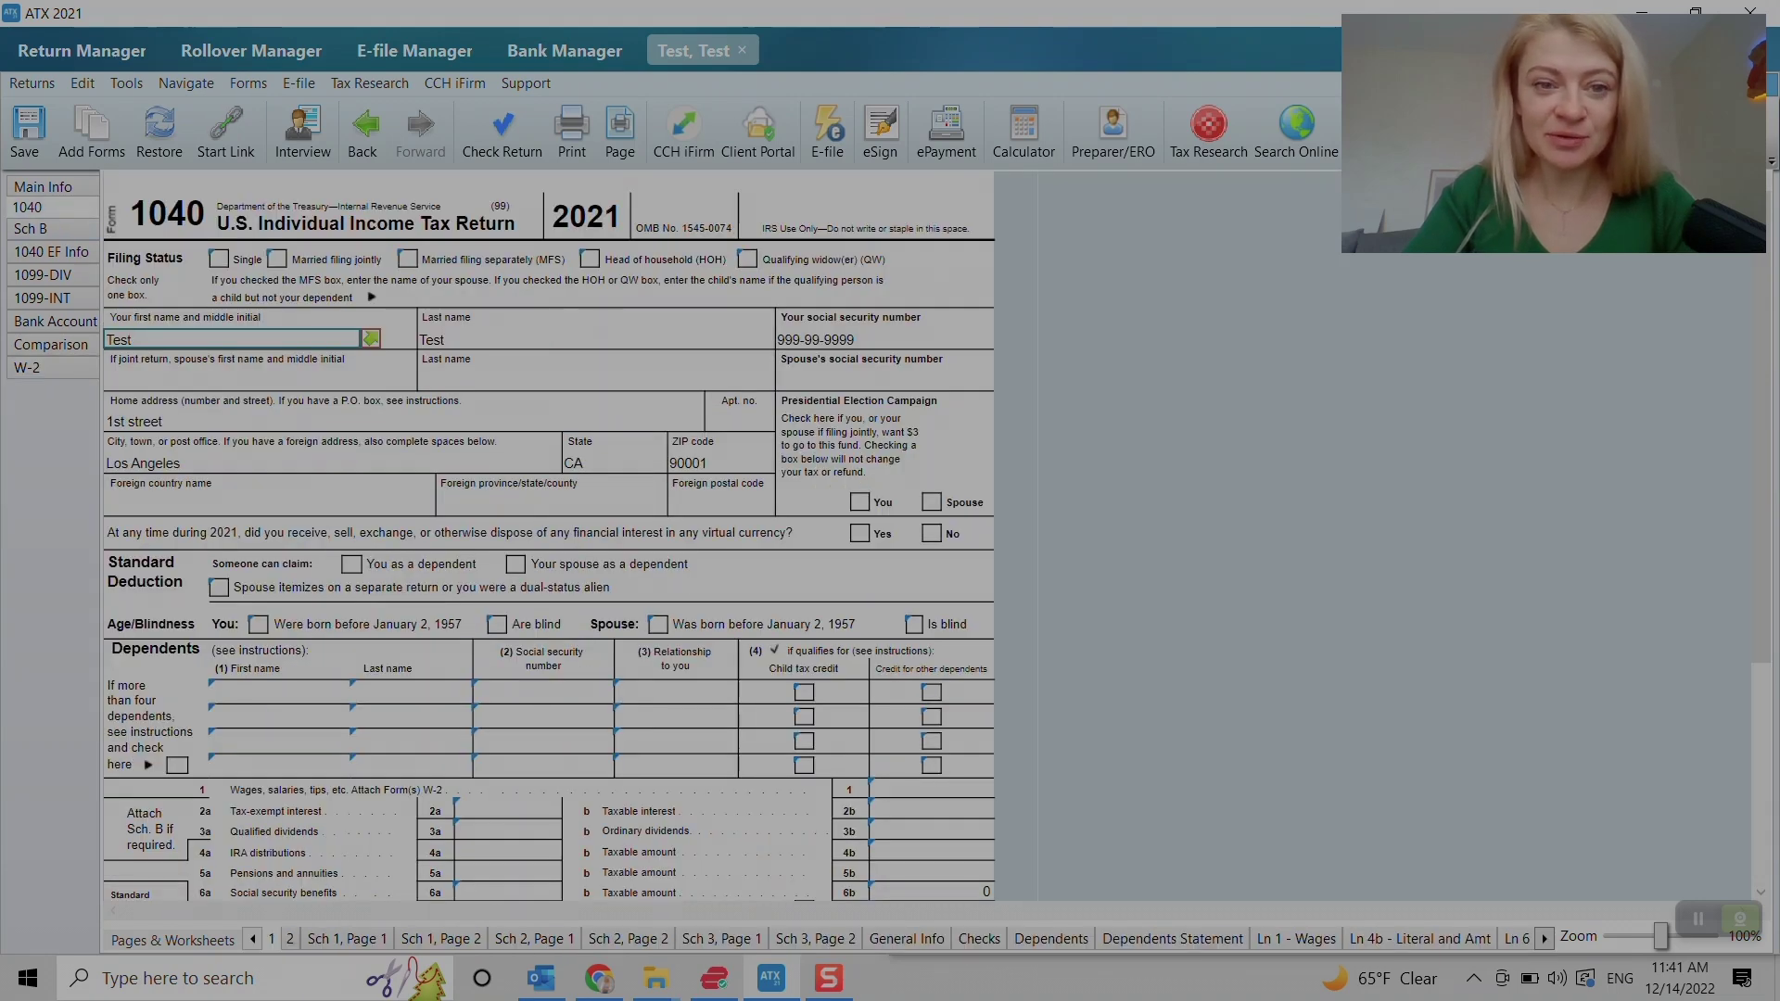
scroll(548, 535, down, 5)
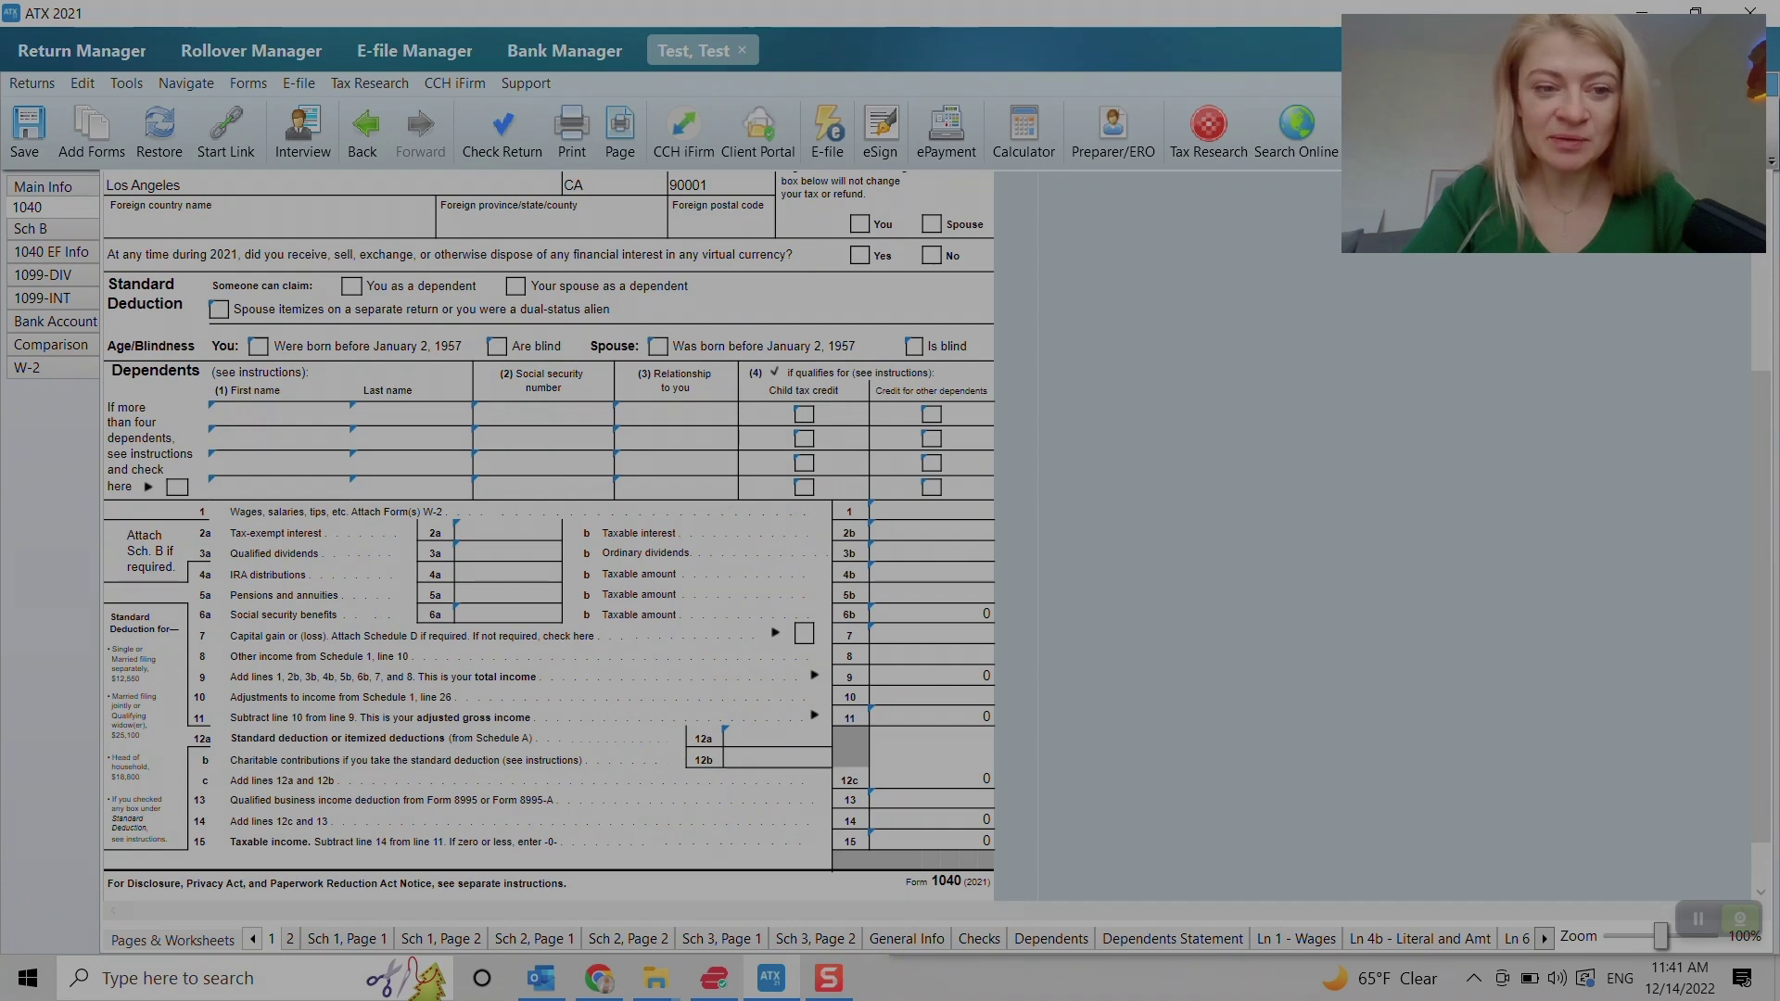
click(931, 510)
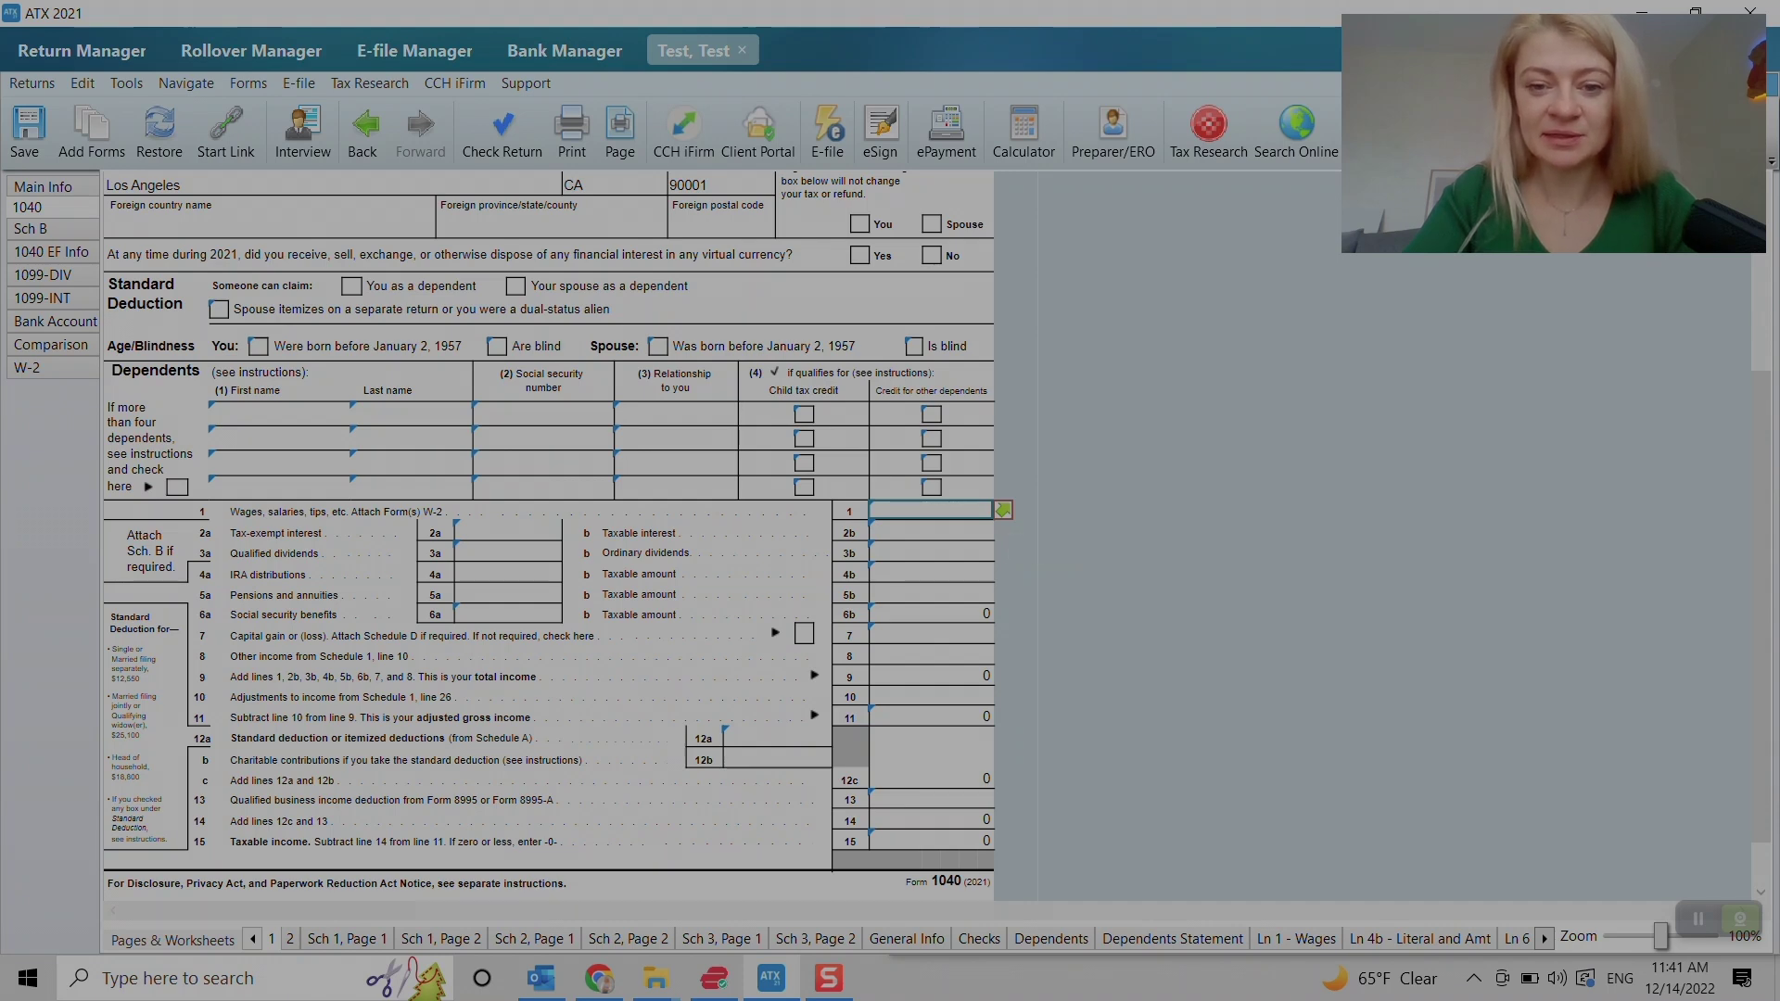
click(1003, 510)
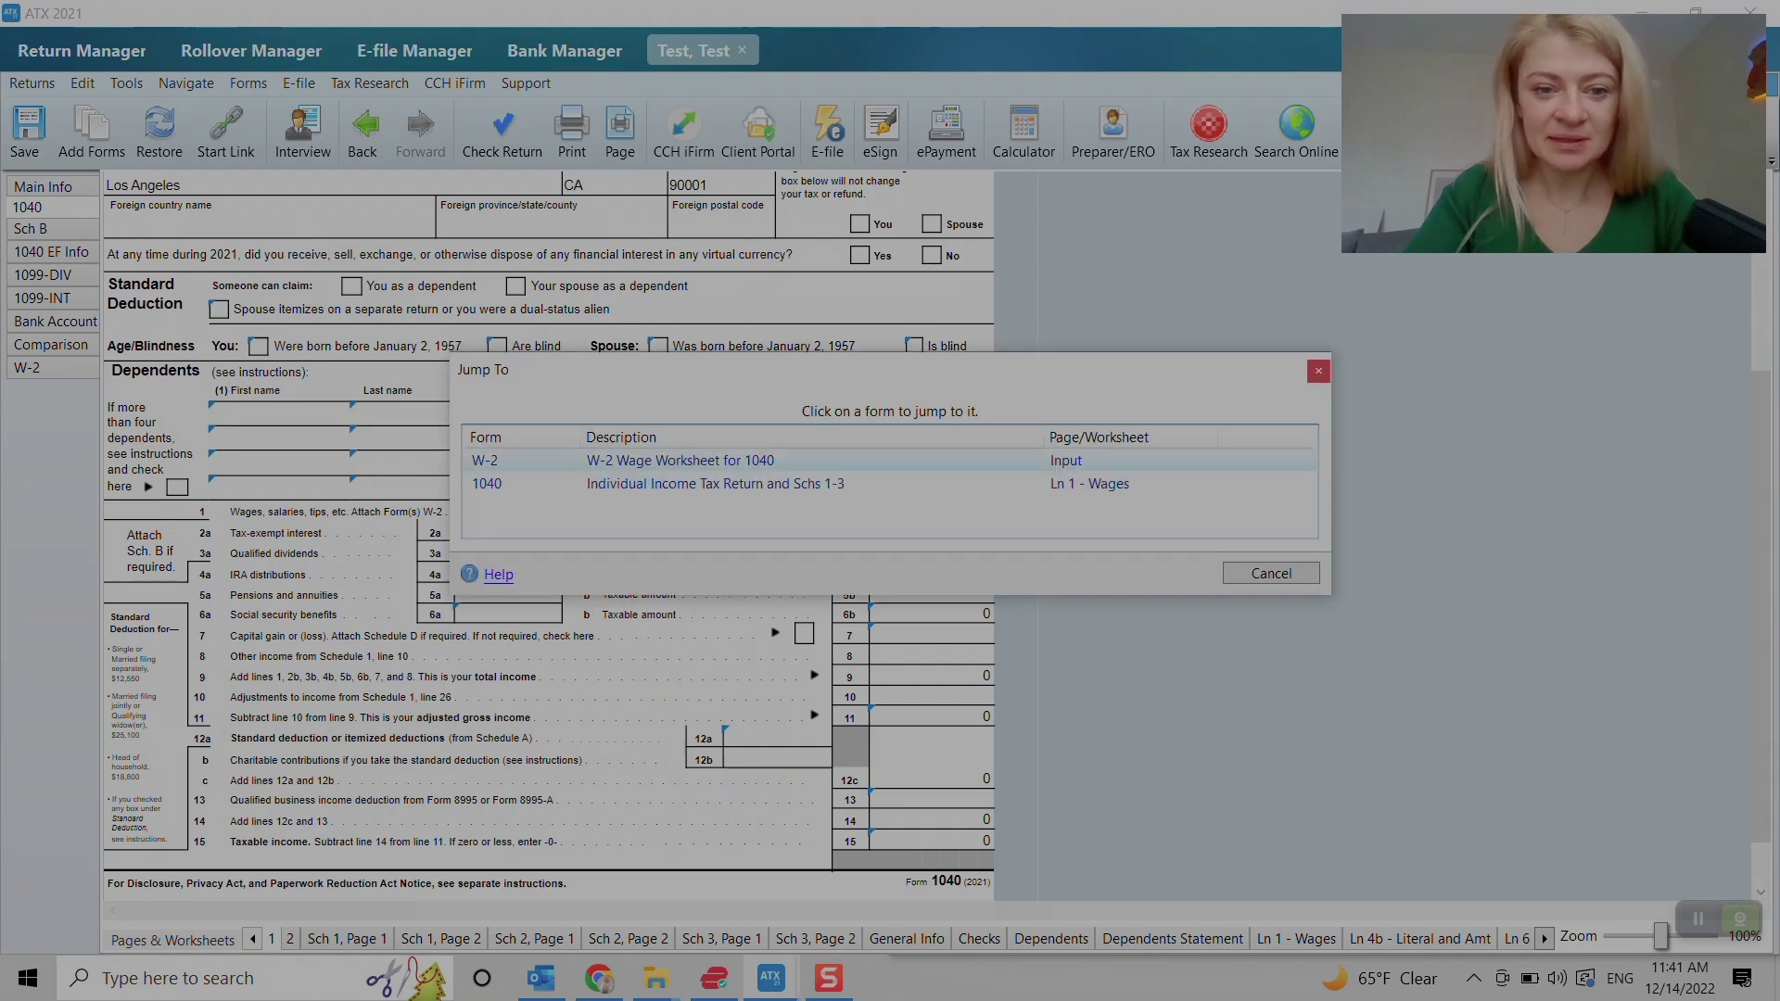
click(519, 459)
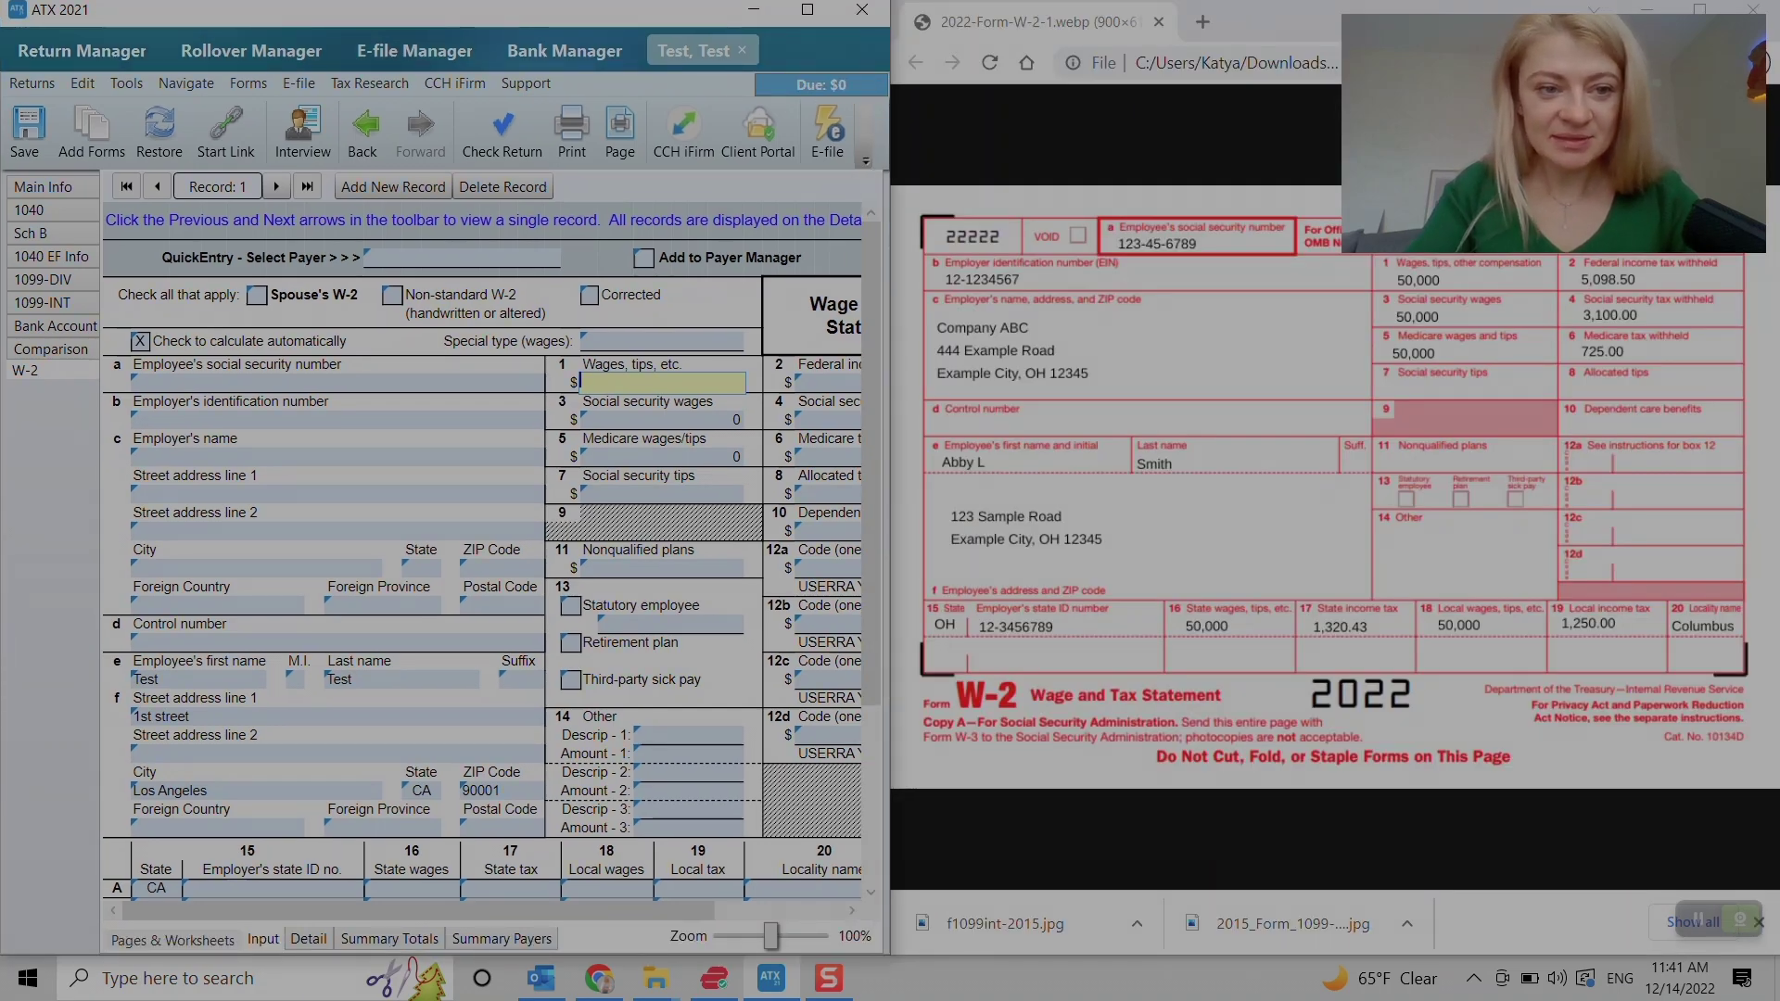
- Enter the nine-digit employer ID in XX-XXXXXXX format after correcting the format warning
click(337, 382)
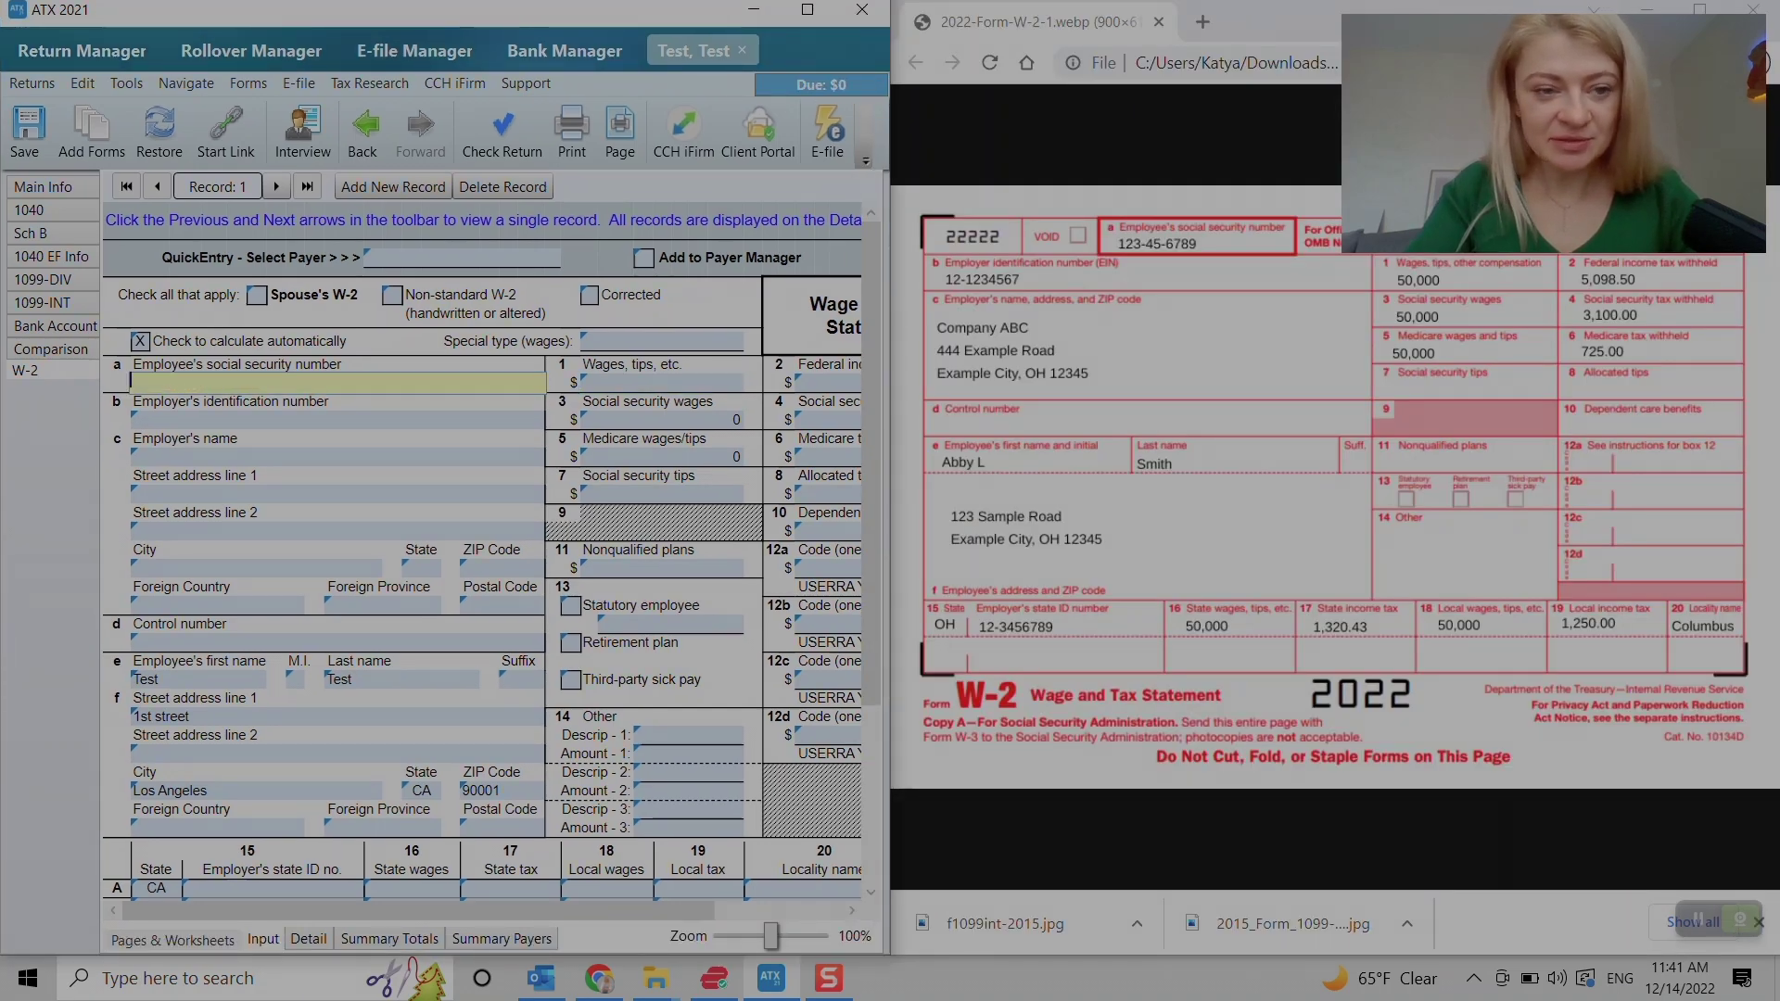
click(337, 418)
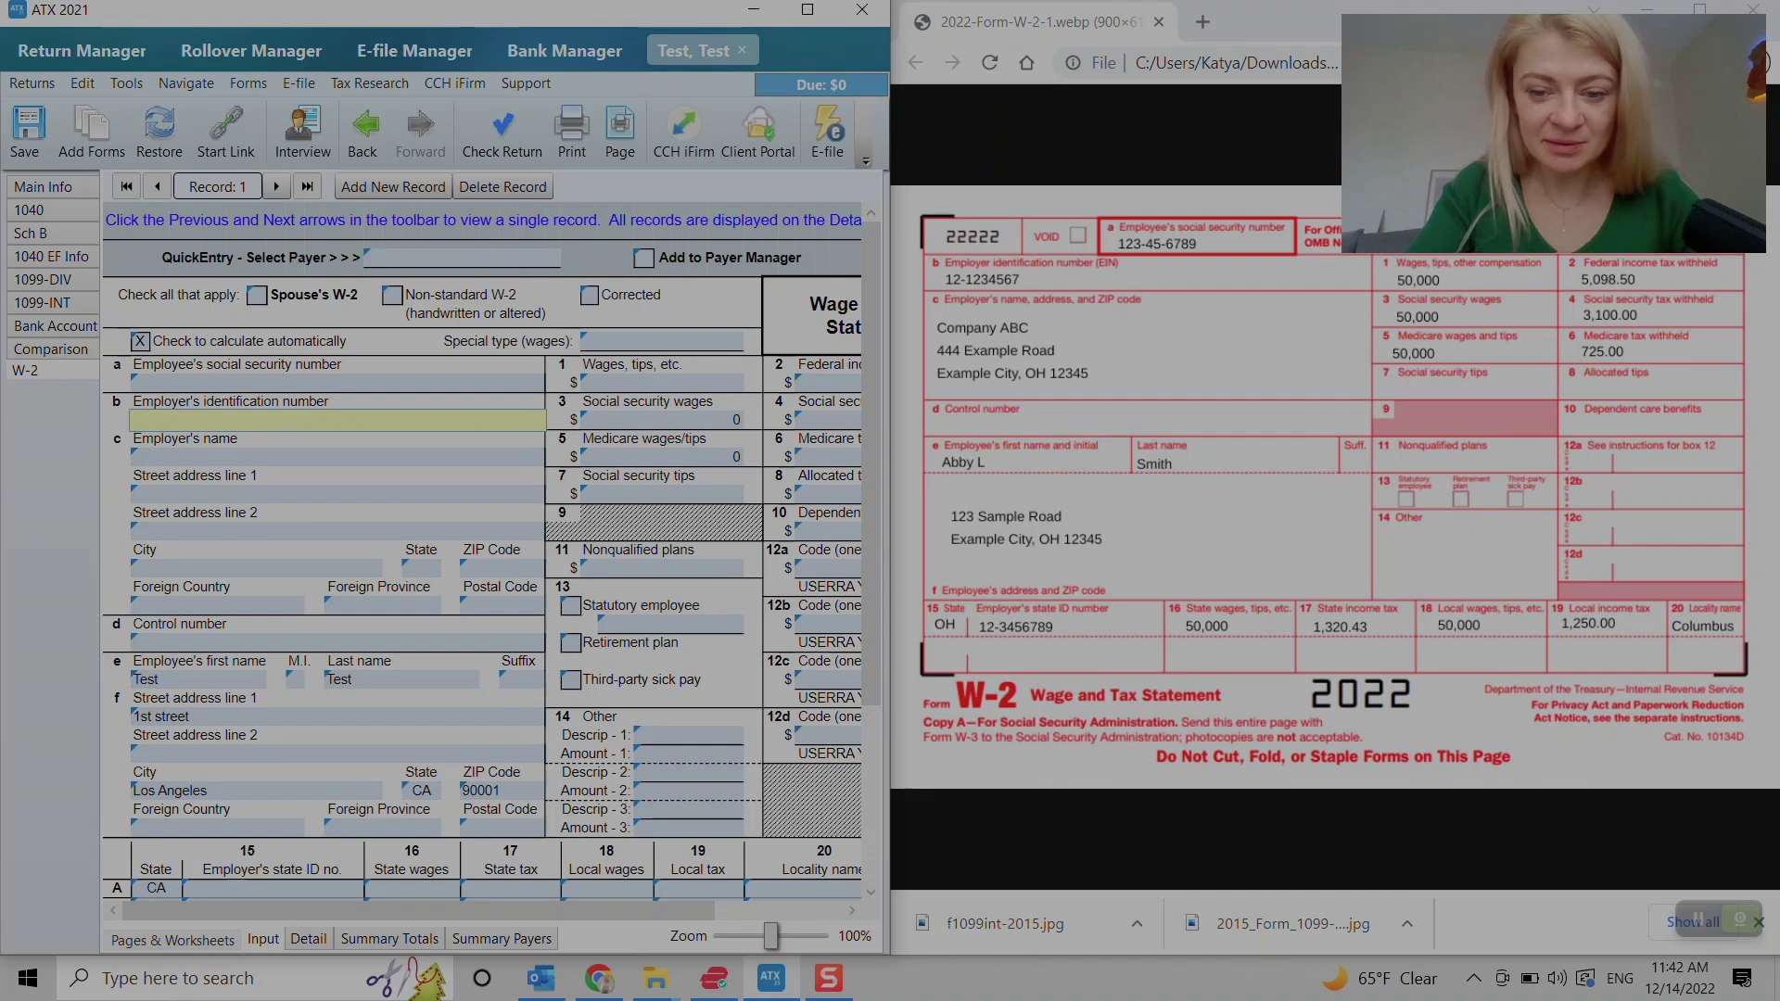
text(99)
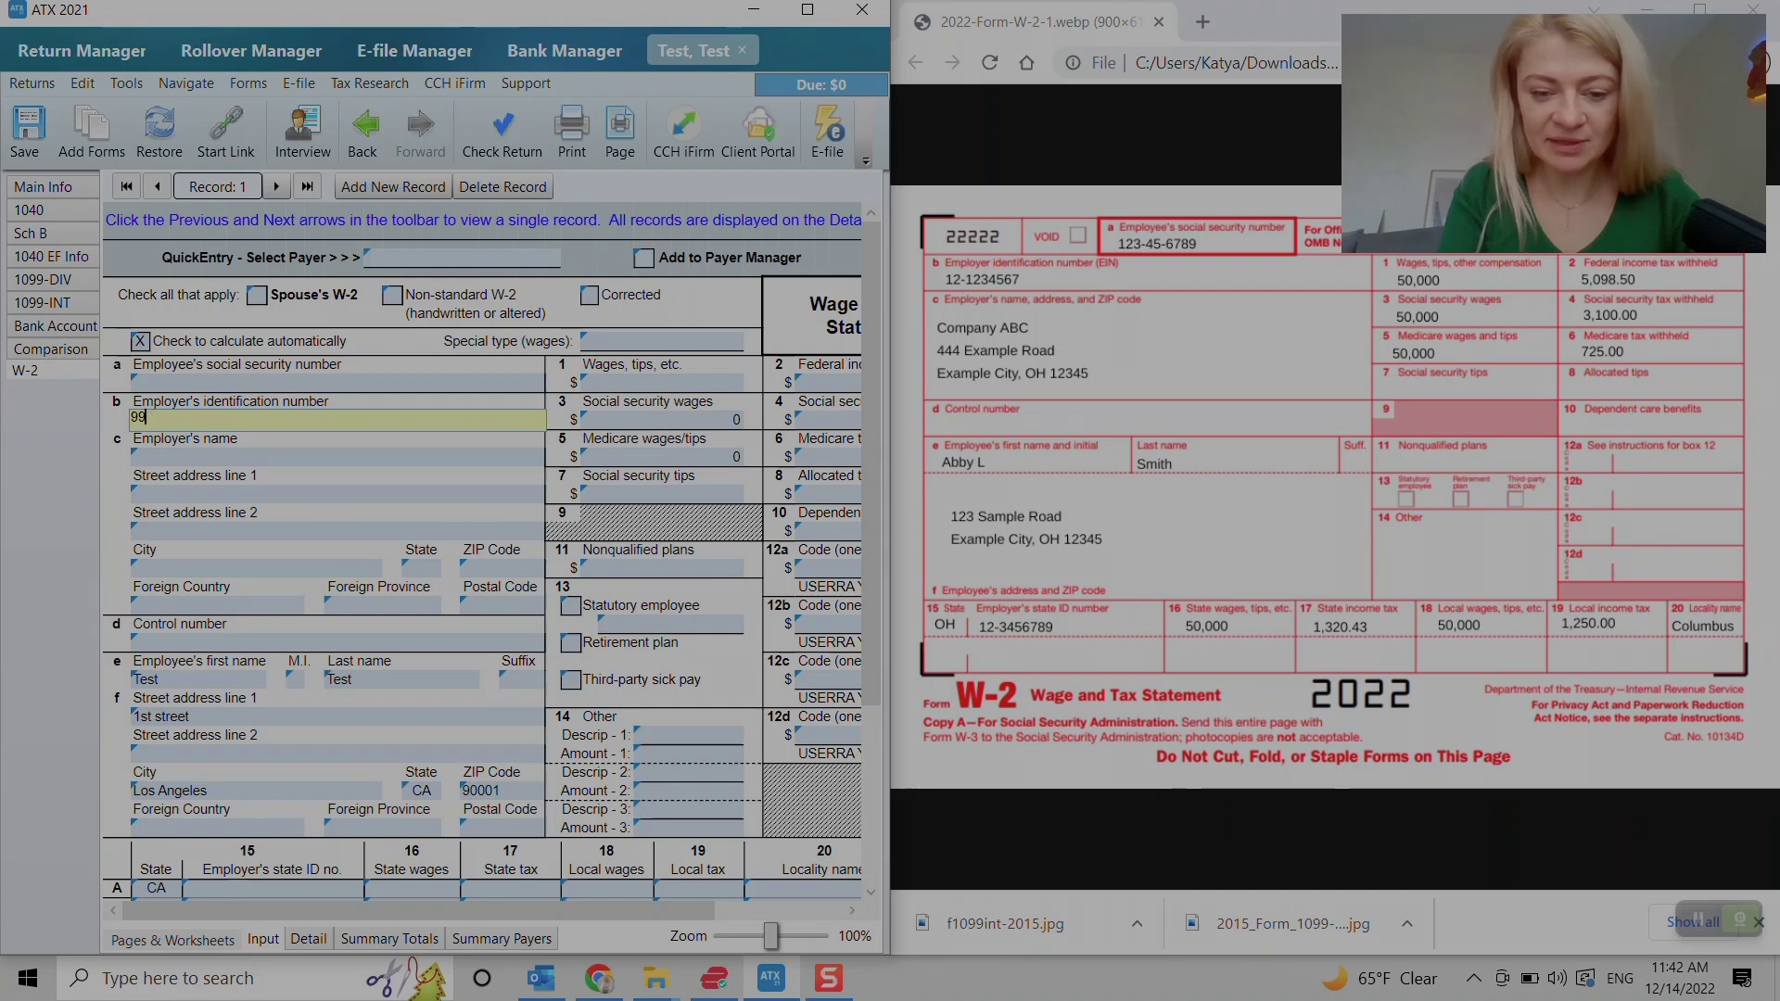
text(999999)
key(Tab)
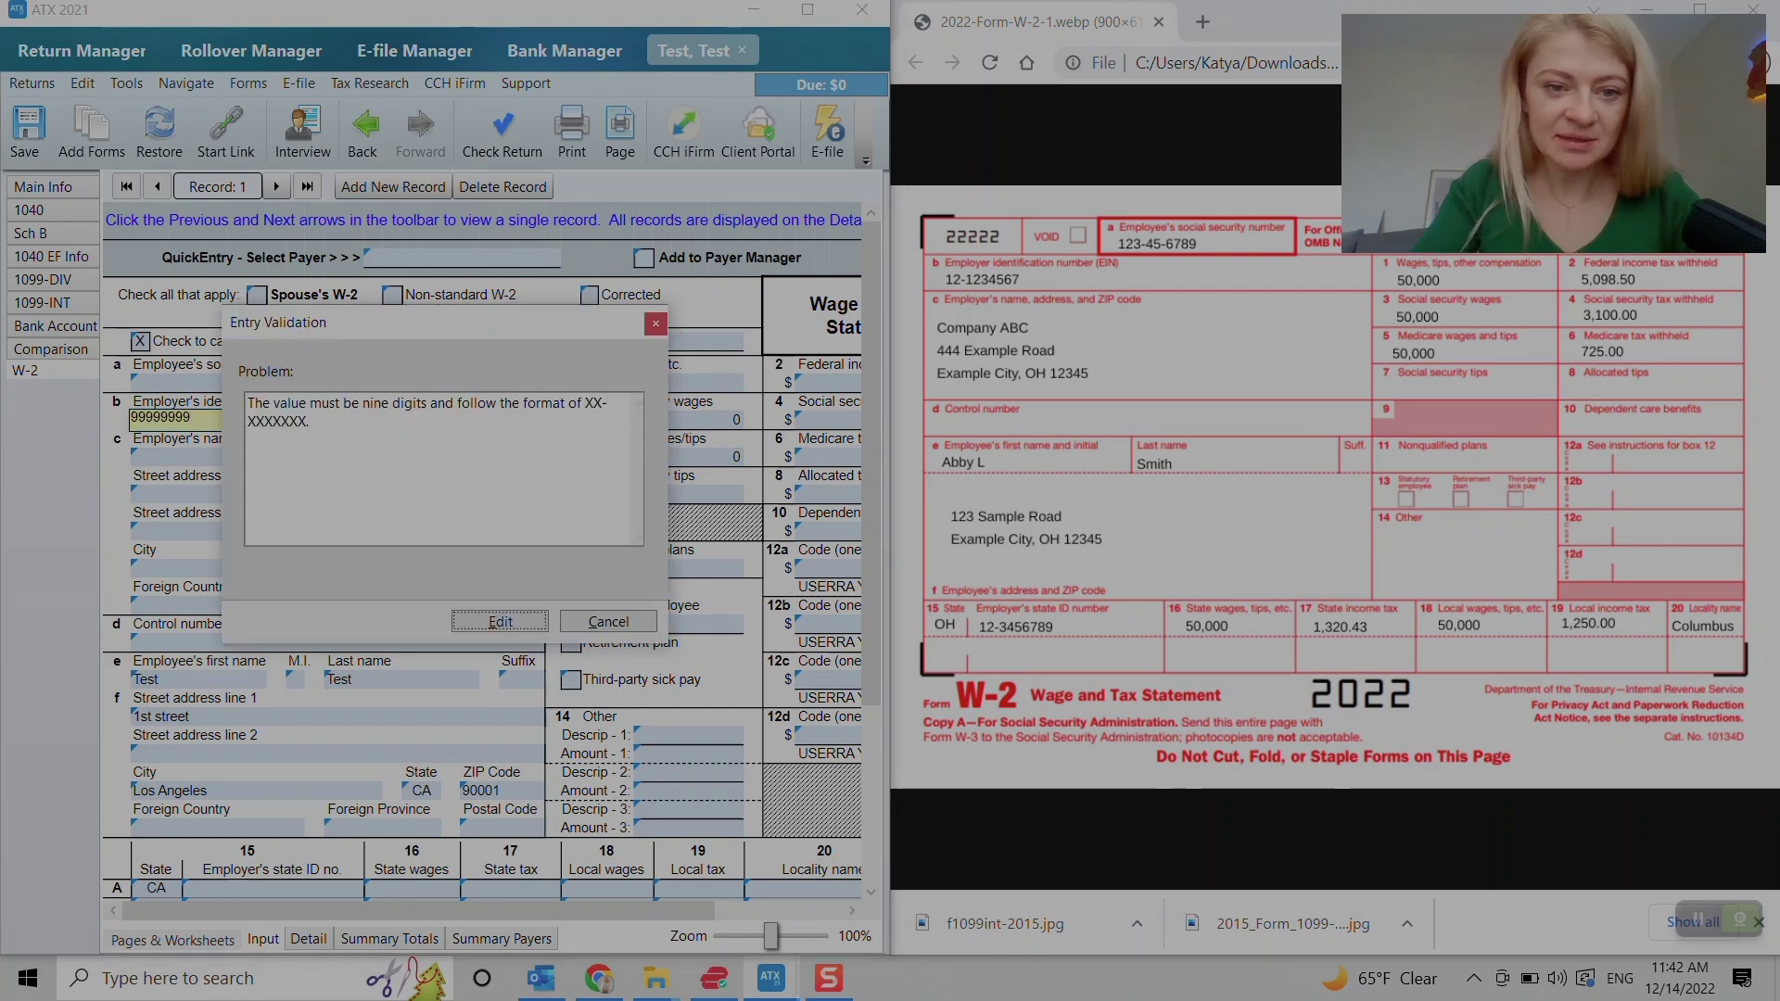
key(Return)
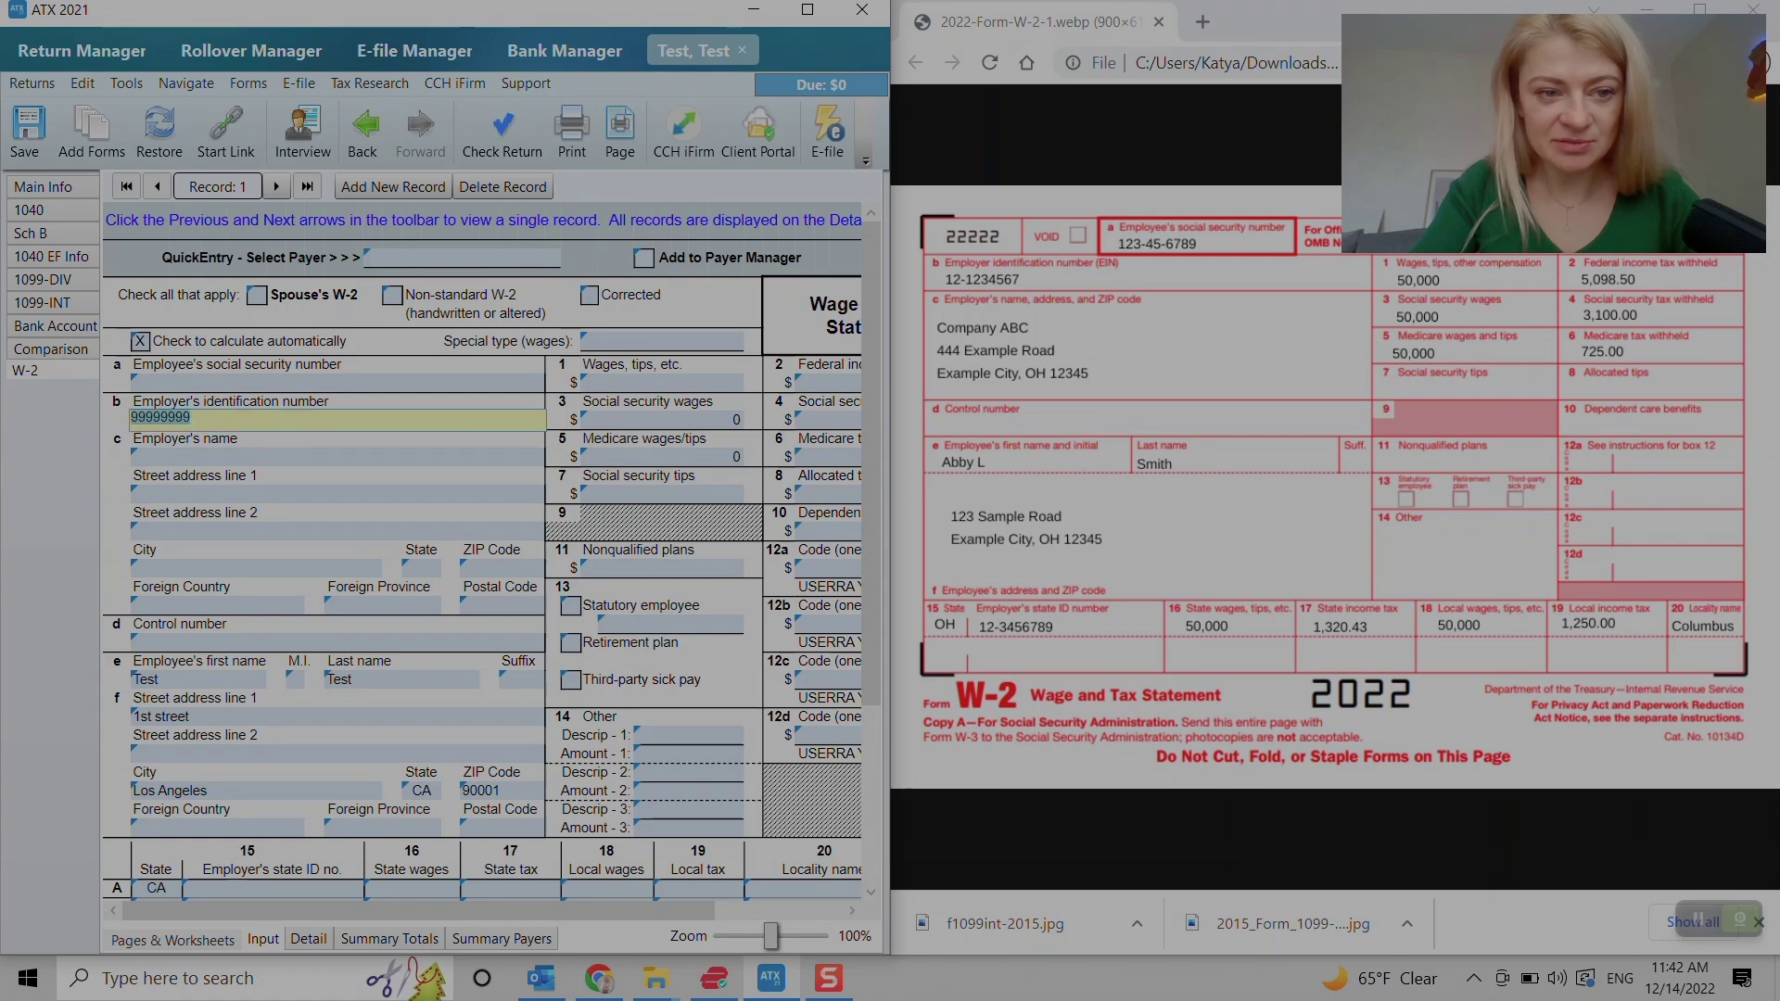
text(99-)
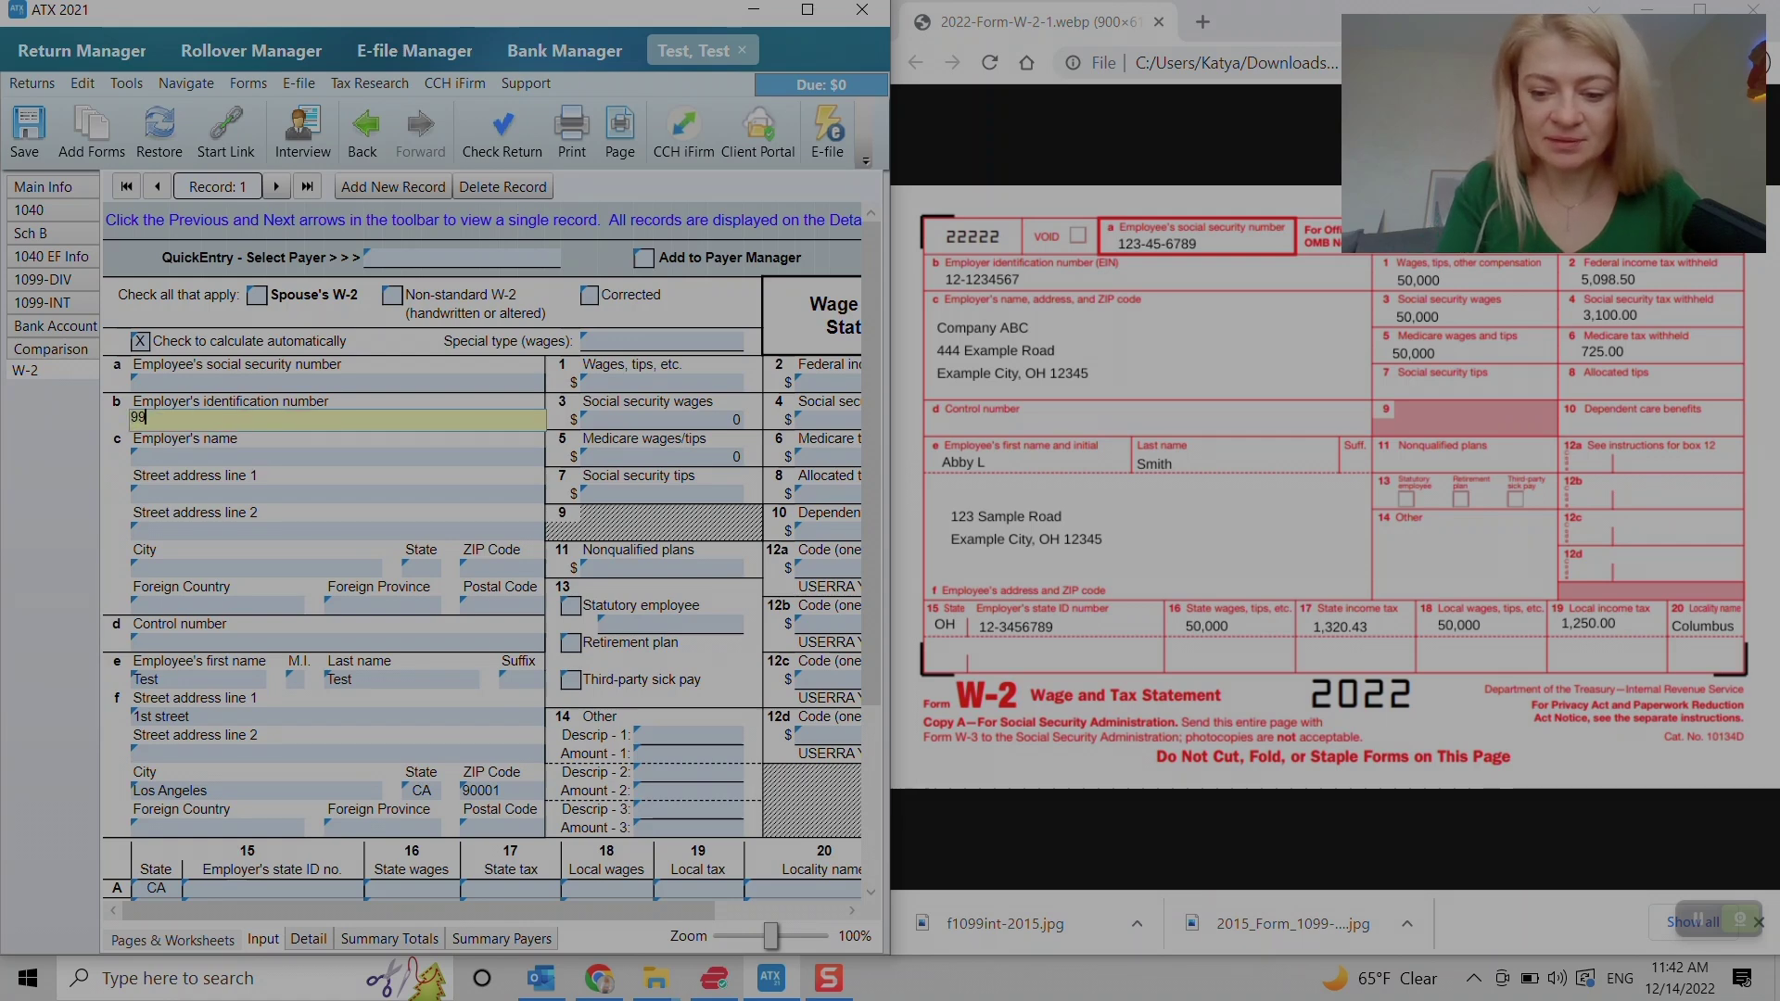
text(9999999)
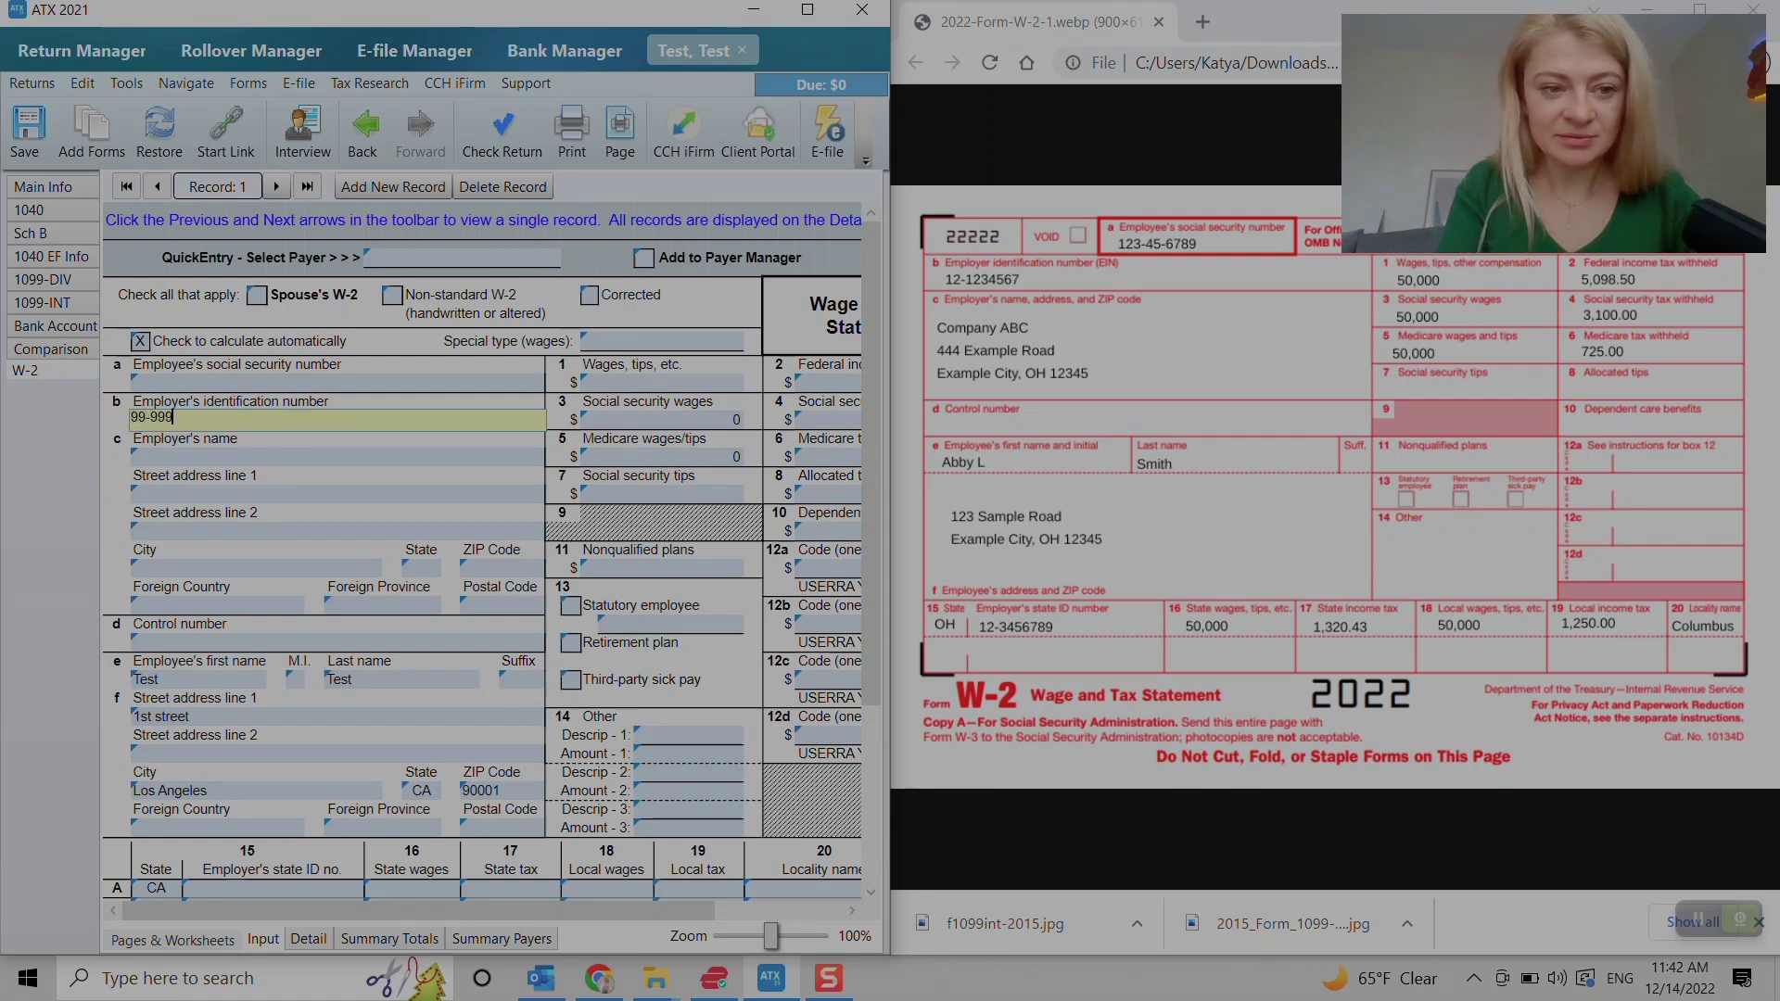
key(Tab)
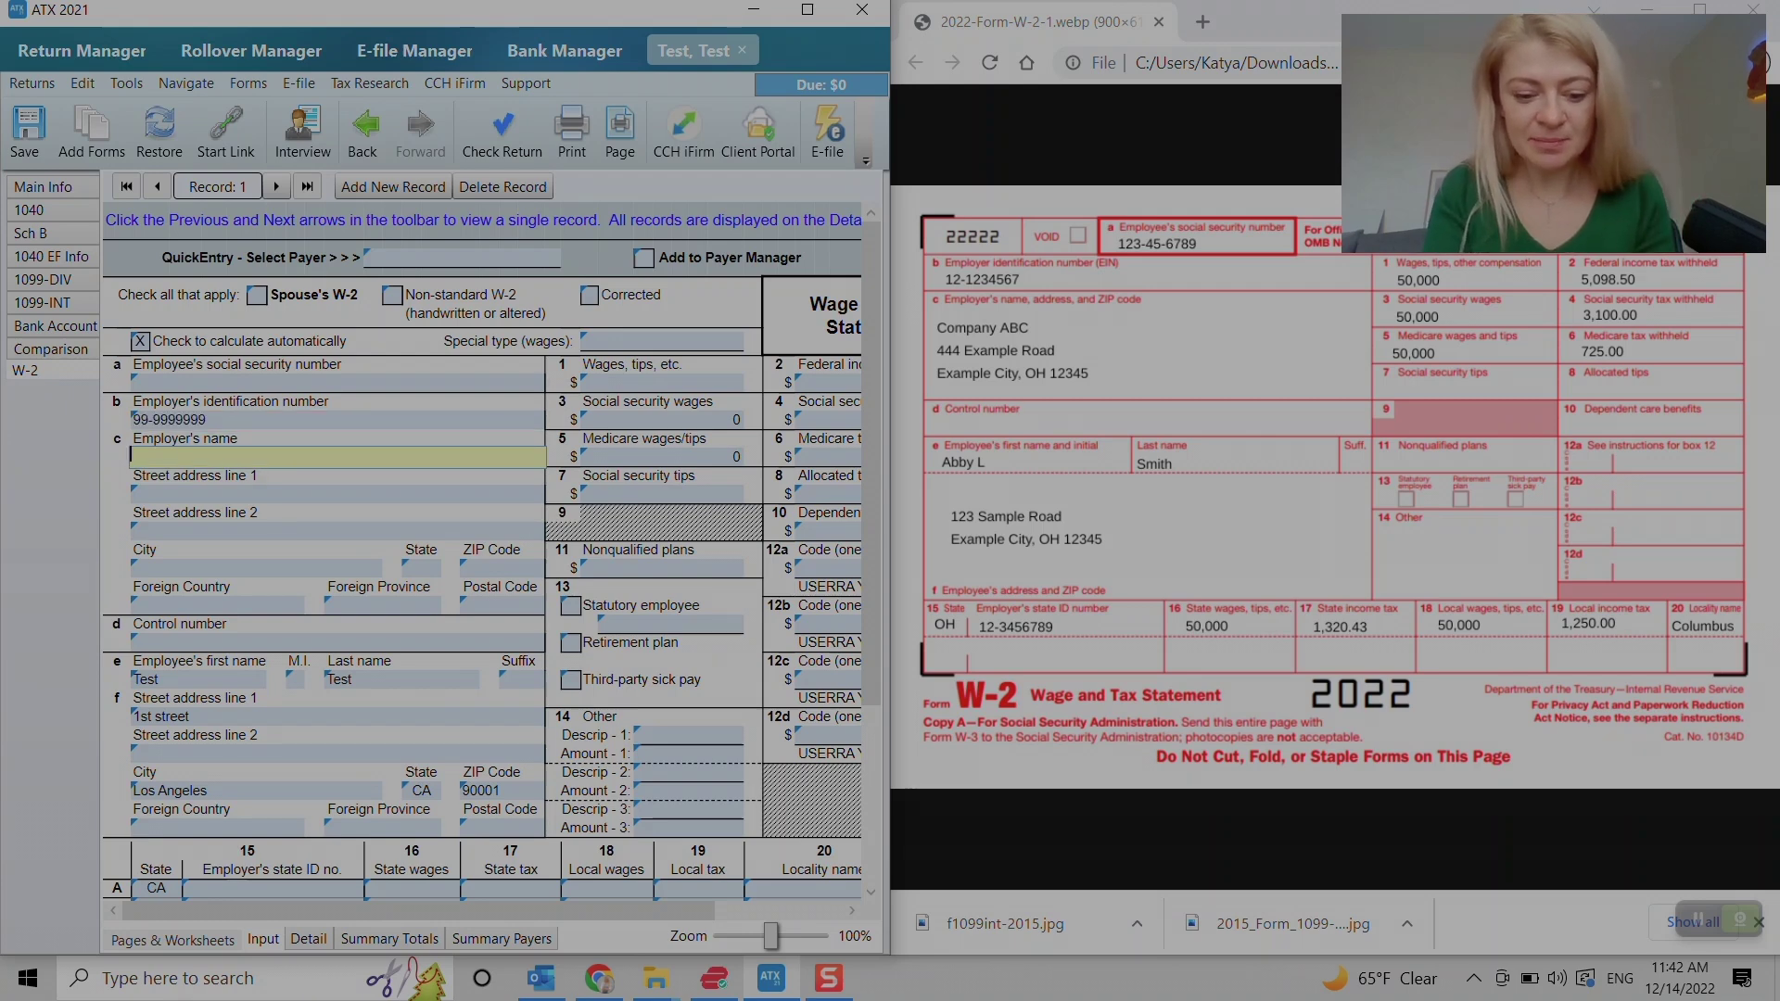
- Enter the employer name 'Company ABX' and move on to the control number
text(Comapny)
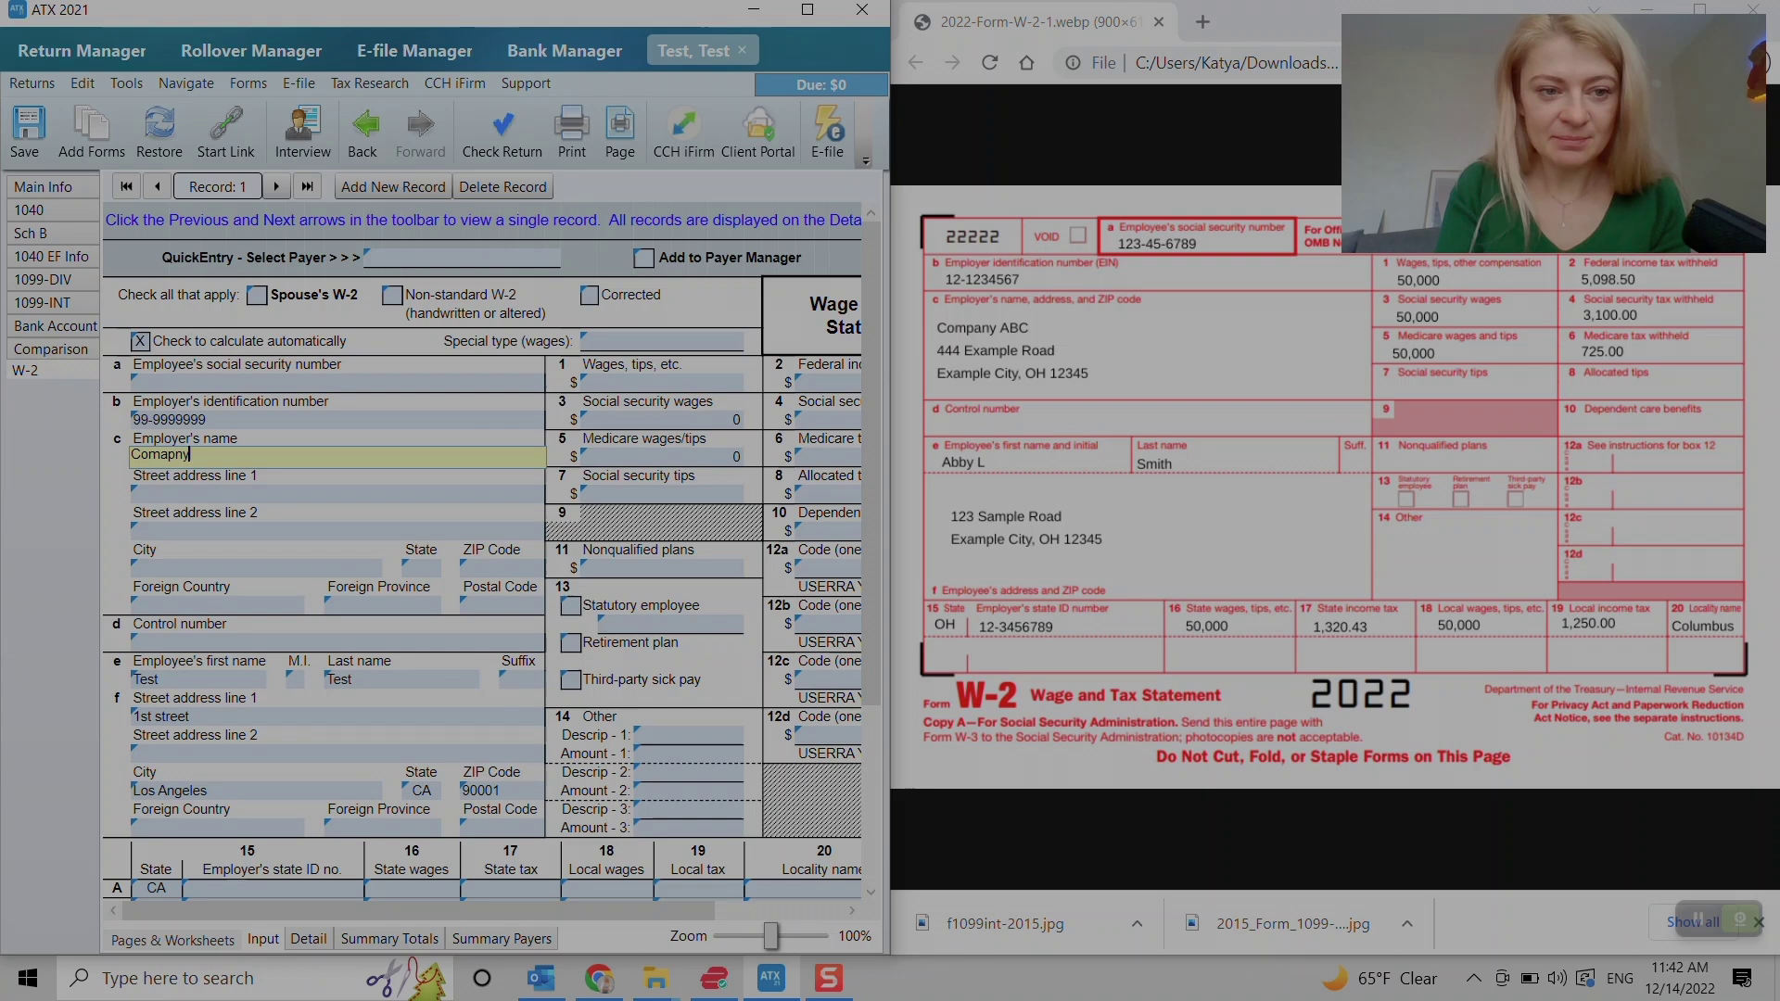
key(BackSpace)
key(BackSpace)
key(BackSpace)
text(mpan)
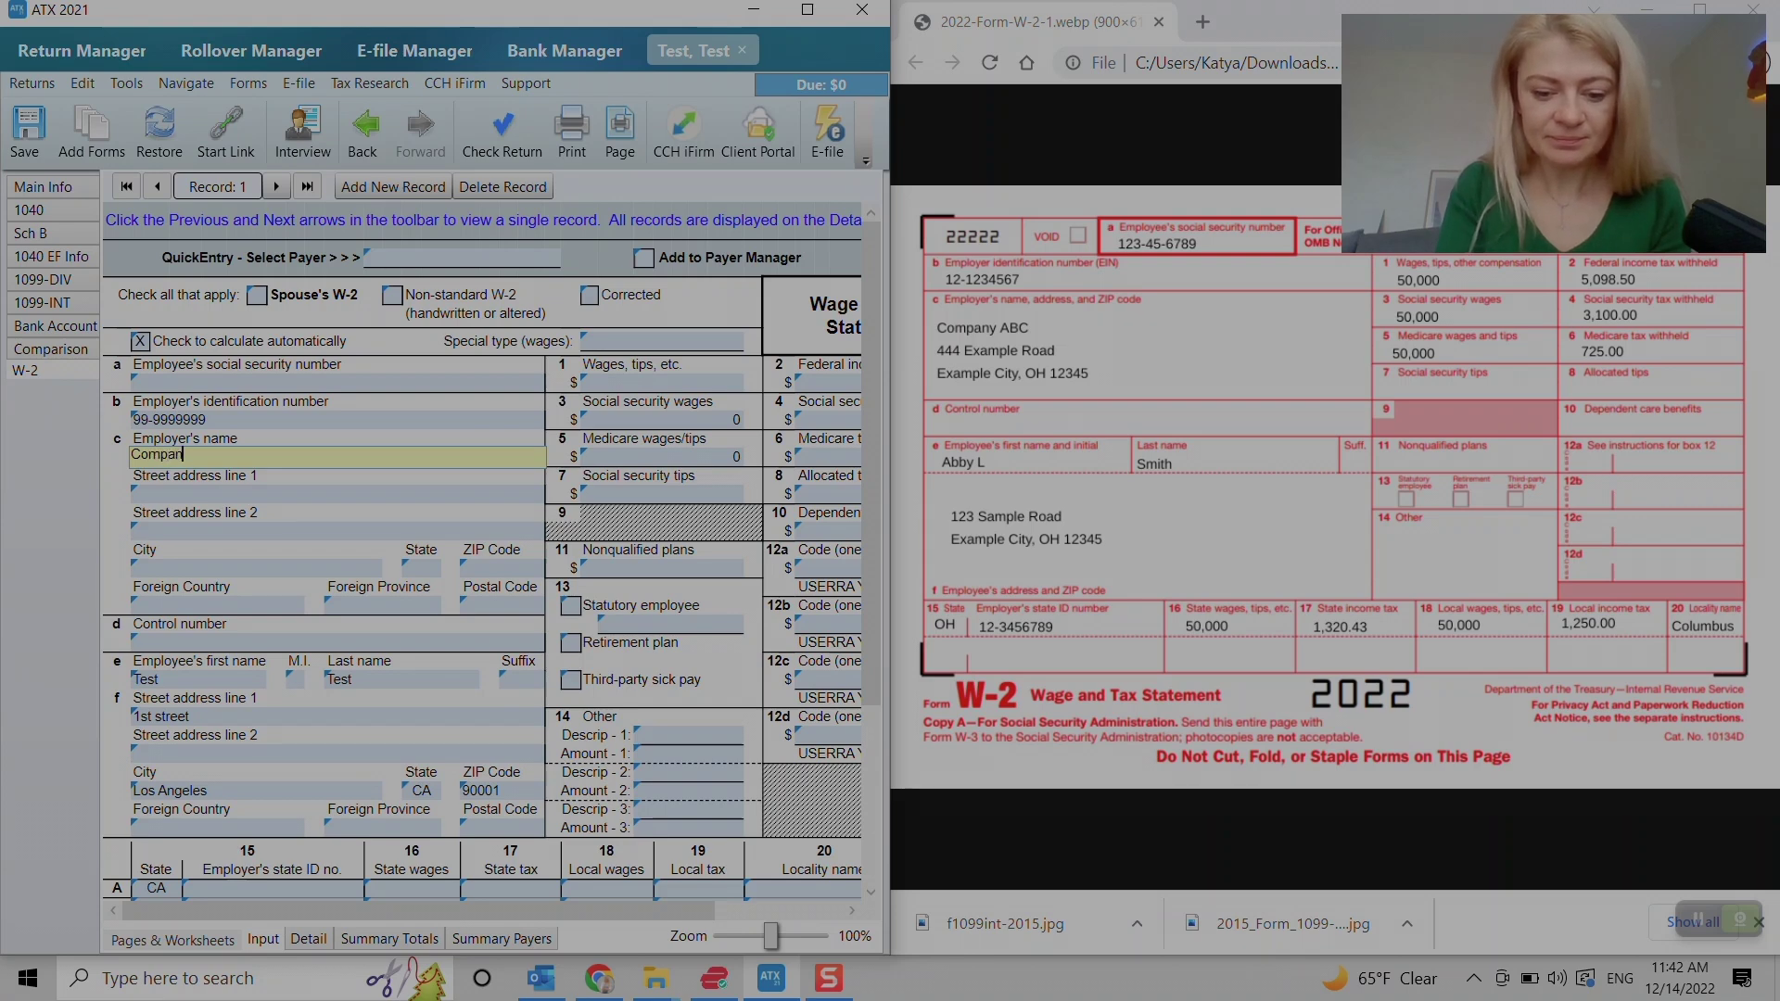
text(y A)
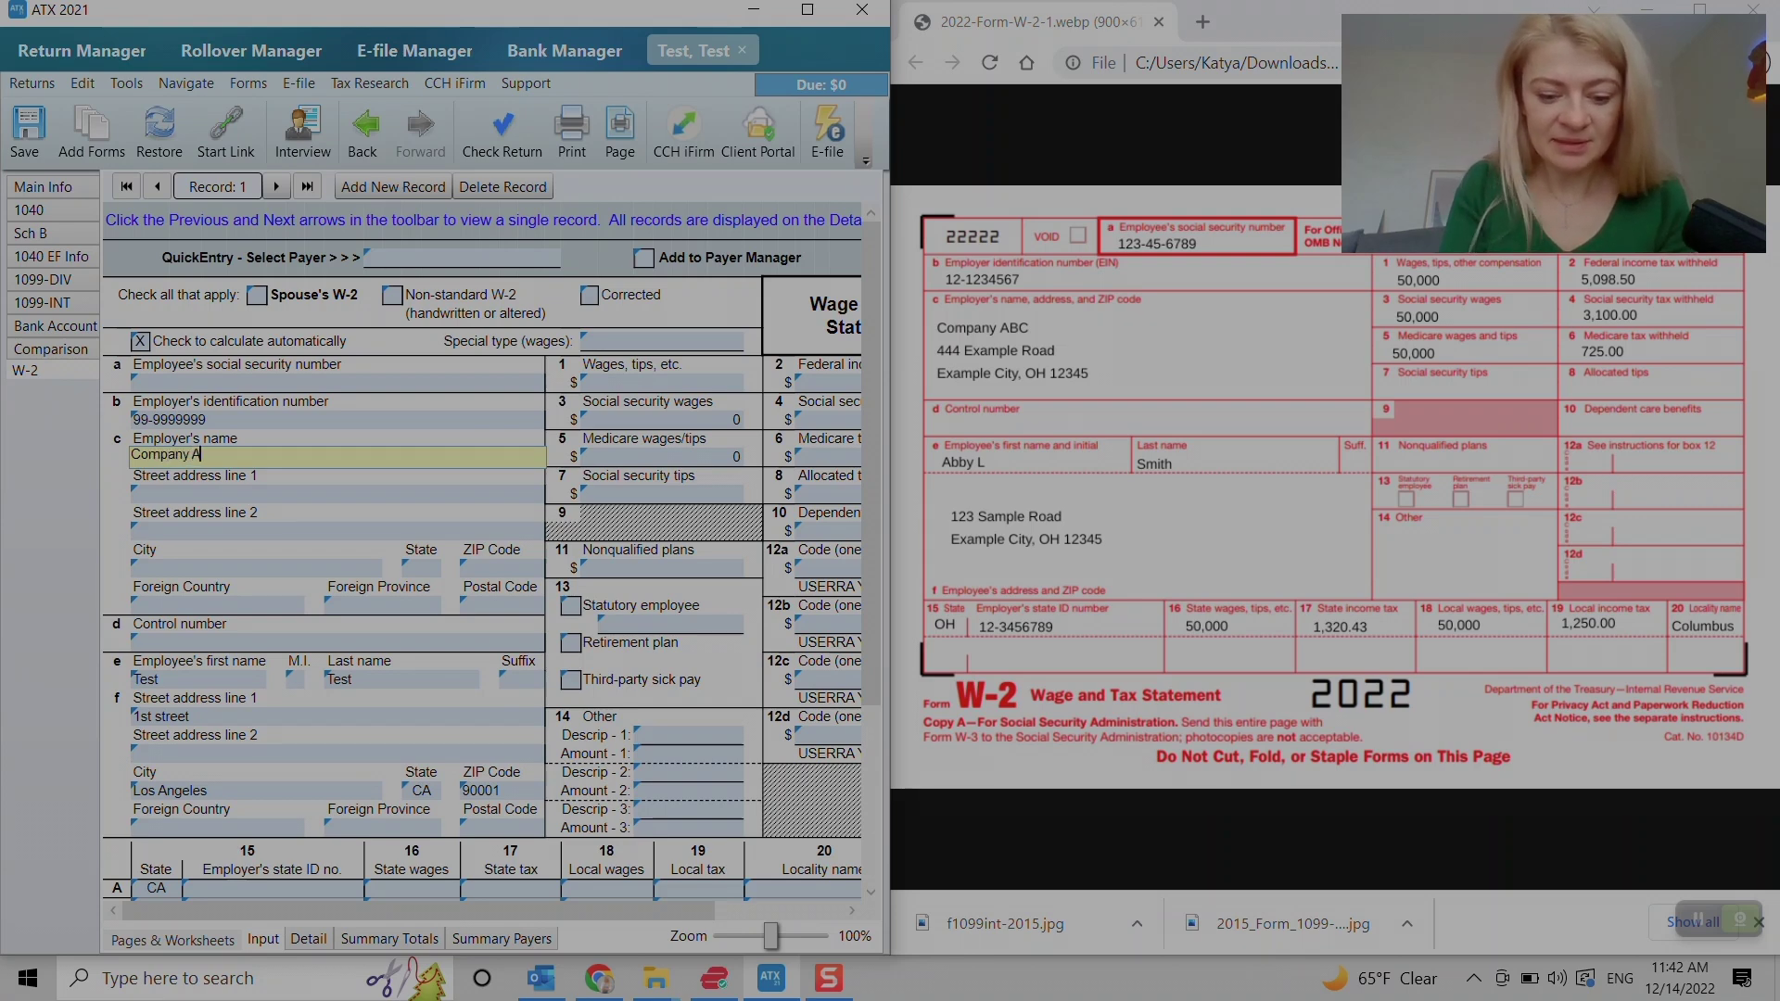
text(BX)
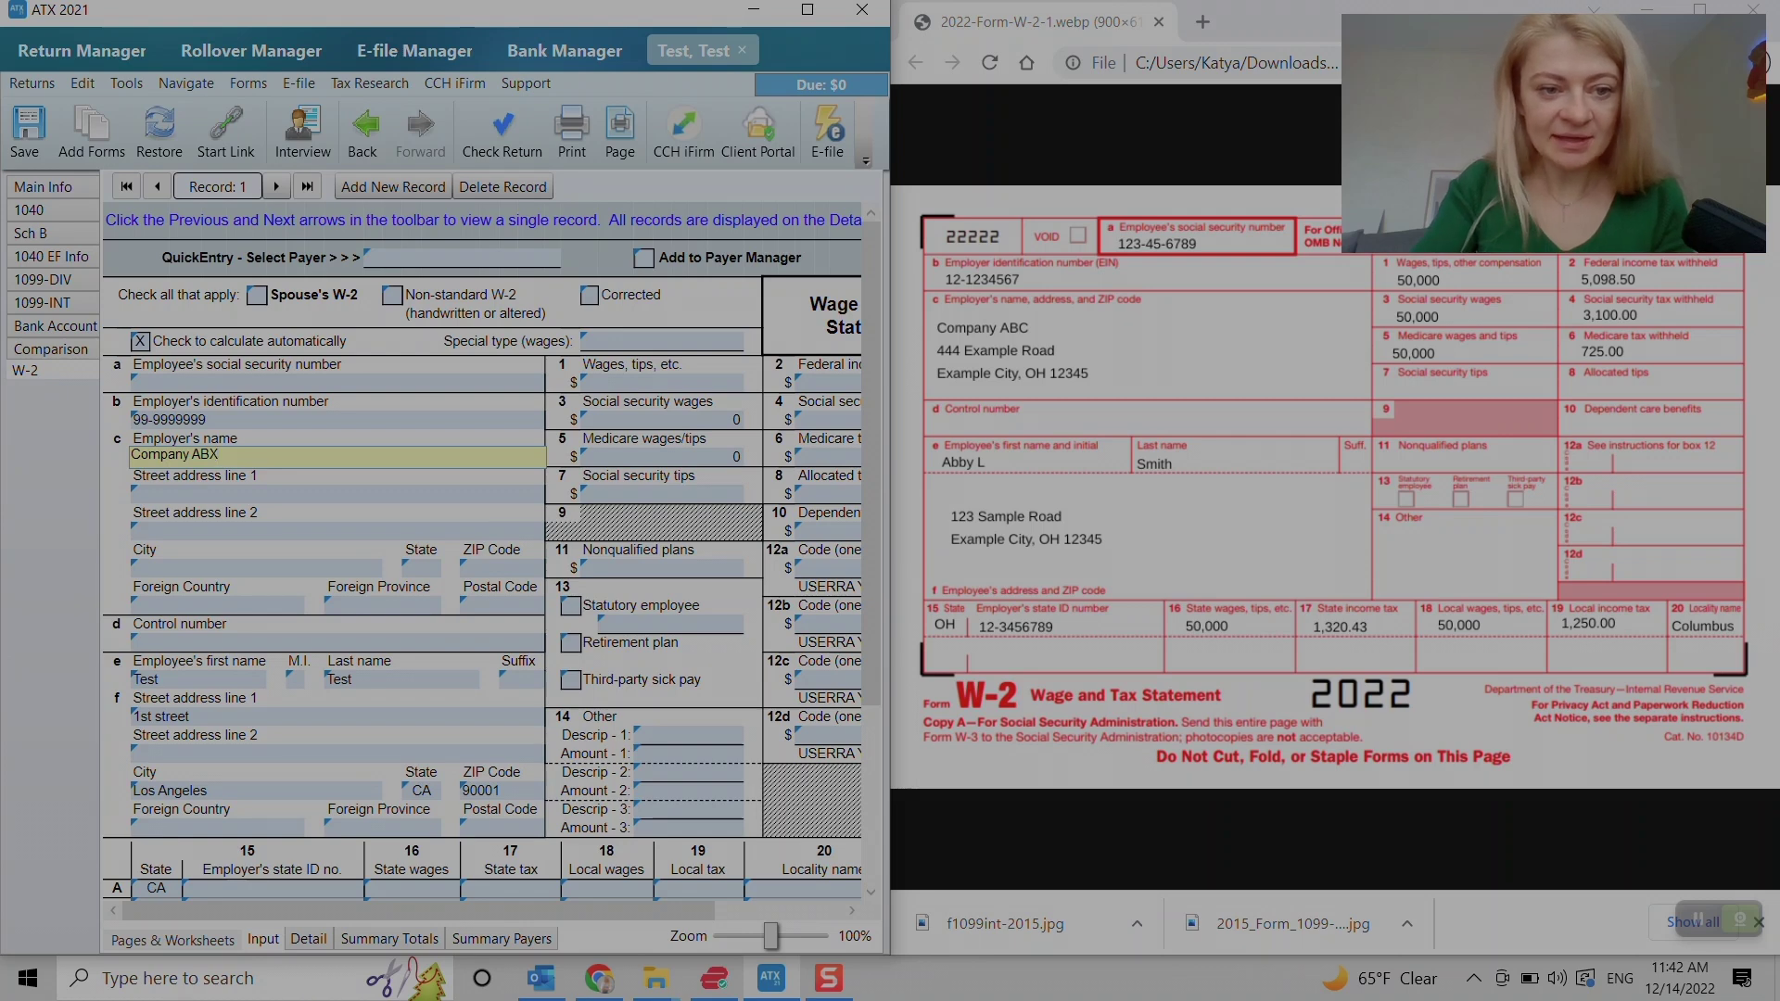
key(Tab)
key(Tab)
key(Tab)
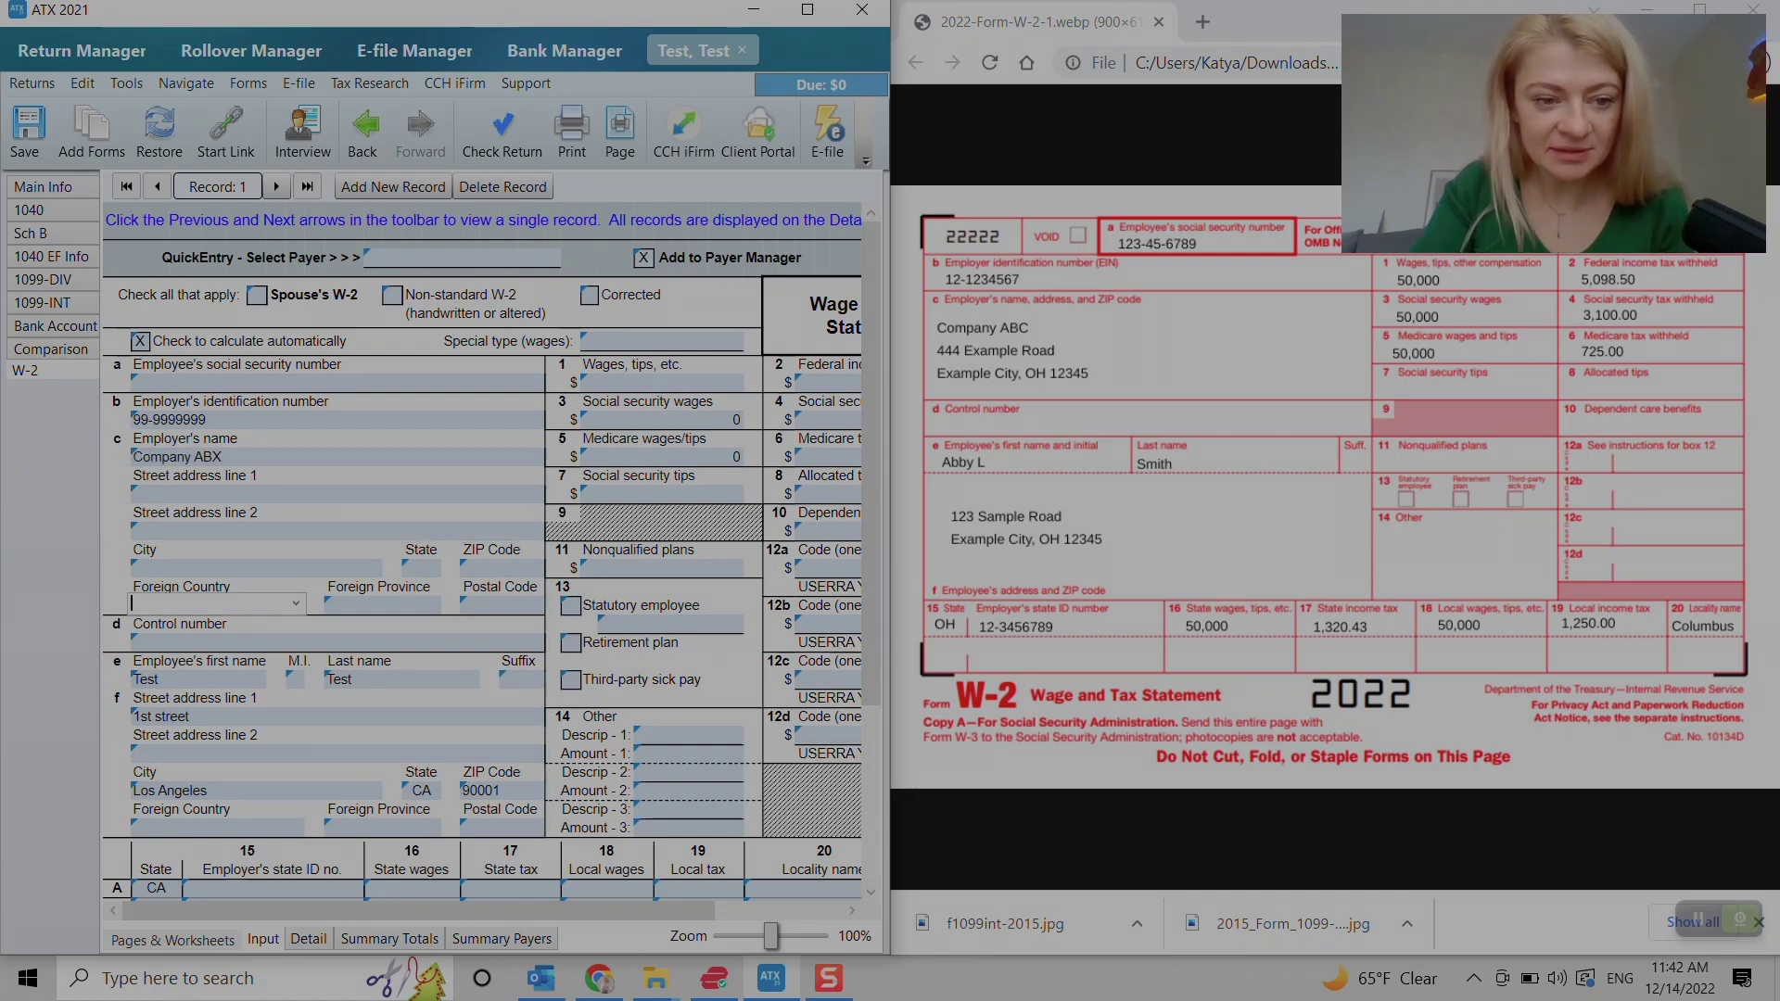
click(337, 644)
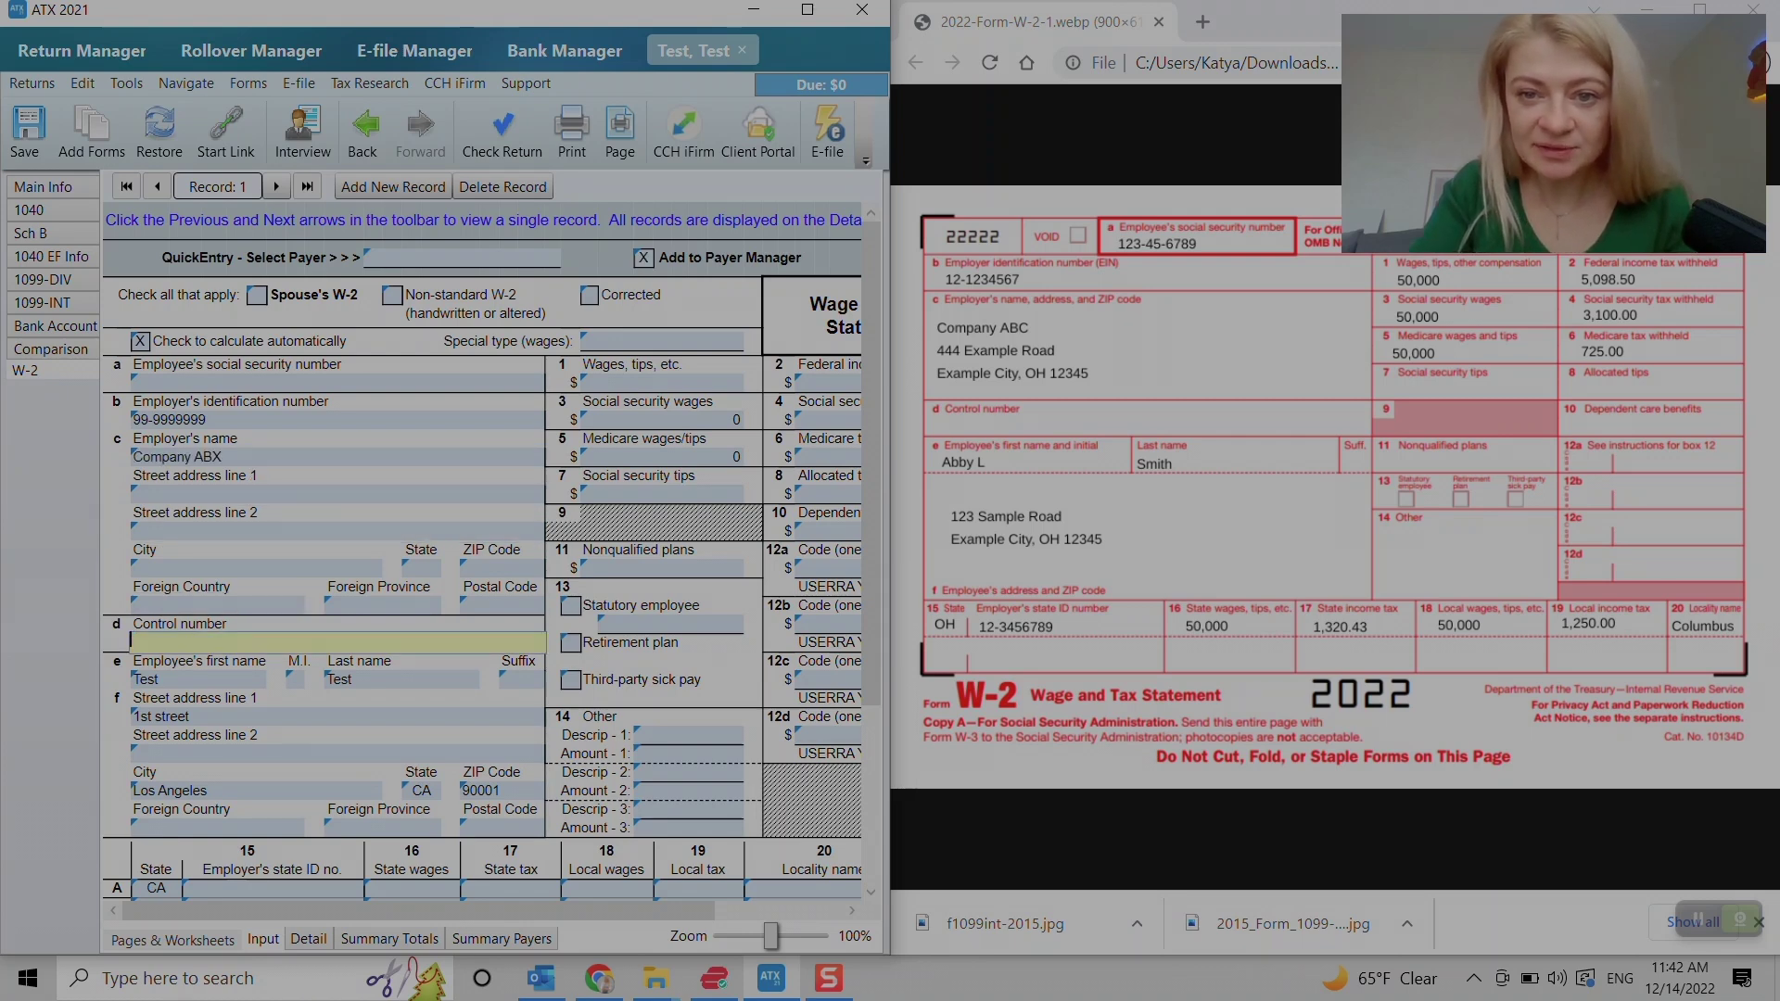
key(Tab)
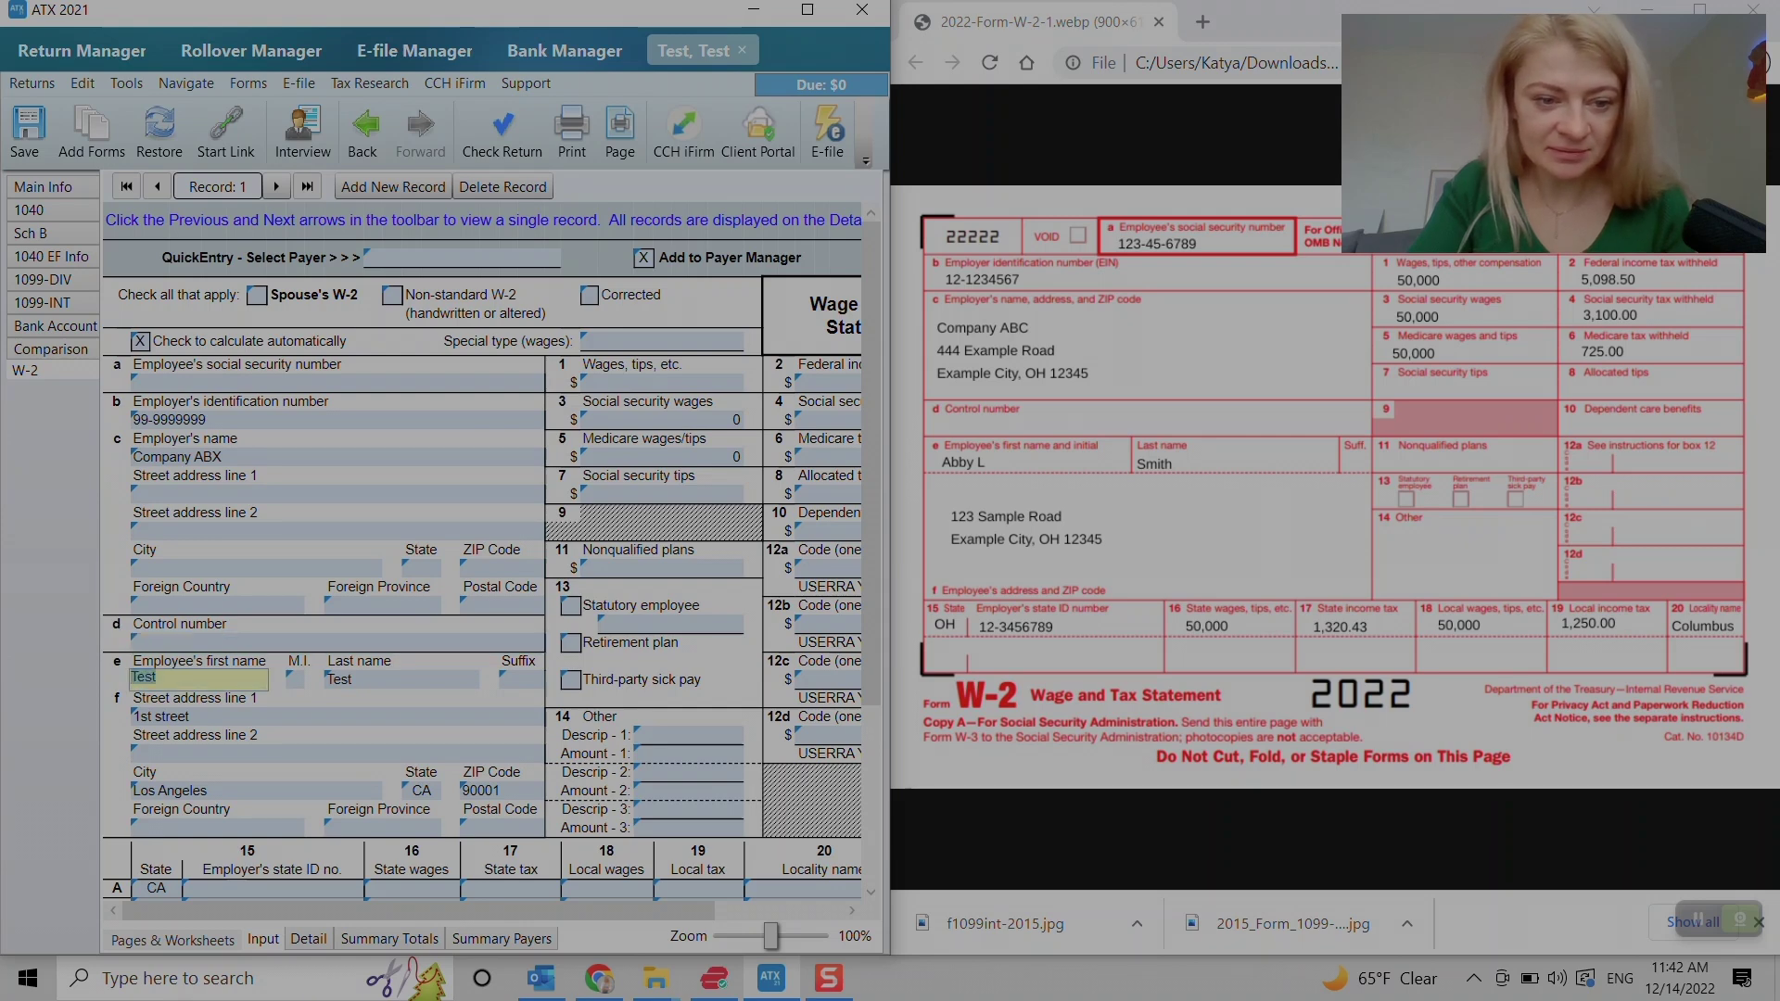
scroll(492, 550, down, 1)
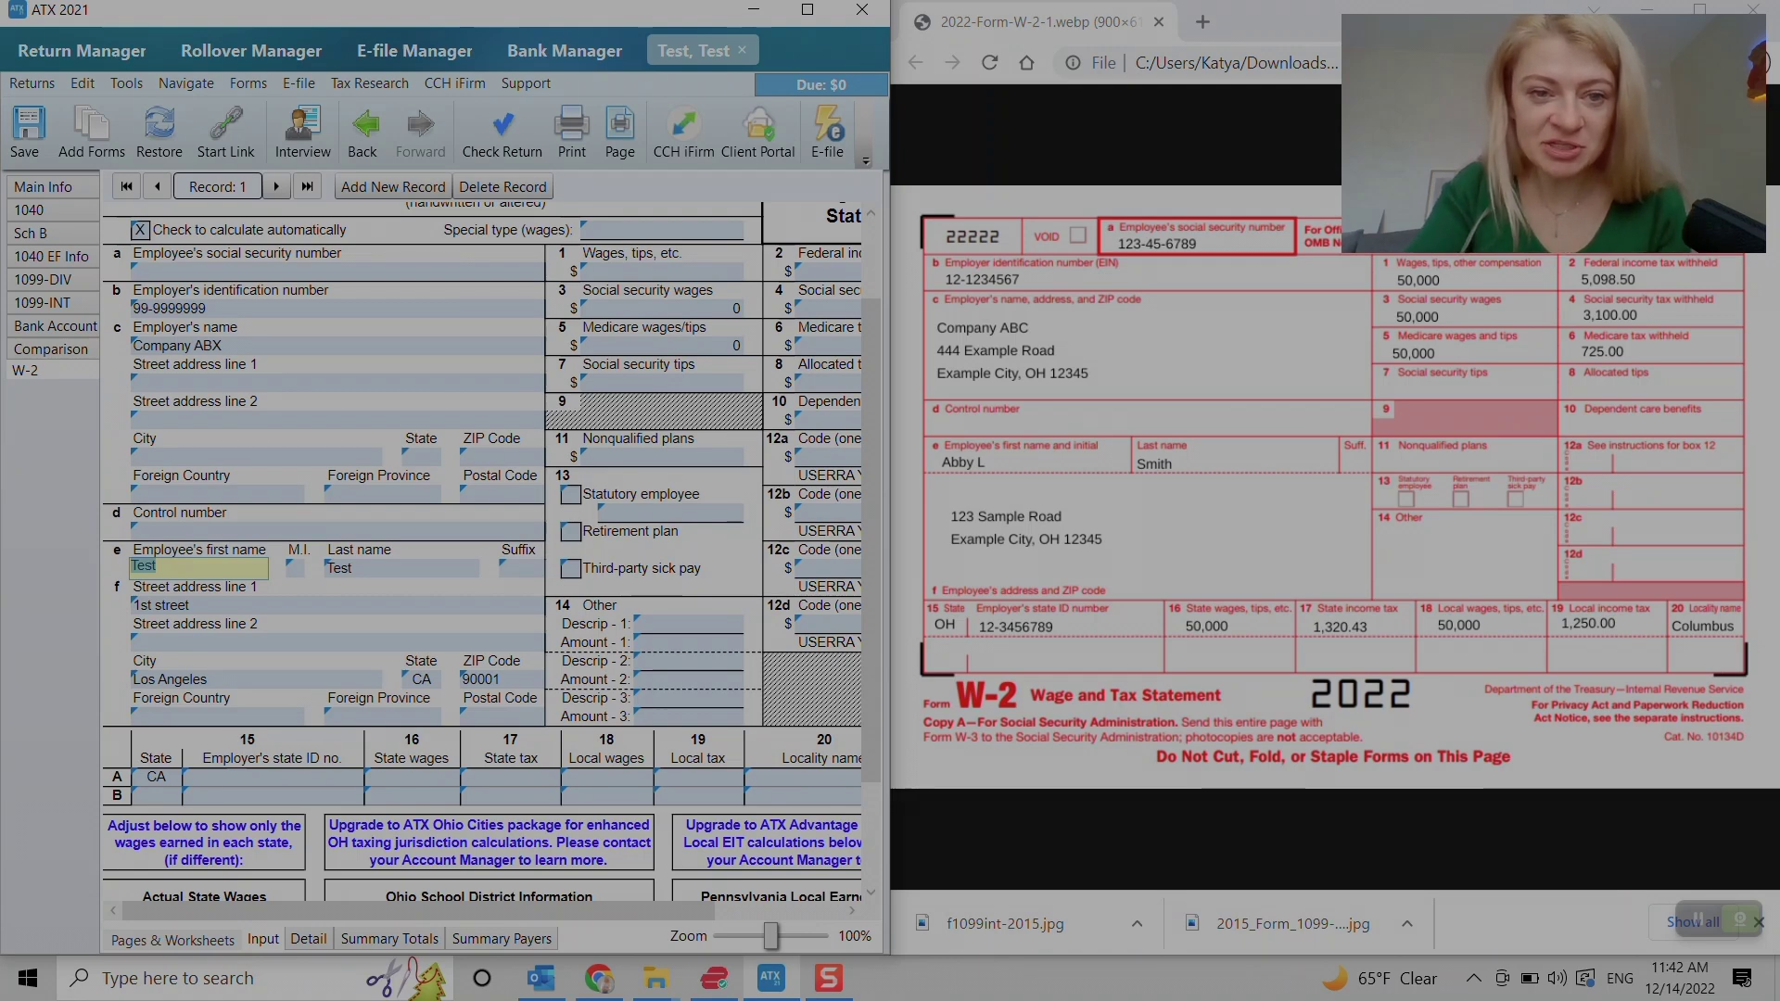
scroll(493, 551, up, 1)
scroll(492, 550, right, 3)
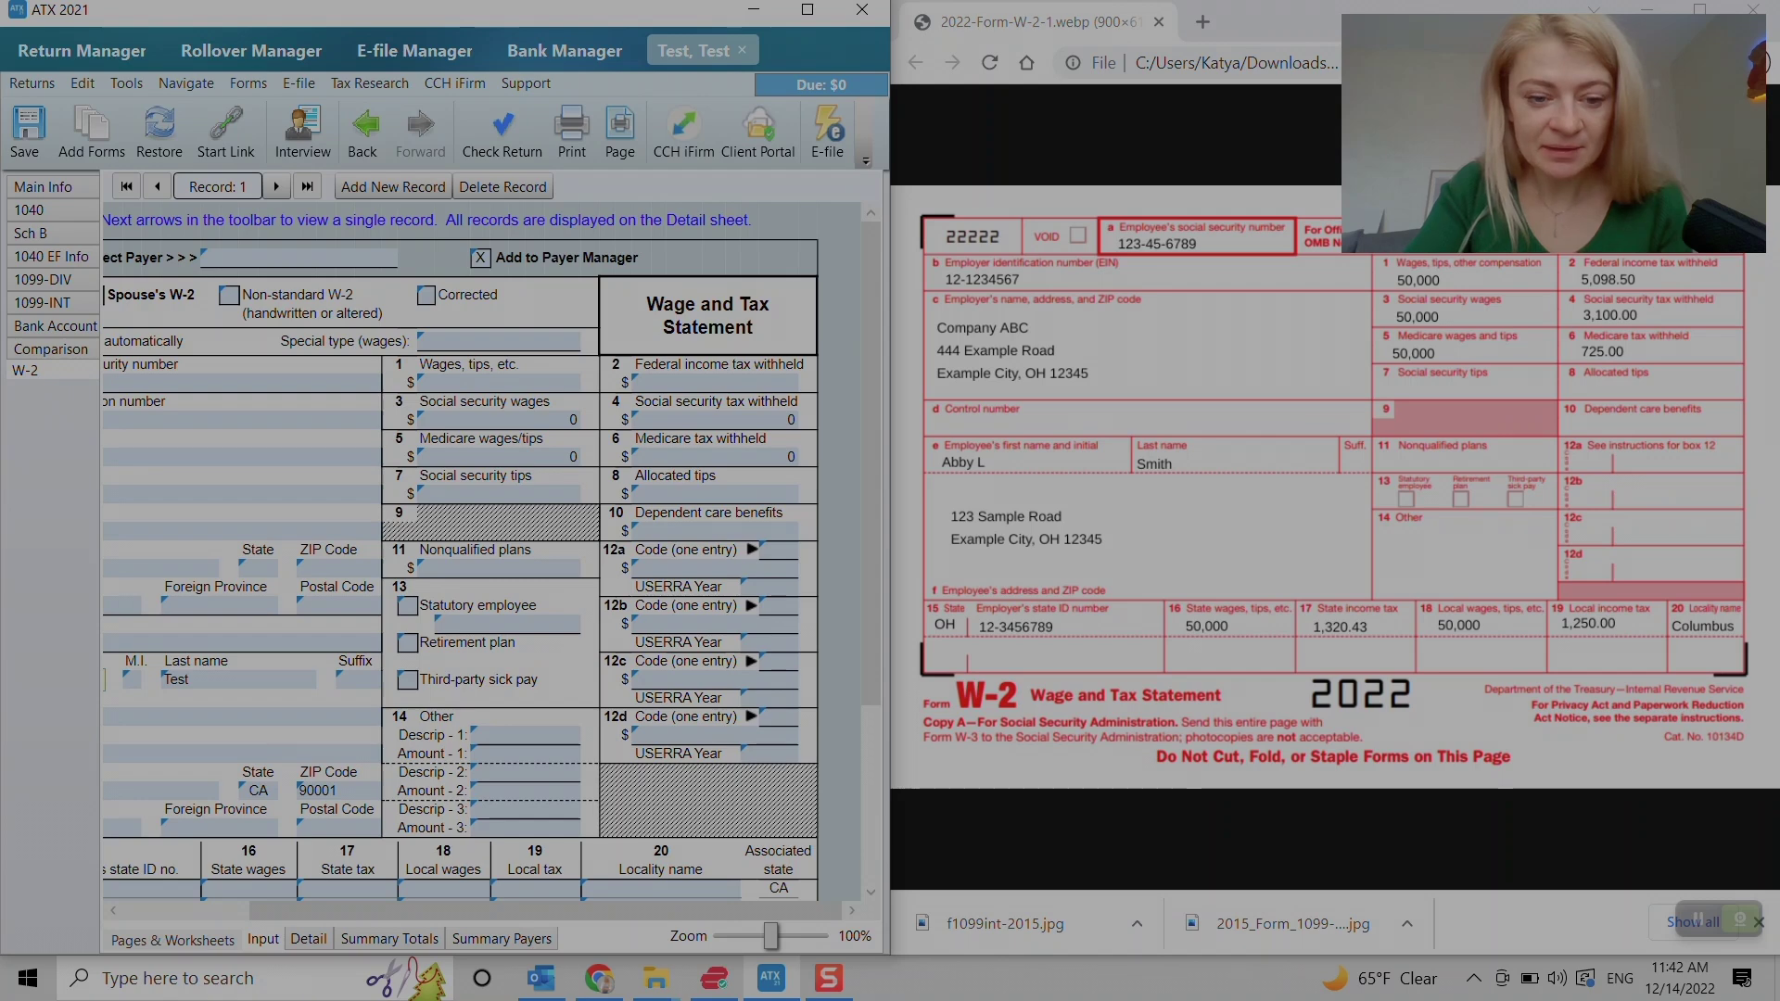
scroll(492, 550, left, 2)
scroll(492, 551, left, 1)
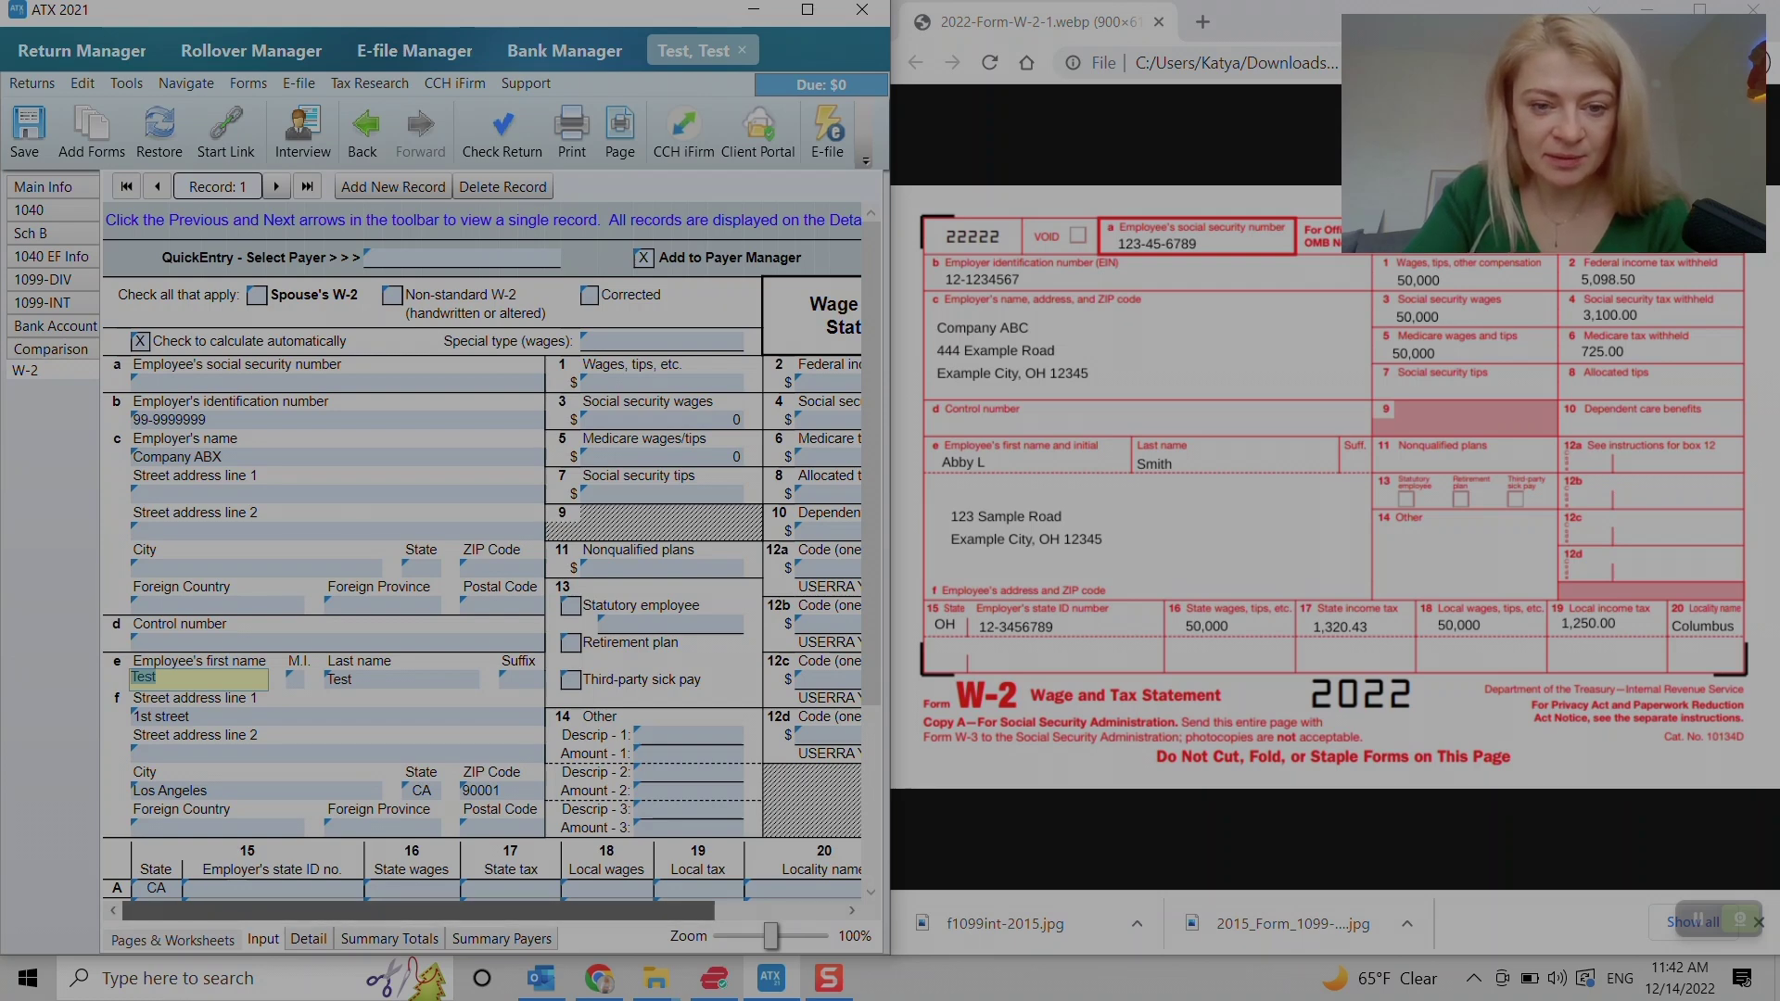
drag(417, 910, 547, 911)
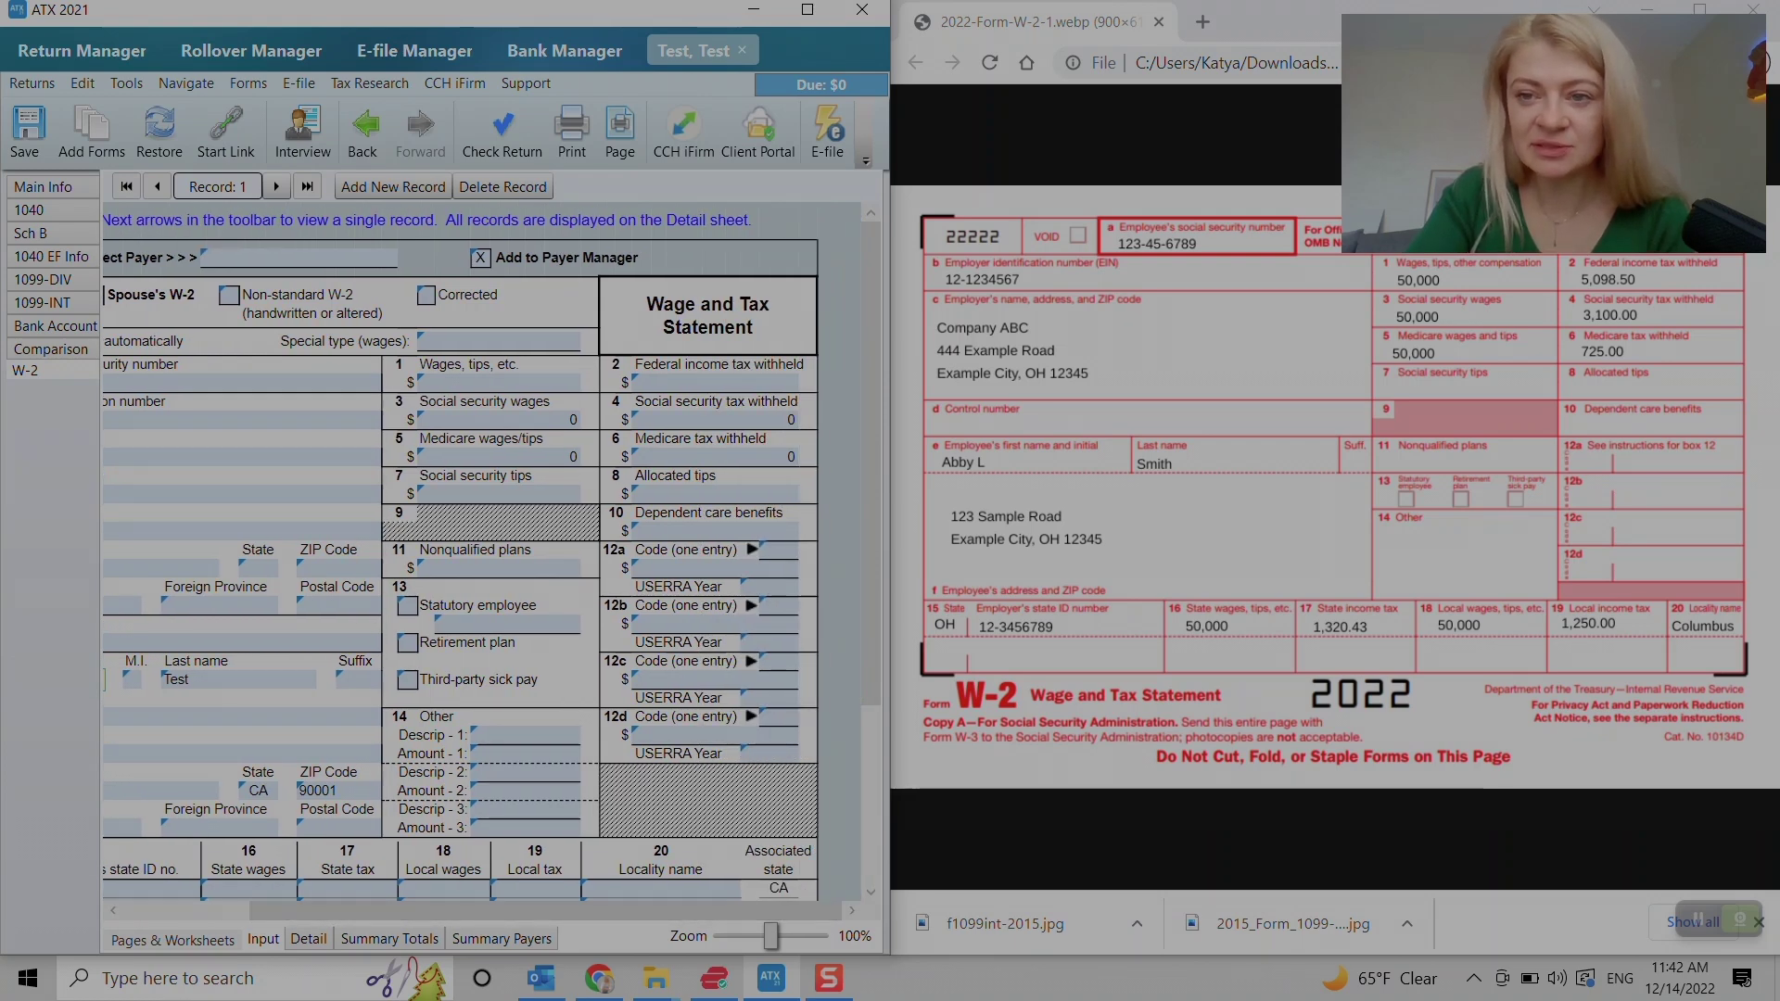
- Enter Box 1 wages of 50,000 and Box 2 federal withholding of 5098.50
click(499, 381)
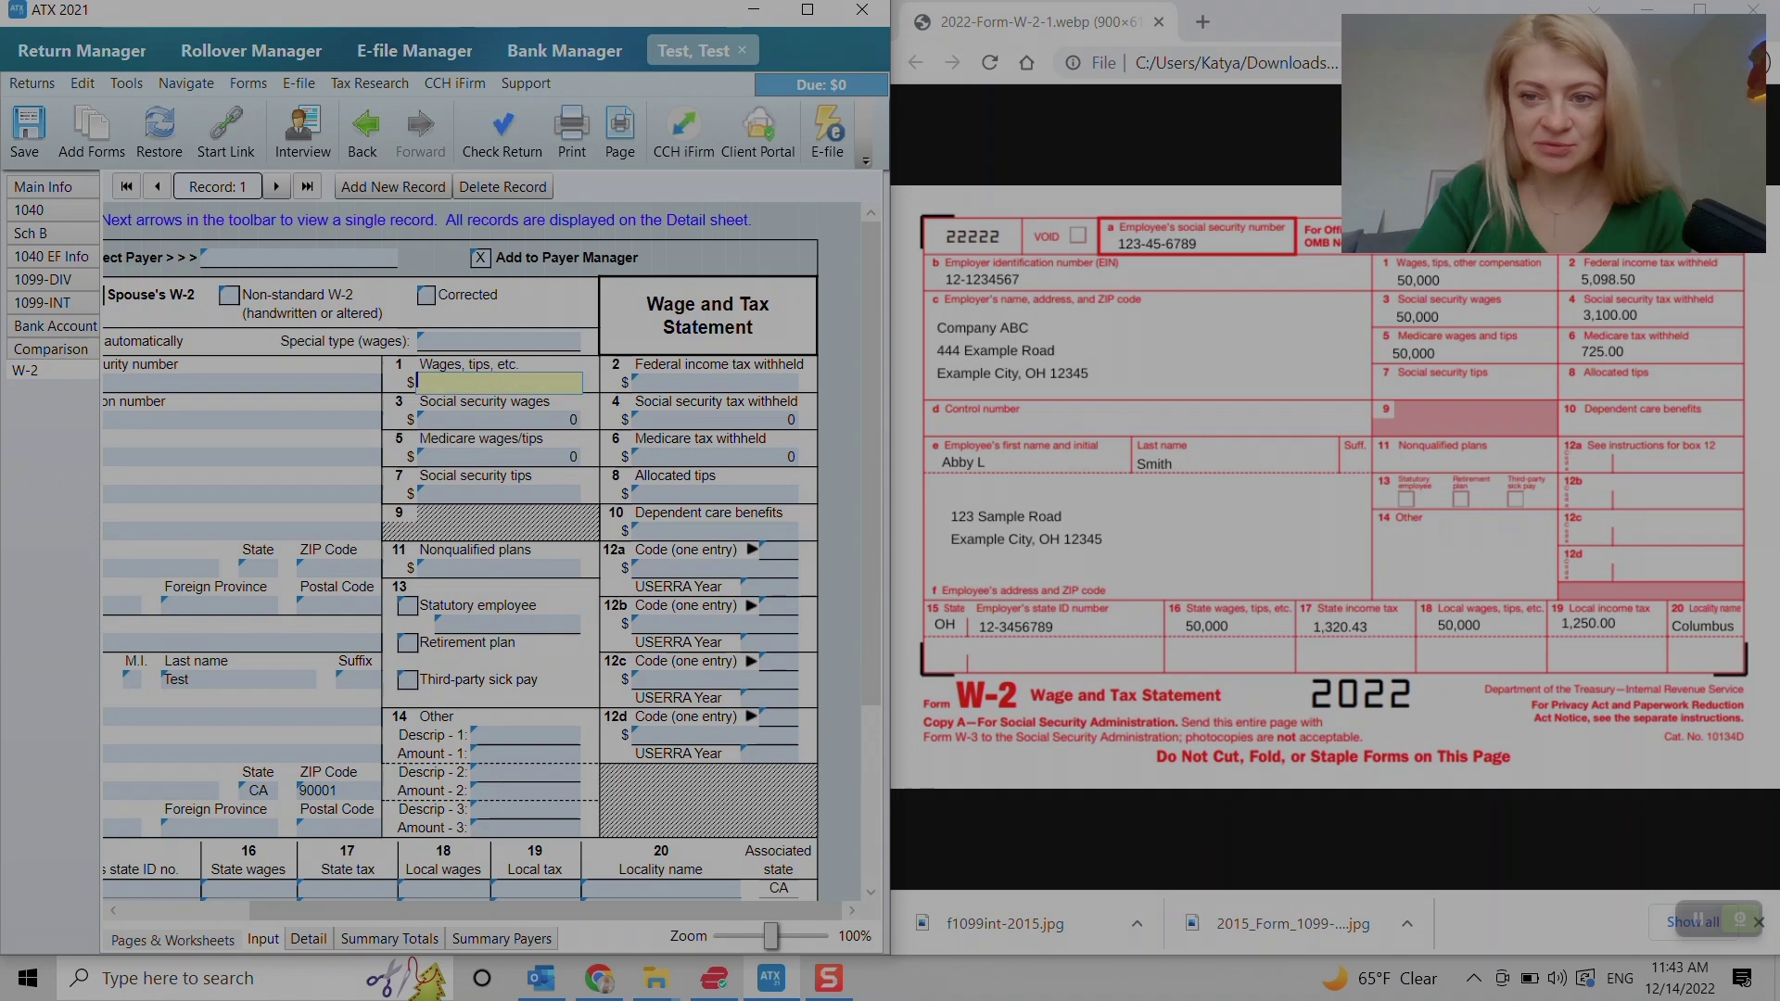
text(50,000)
key(Tab)
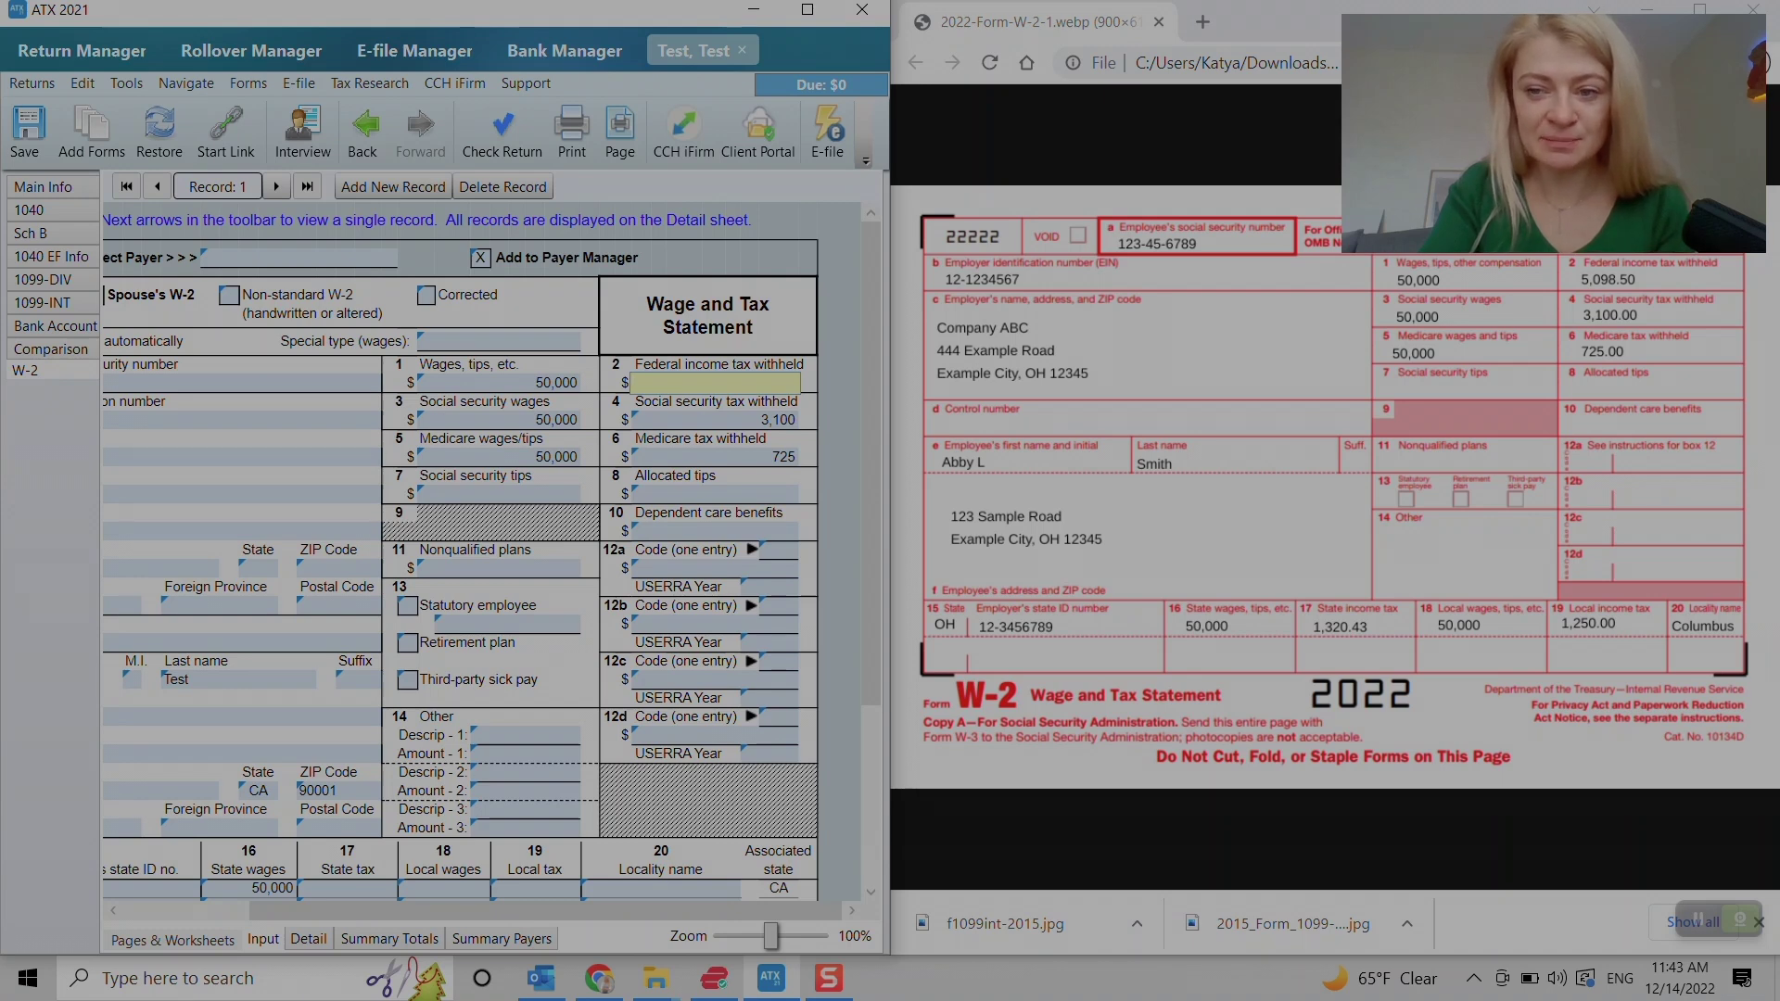
text(50)
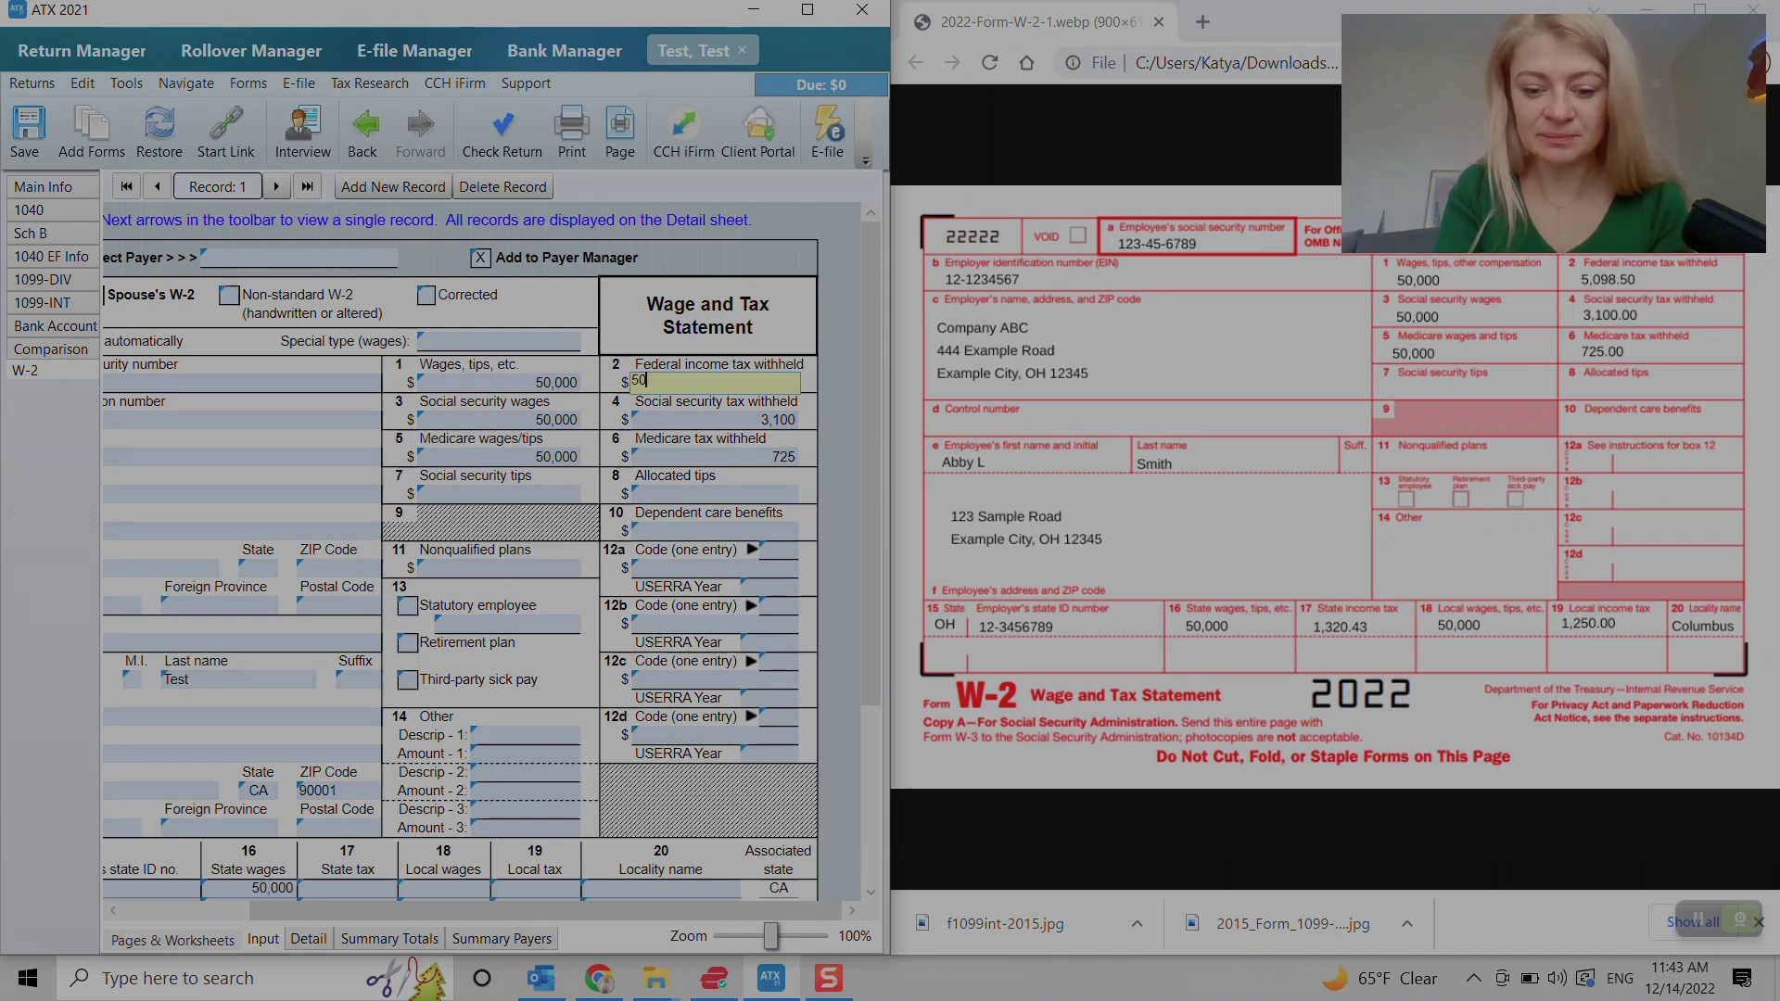
text(98.50)
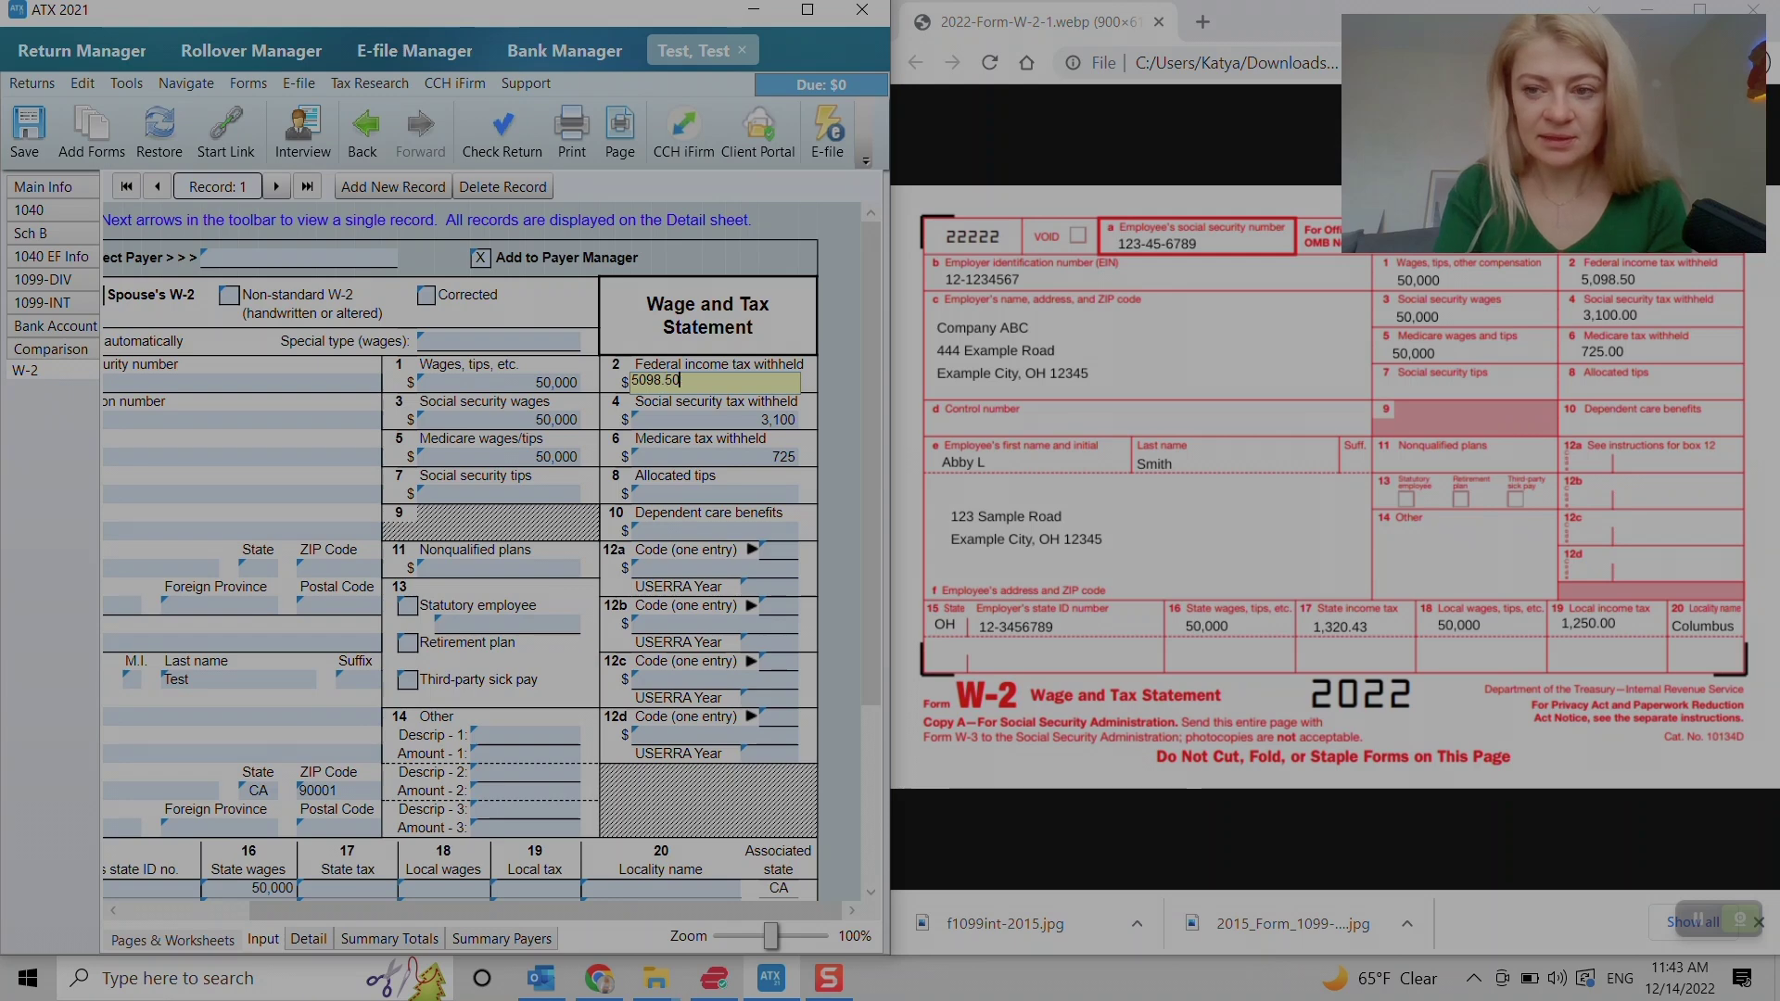
key(Tab)
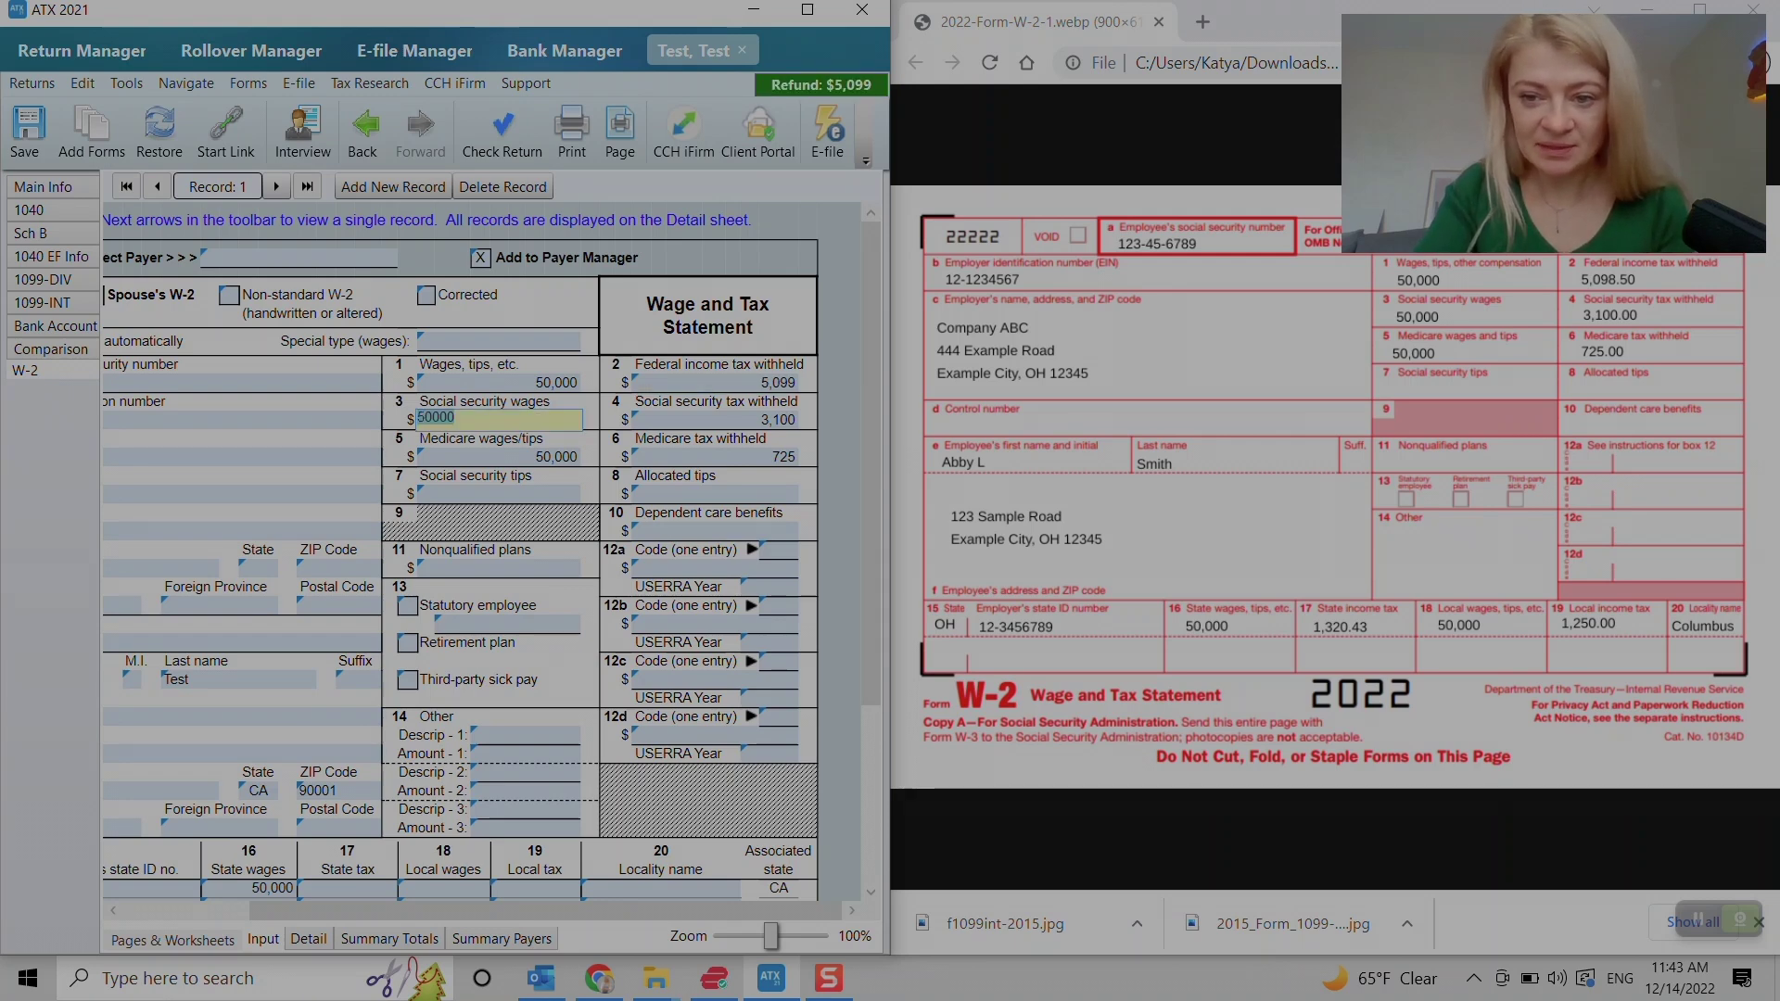
scroll(492, 546, down, 3)
click(524, 567)
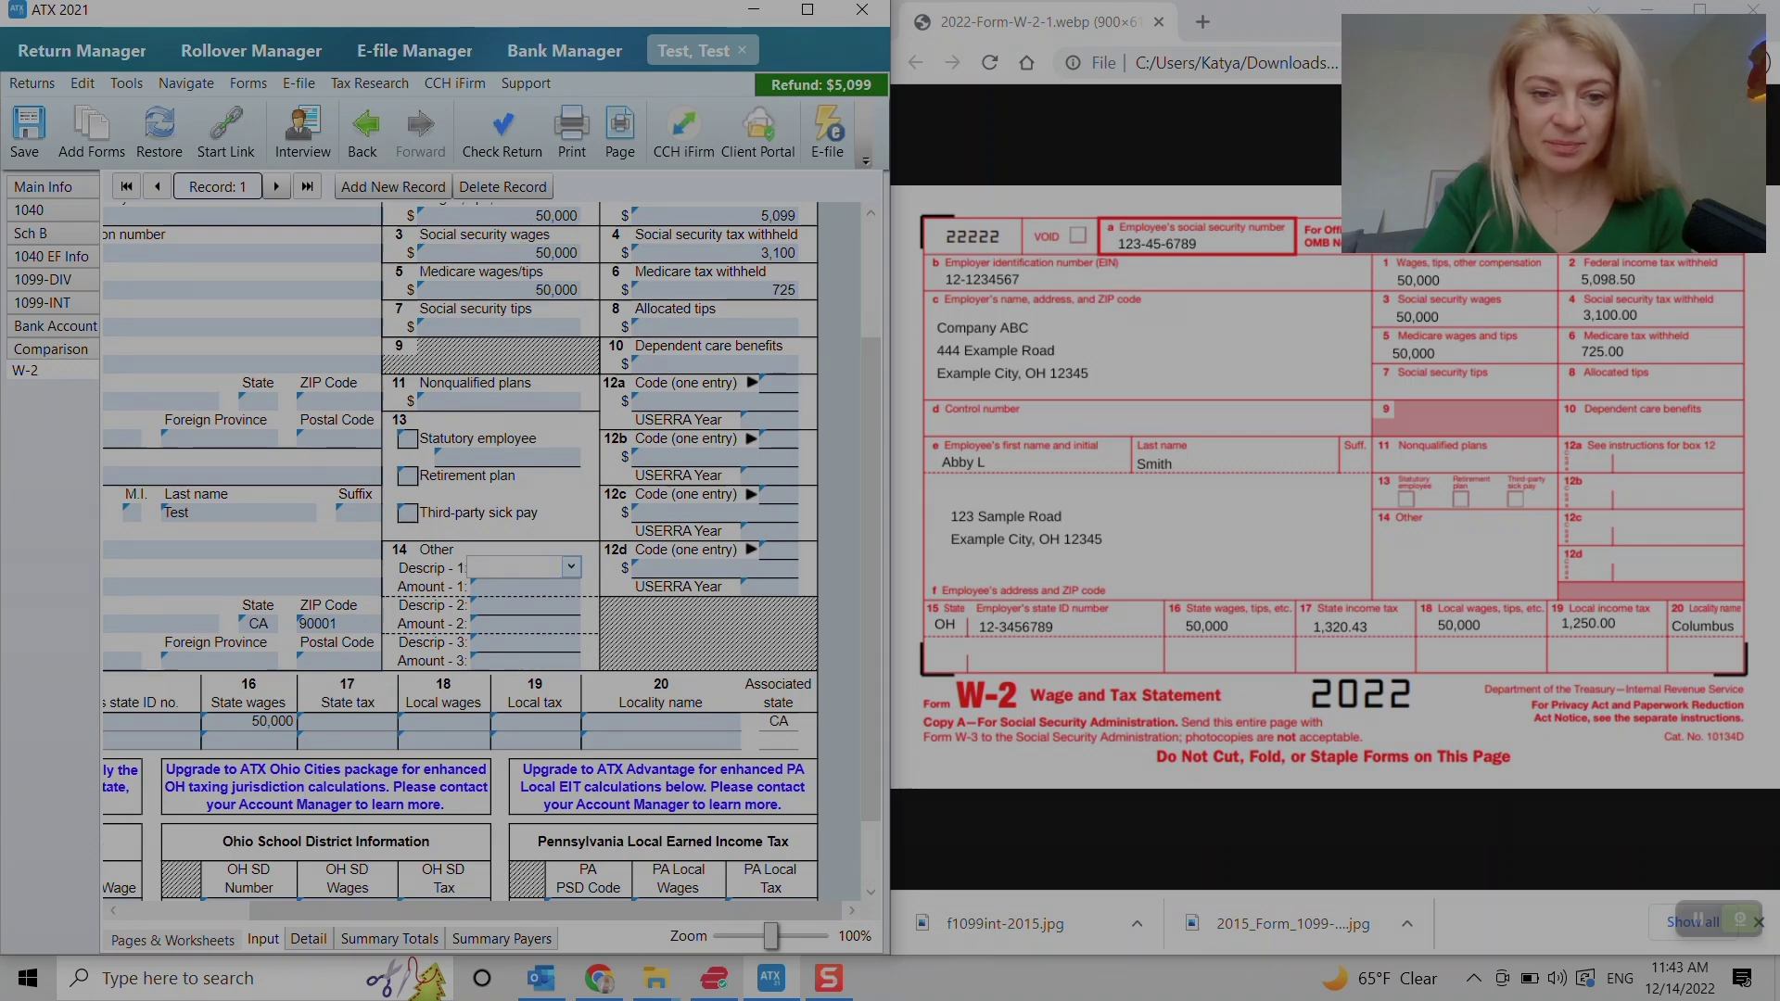
click(714, 513)
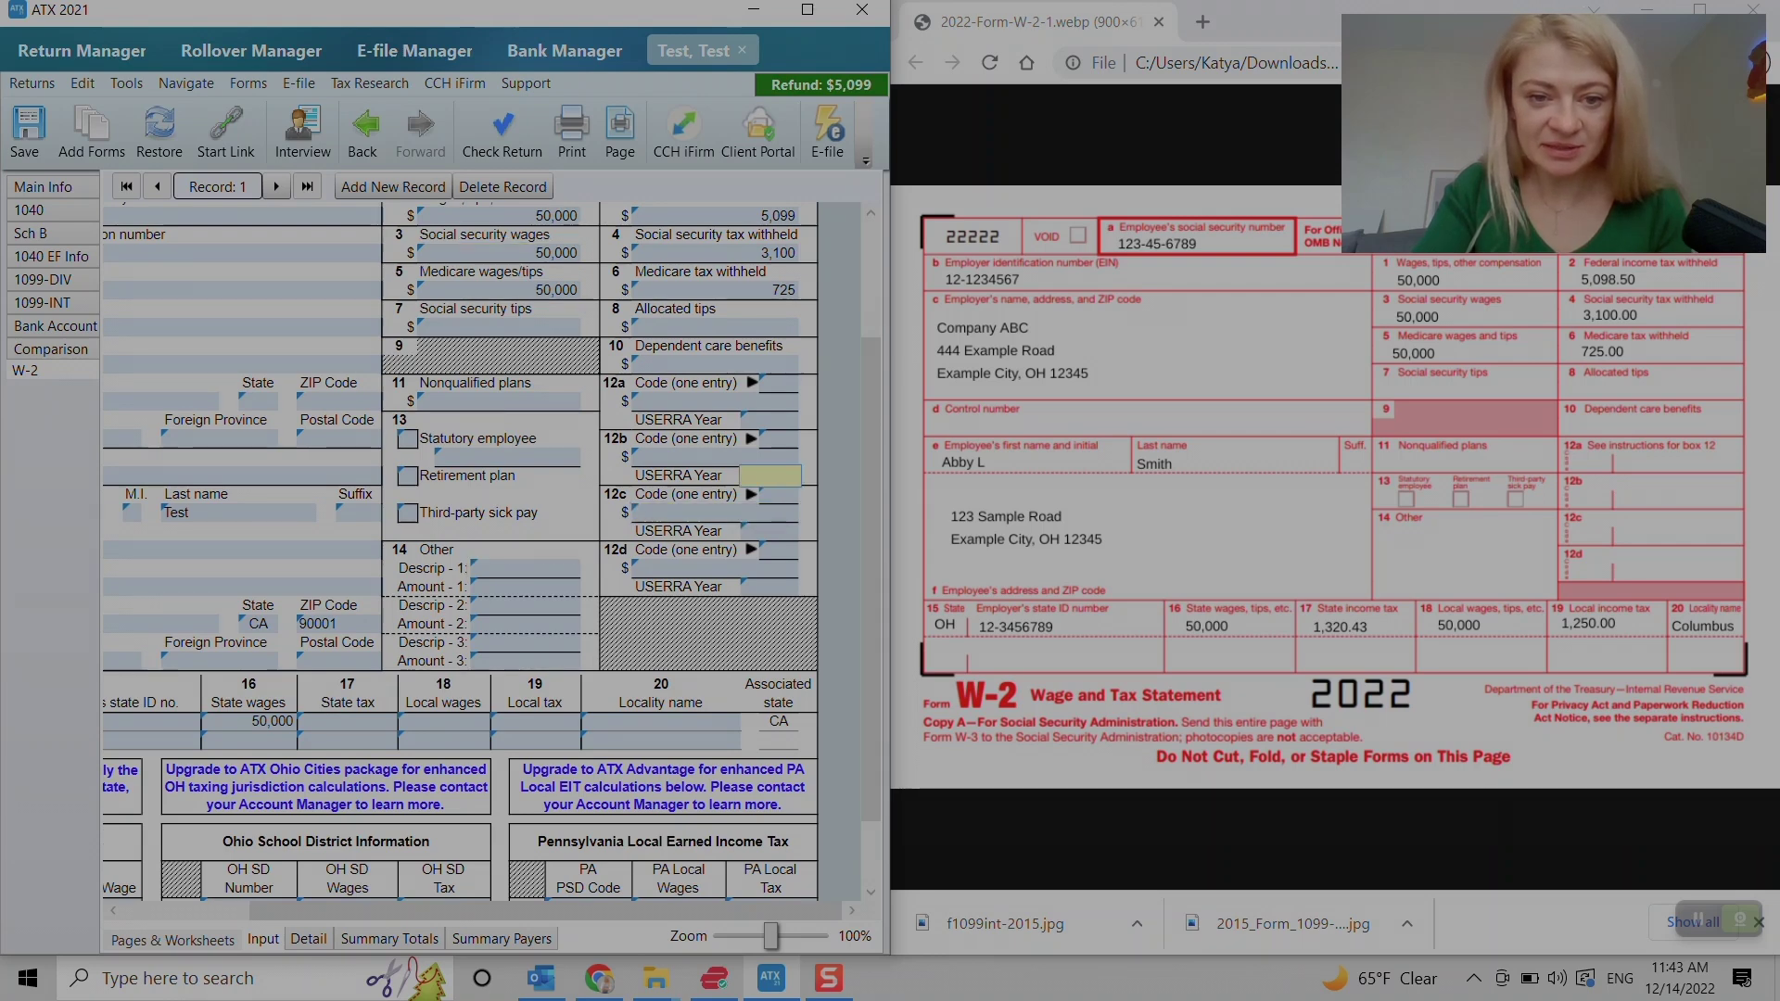
click(714, 401)
click(704, 382)
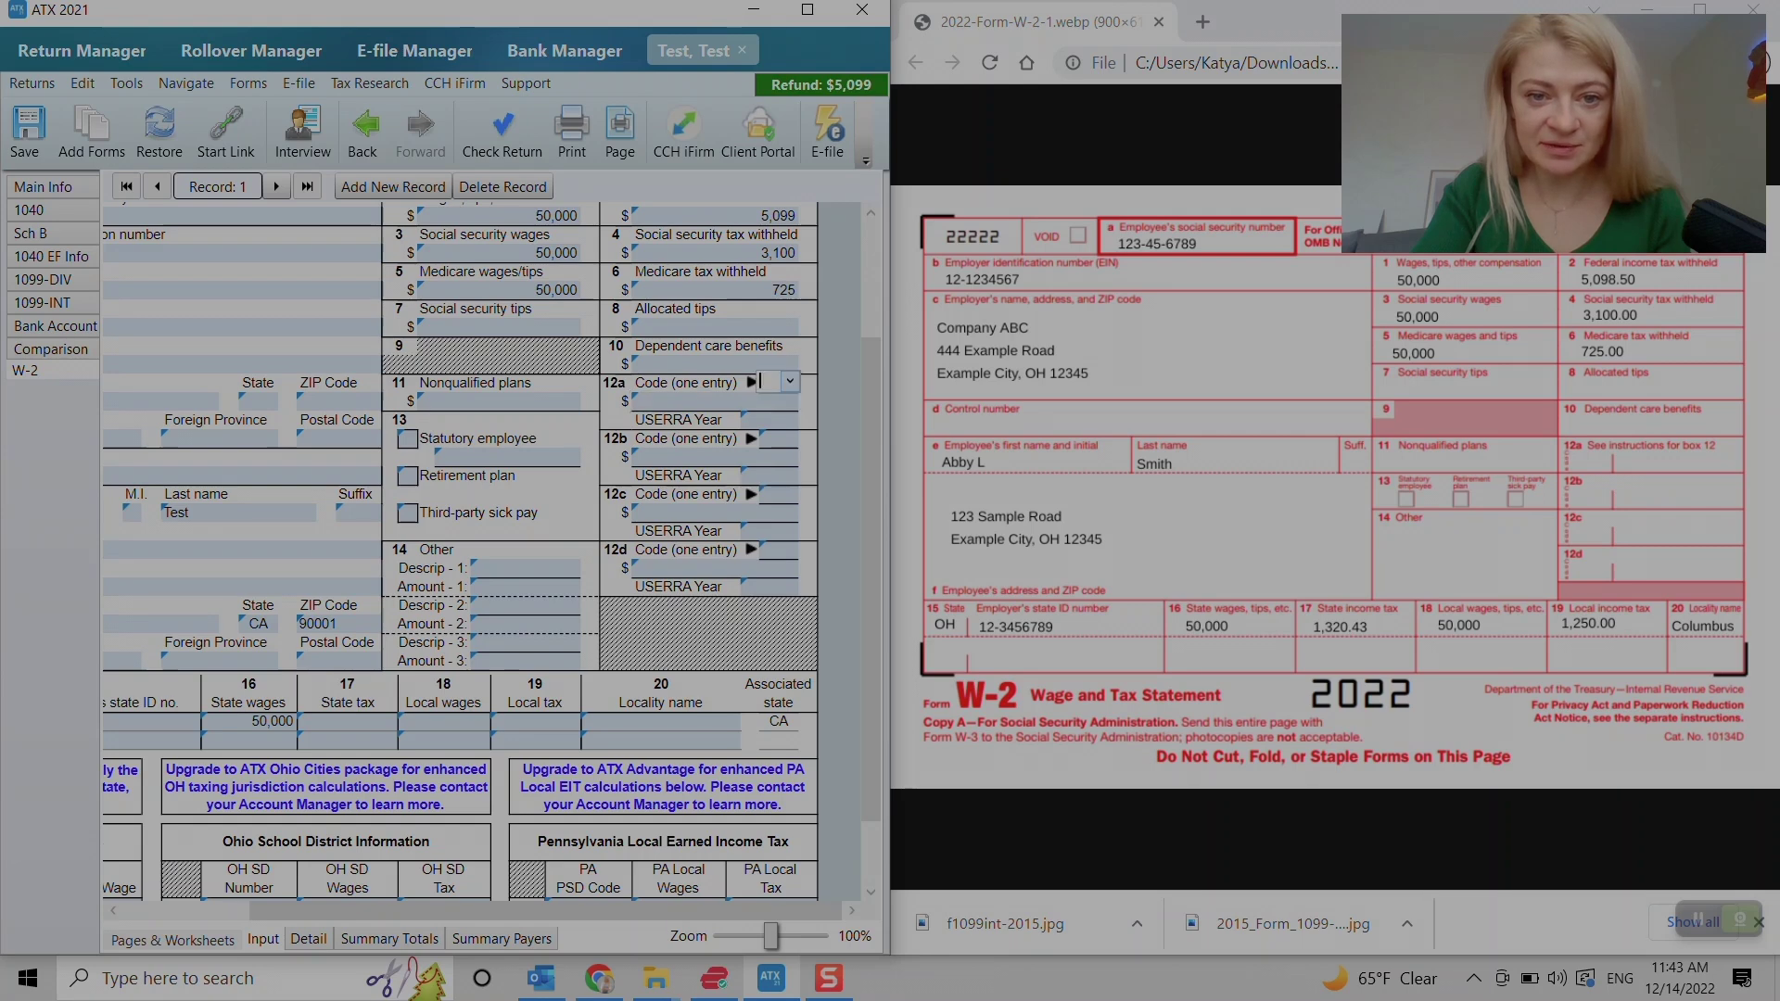
click(789, 380)
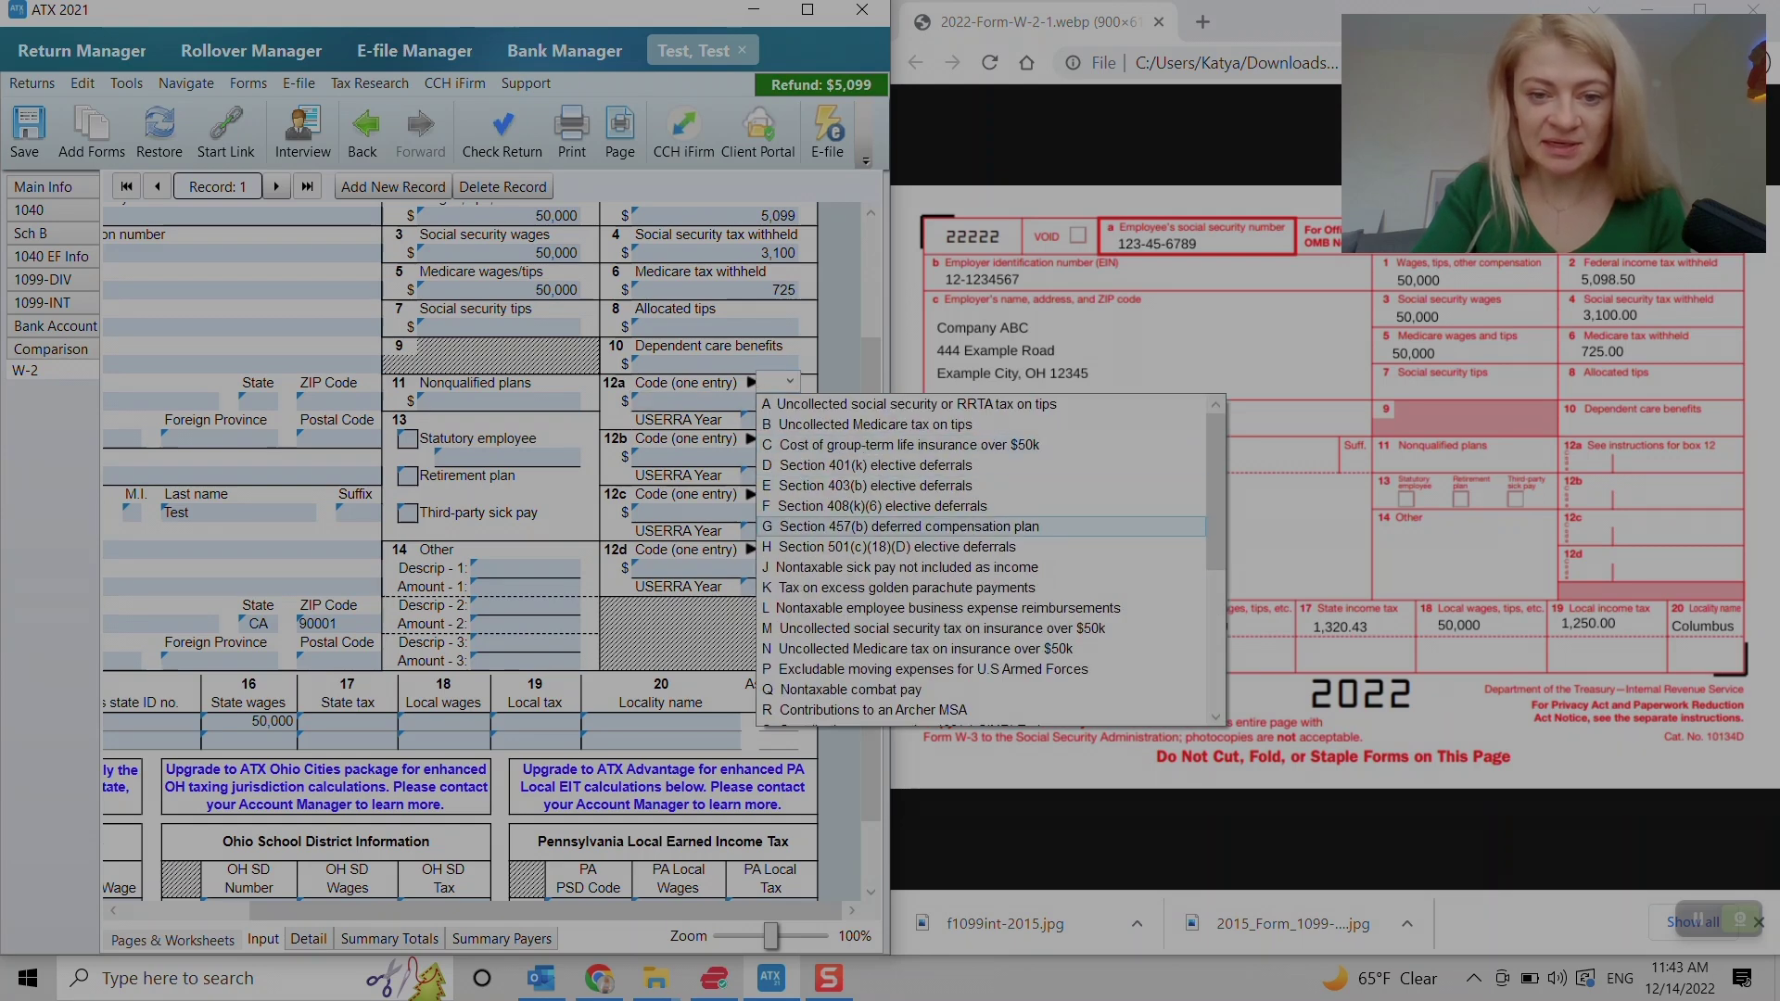
key(Escape)
key(ctrl+Home)
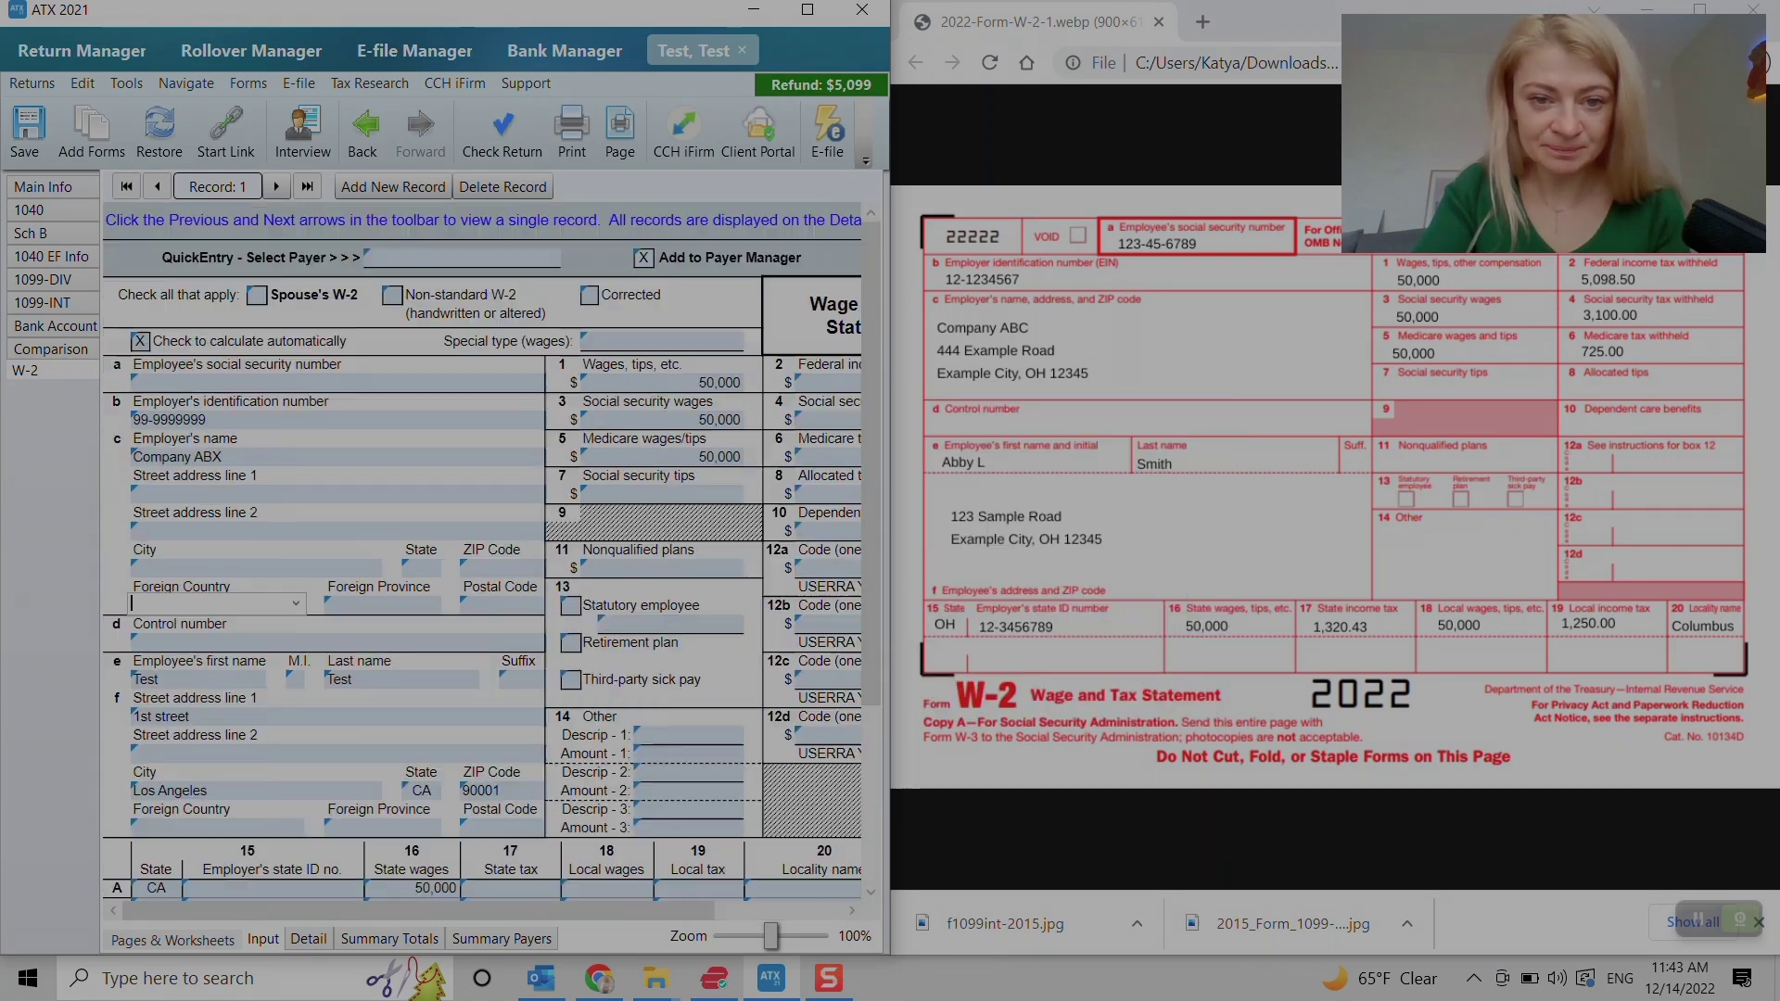
scroll(492, 550, down, 5)
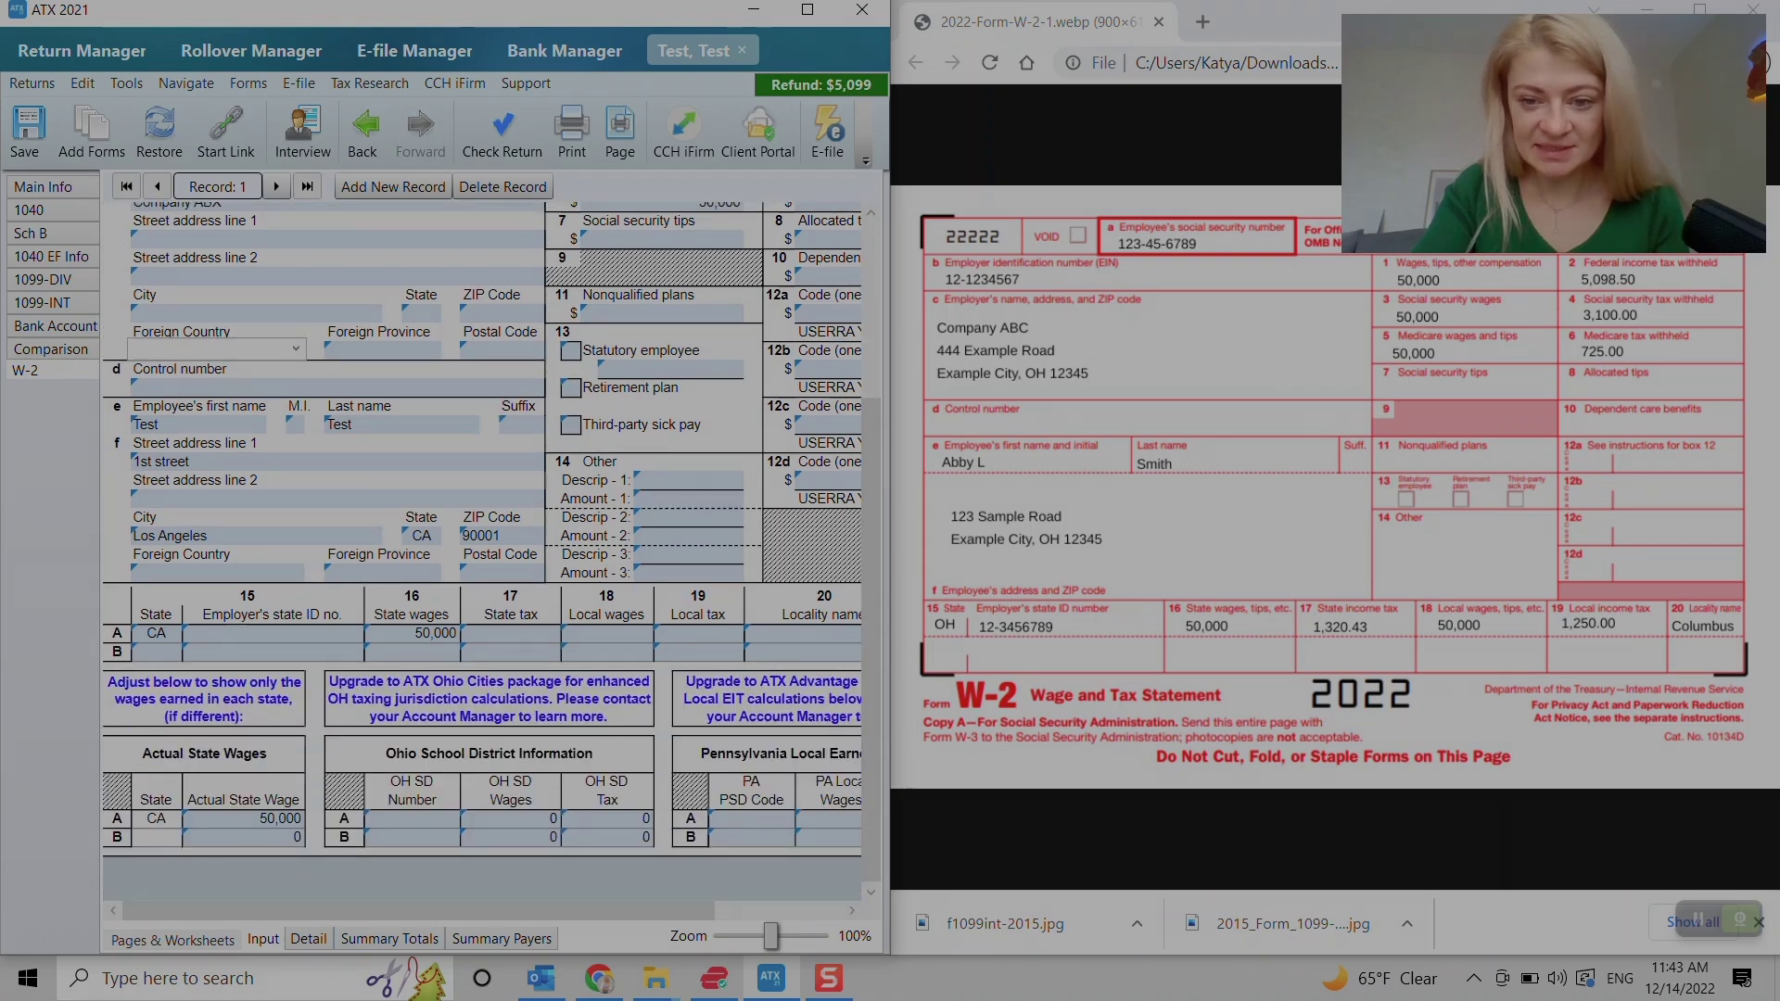
- Fill state row A with the employer's state ID, state tax 1320.4 and local wages 50
click(273, 632)
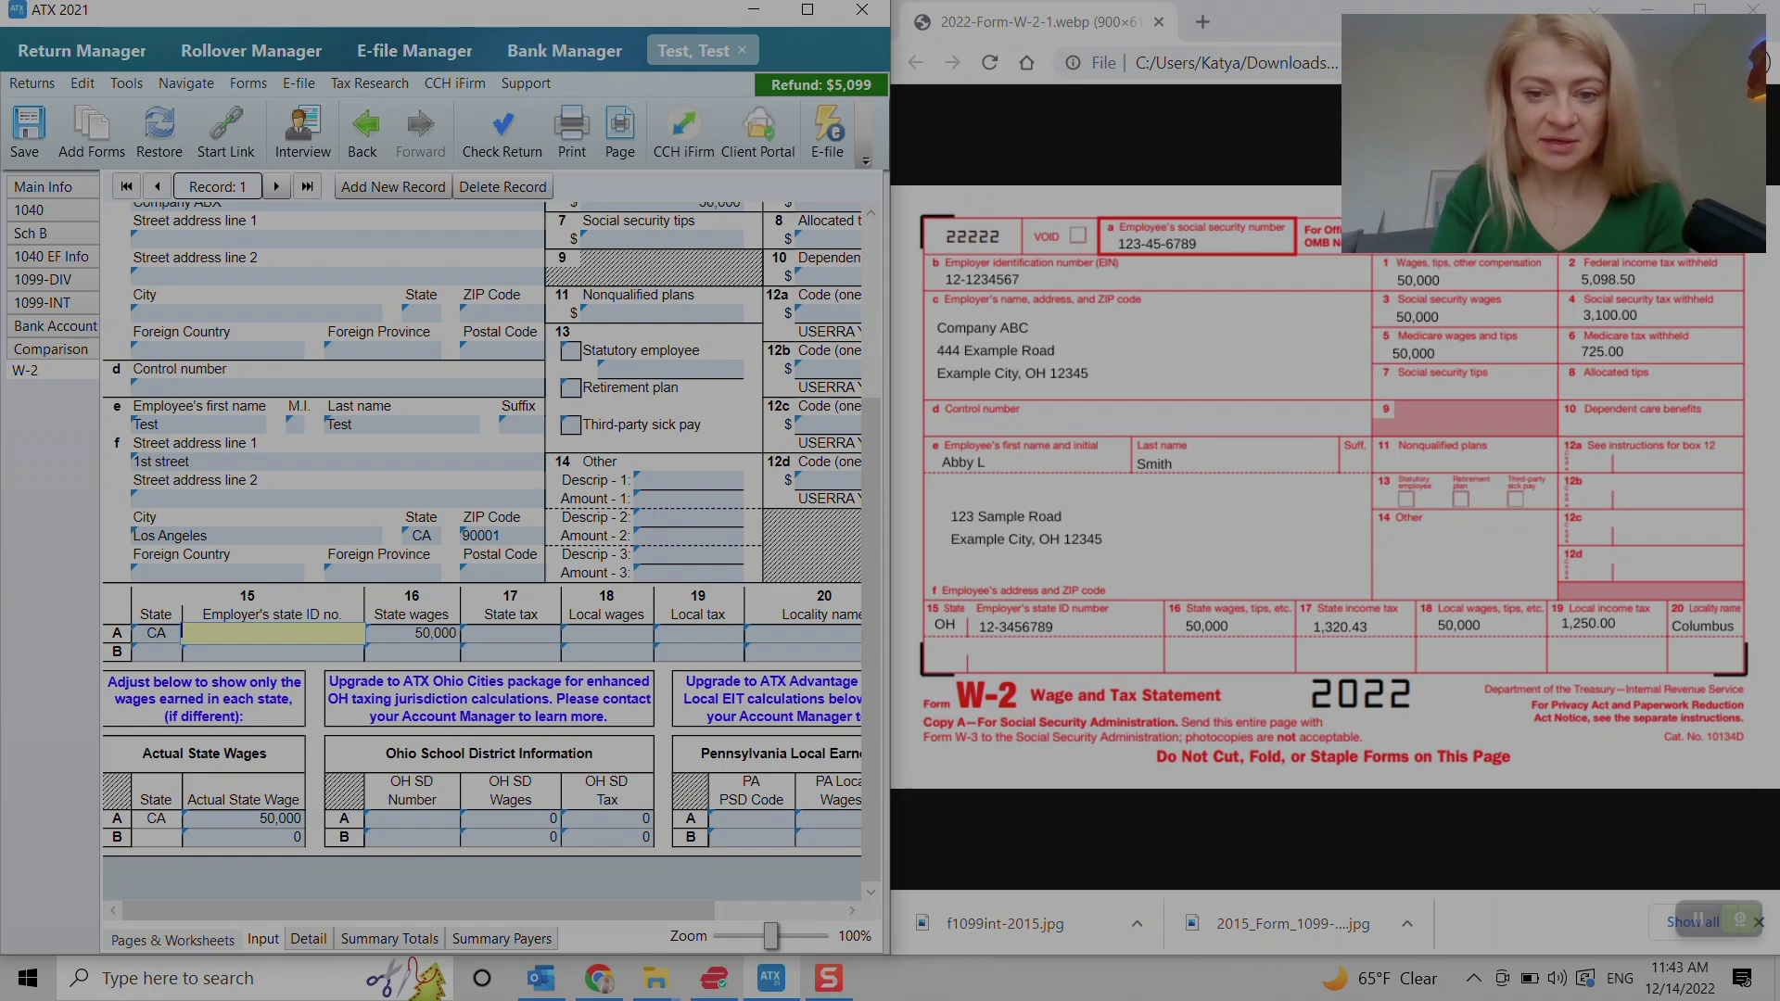
text(12)
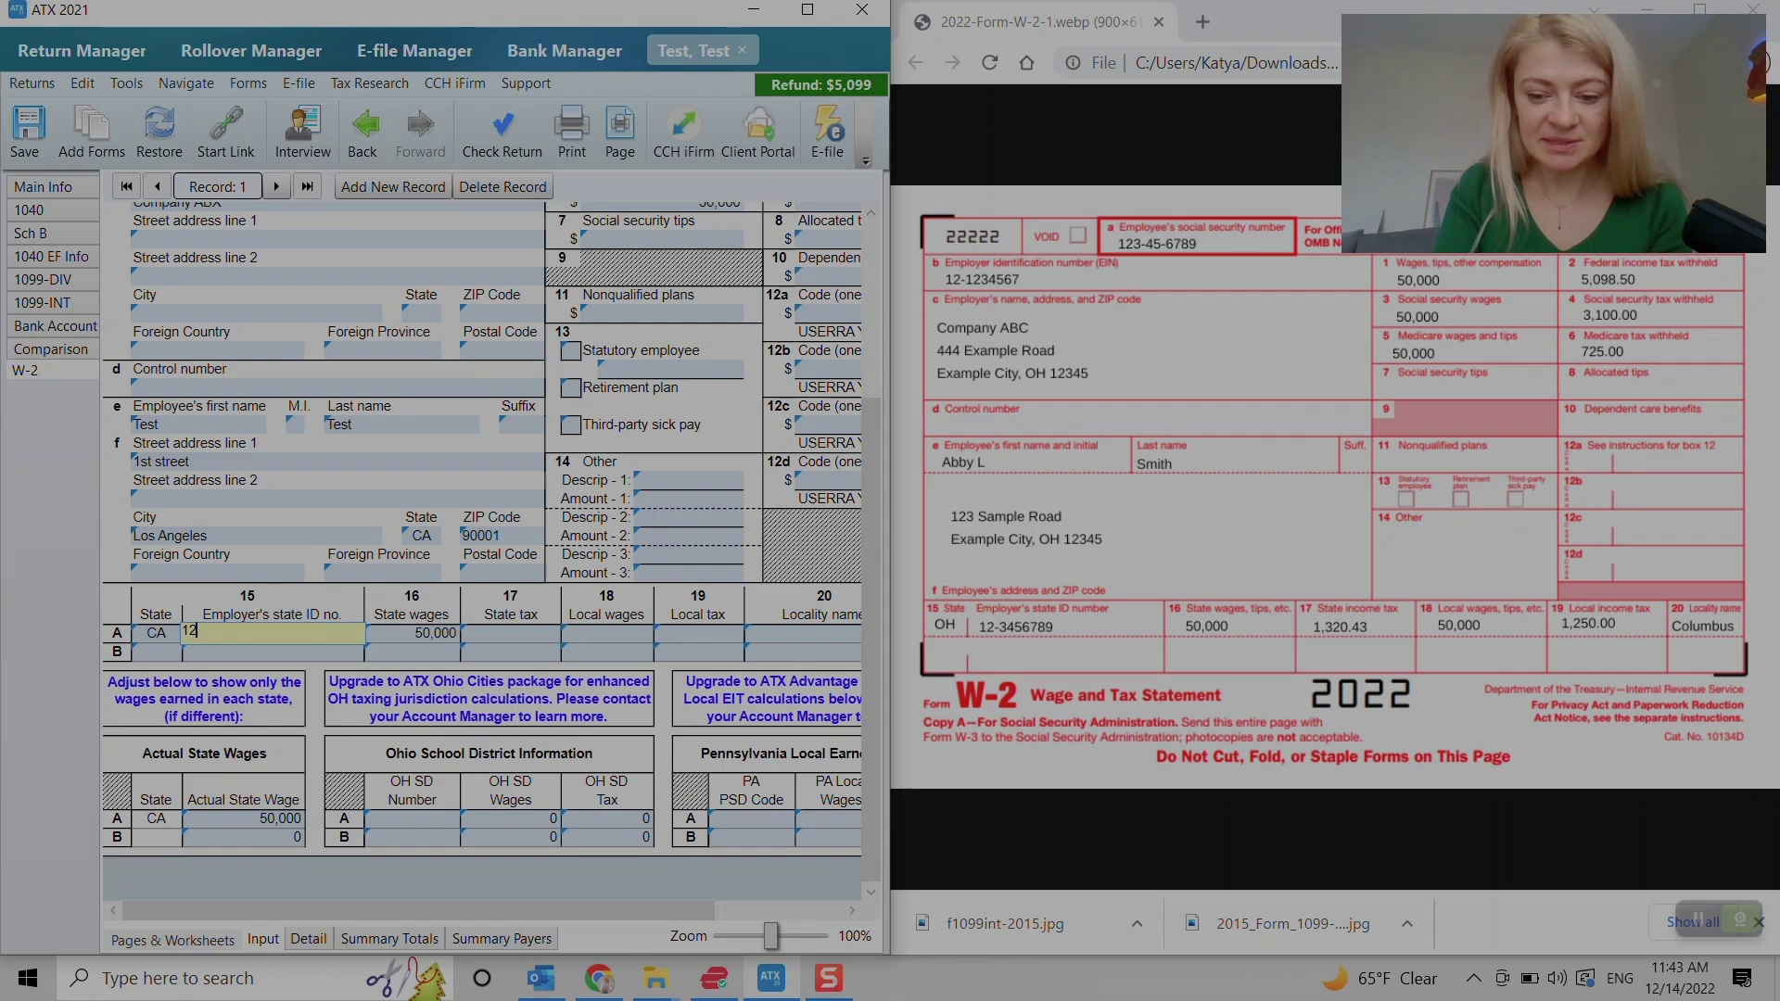
text(-3457)
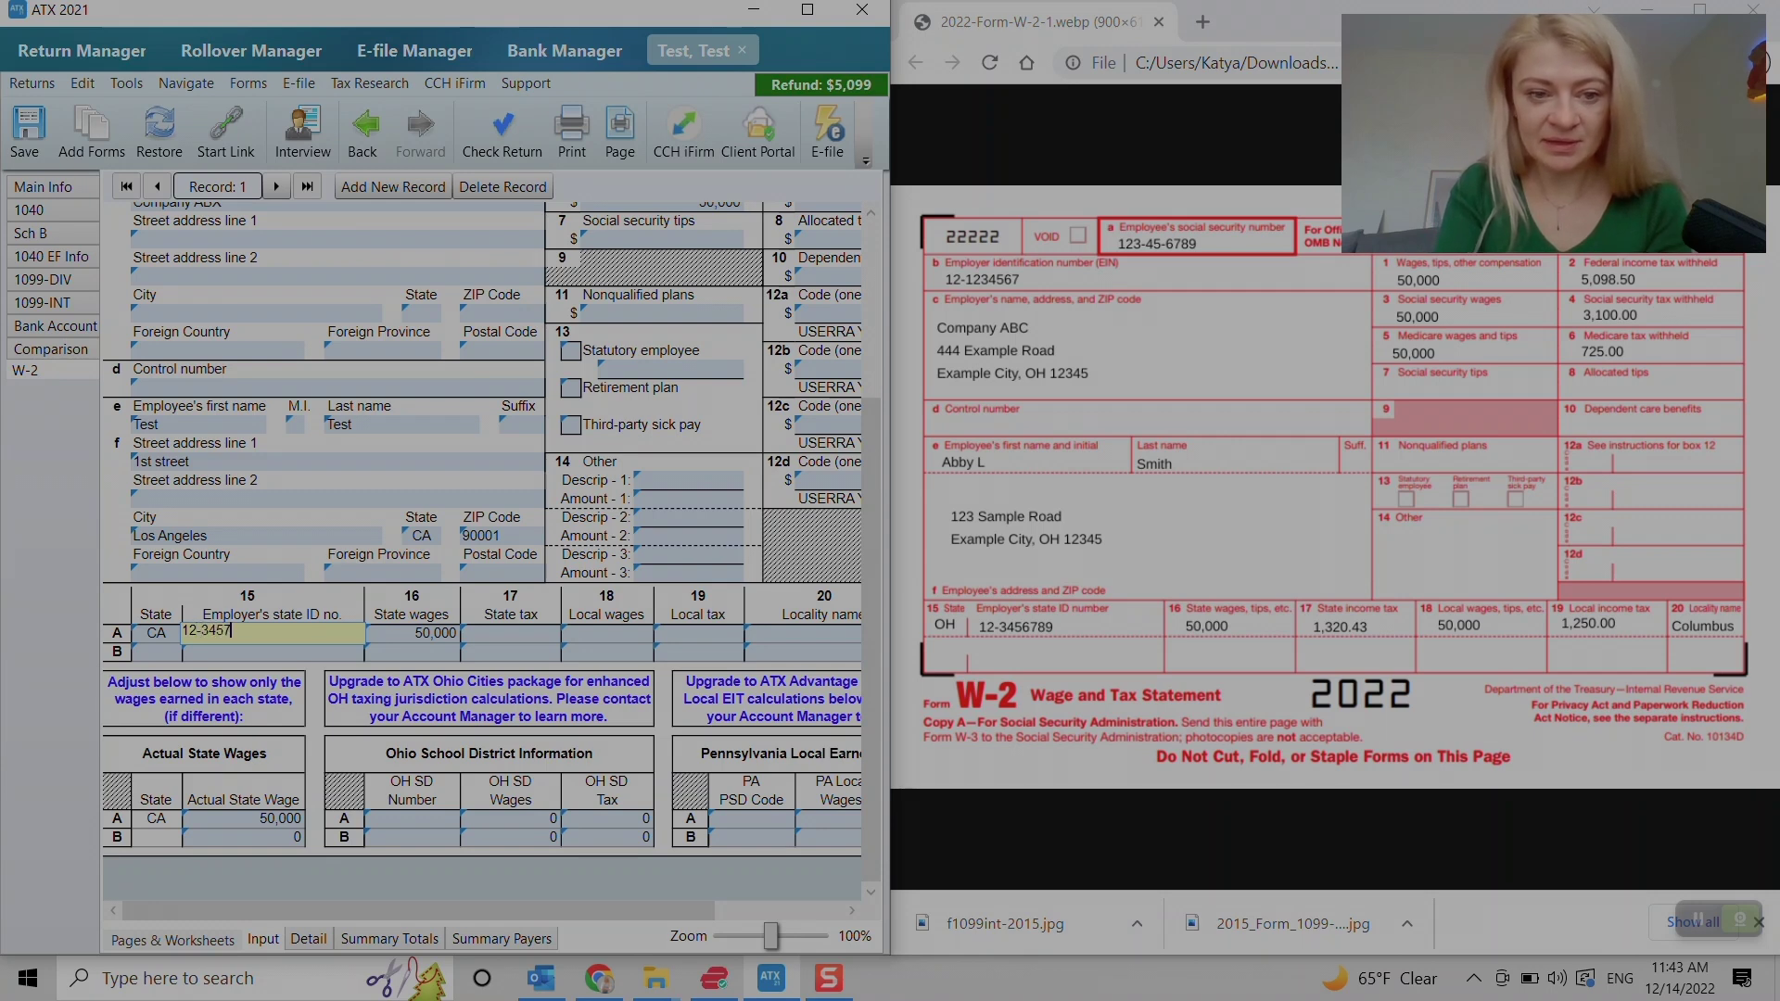
text(87980)
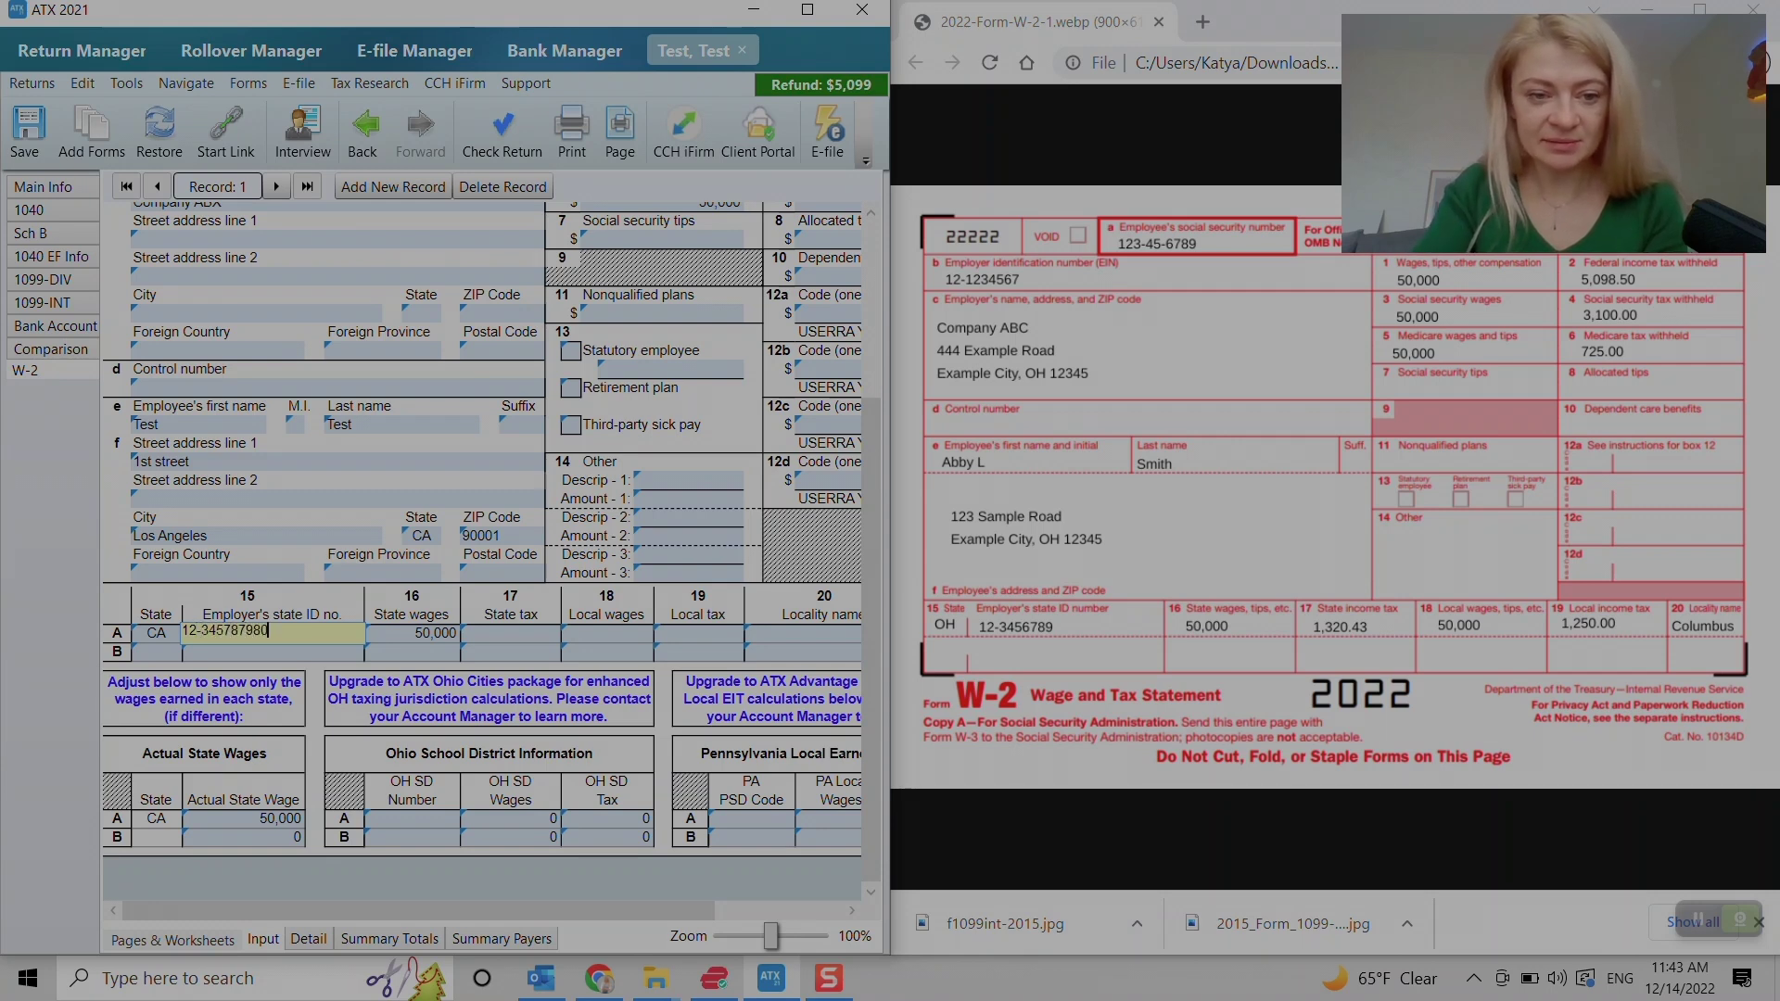
click(510, 633)
scroll(482, 556, right, 3)
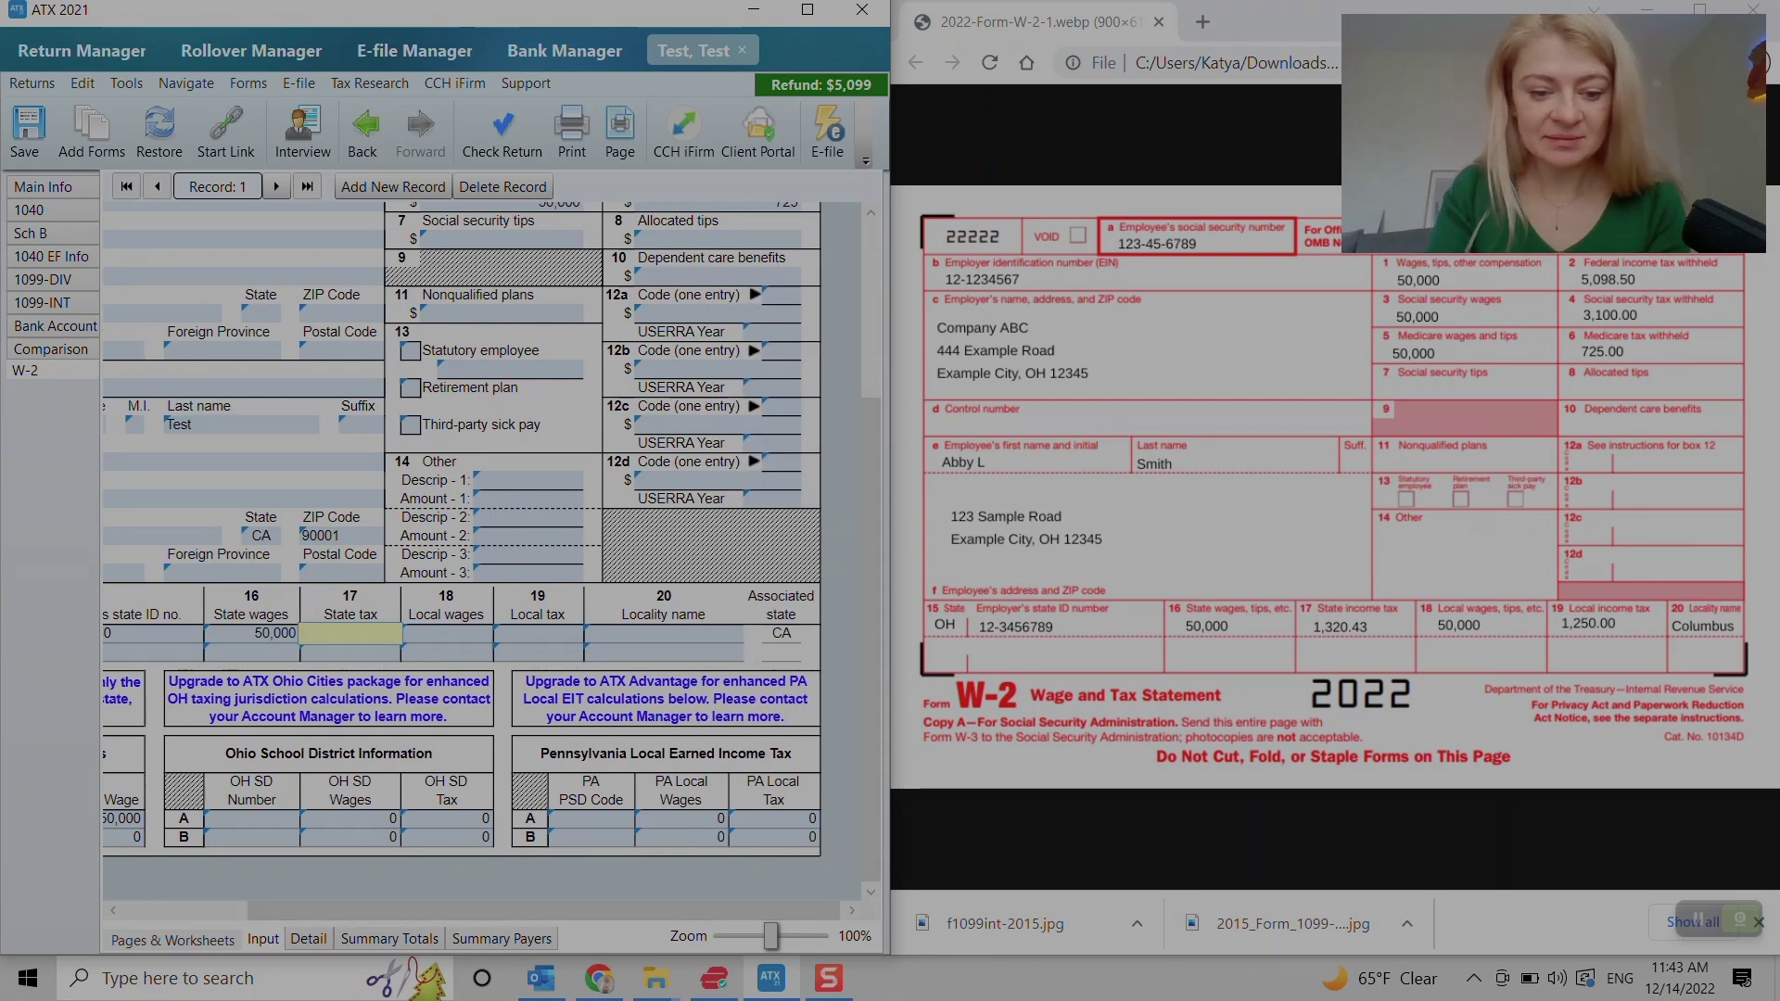
text(1320.4)
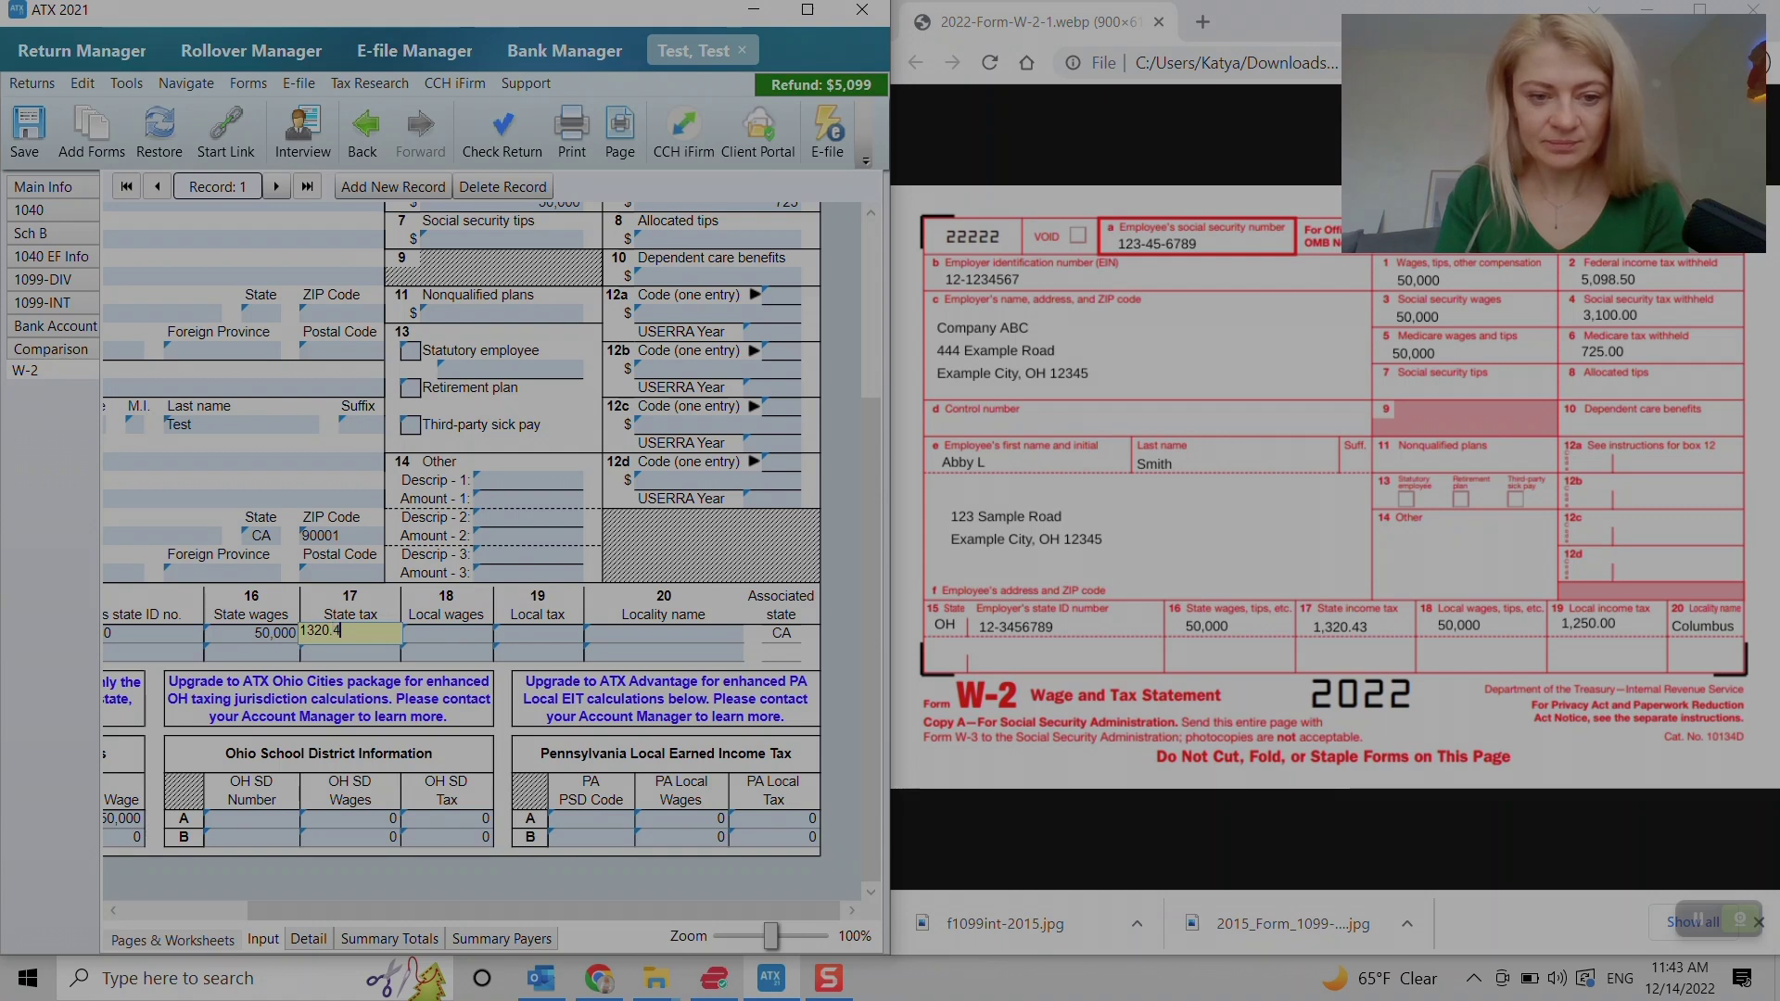
click(447, 633)
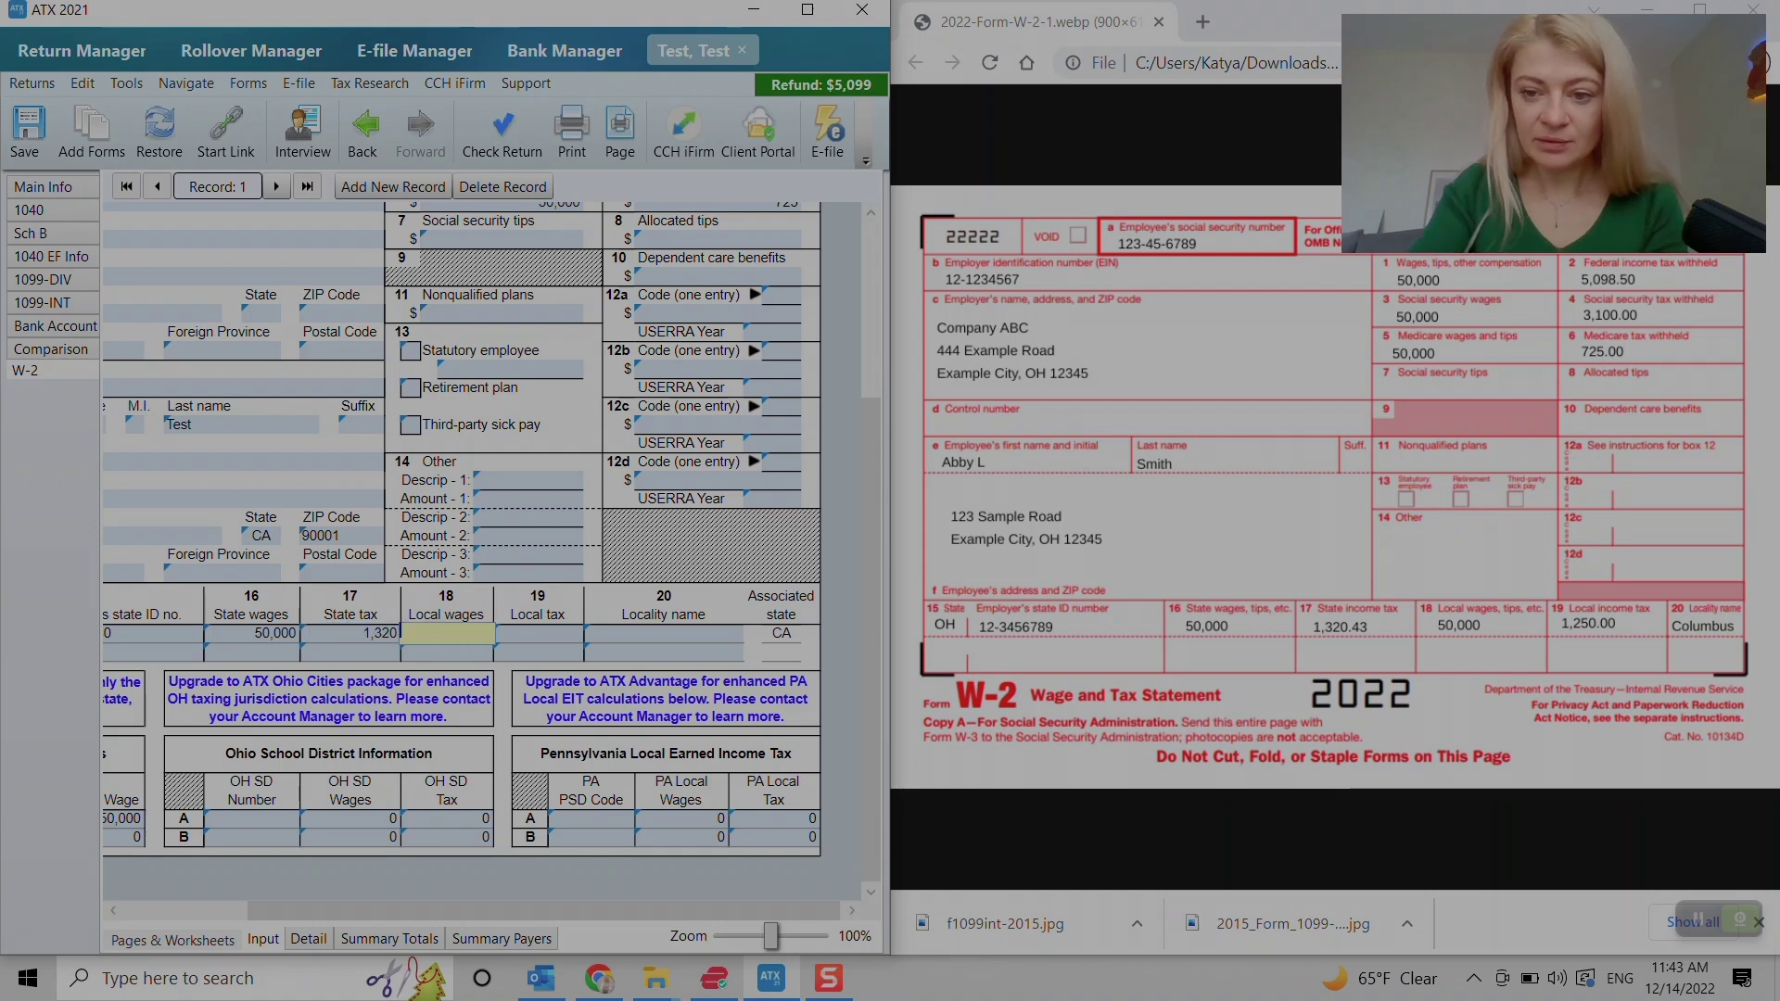
text(50)
key(Tab)
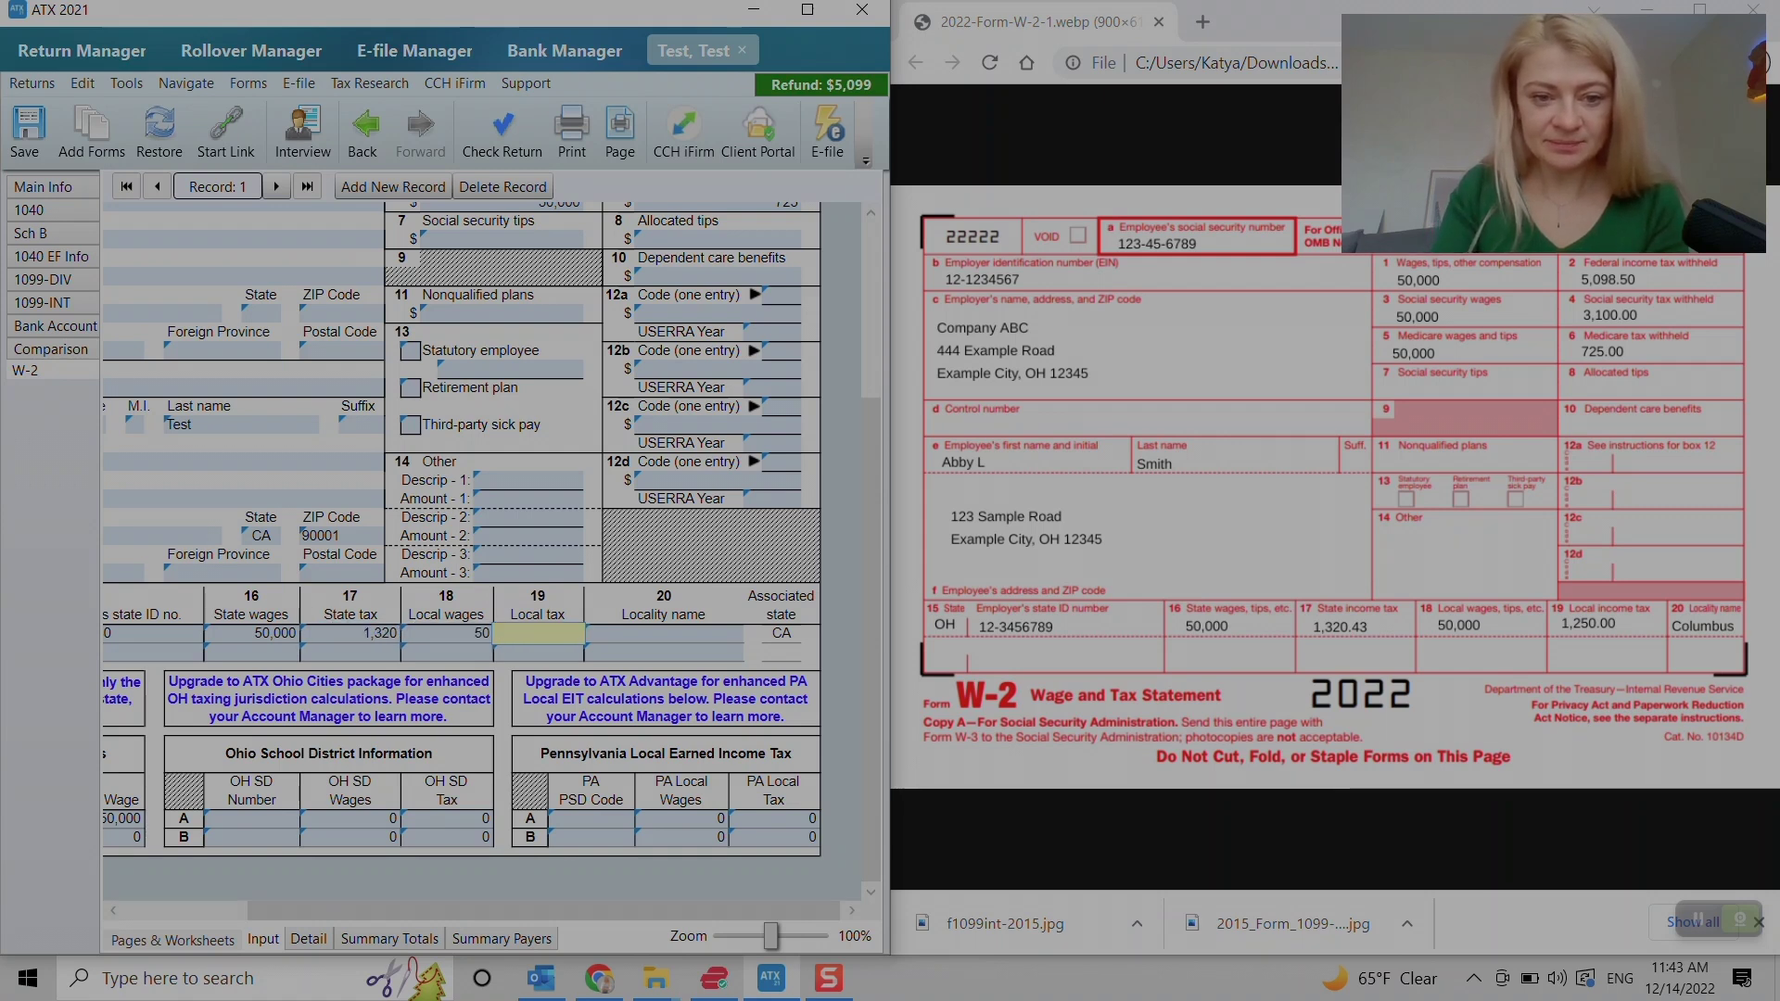
- Clear the stray 'Sdo' entry and set row A's locality name to 'sdi'
key(Tab)
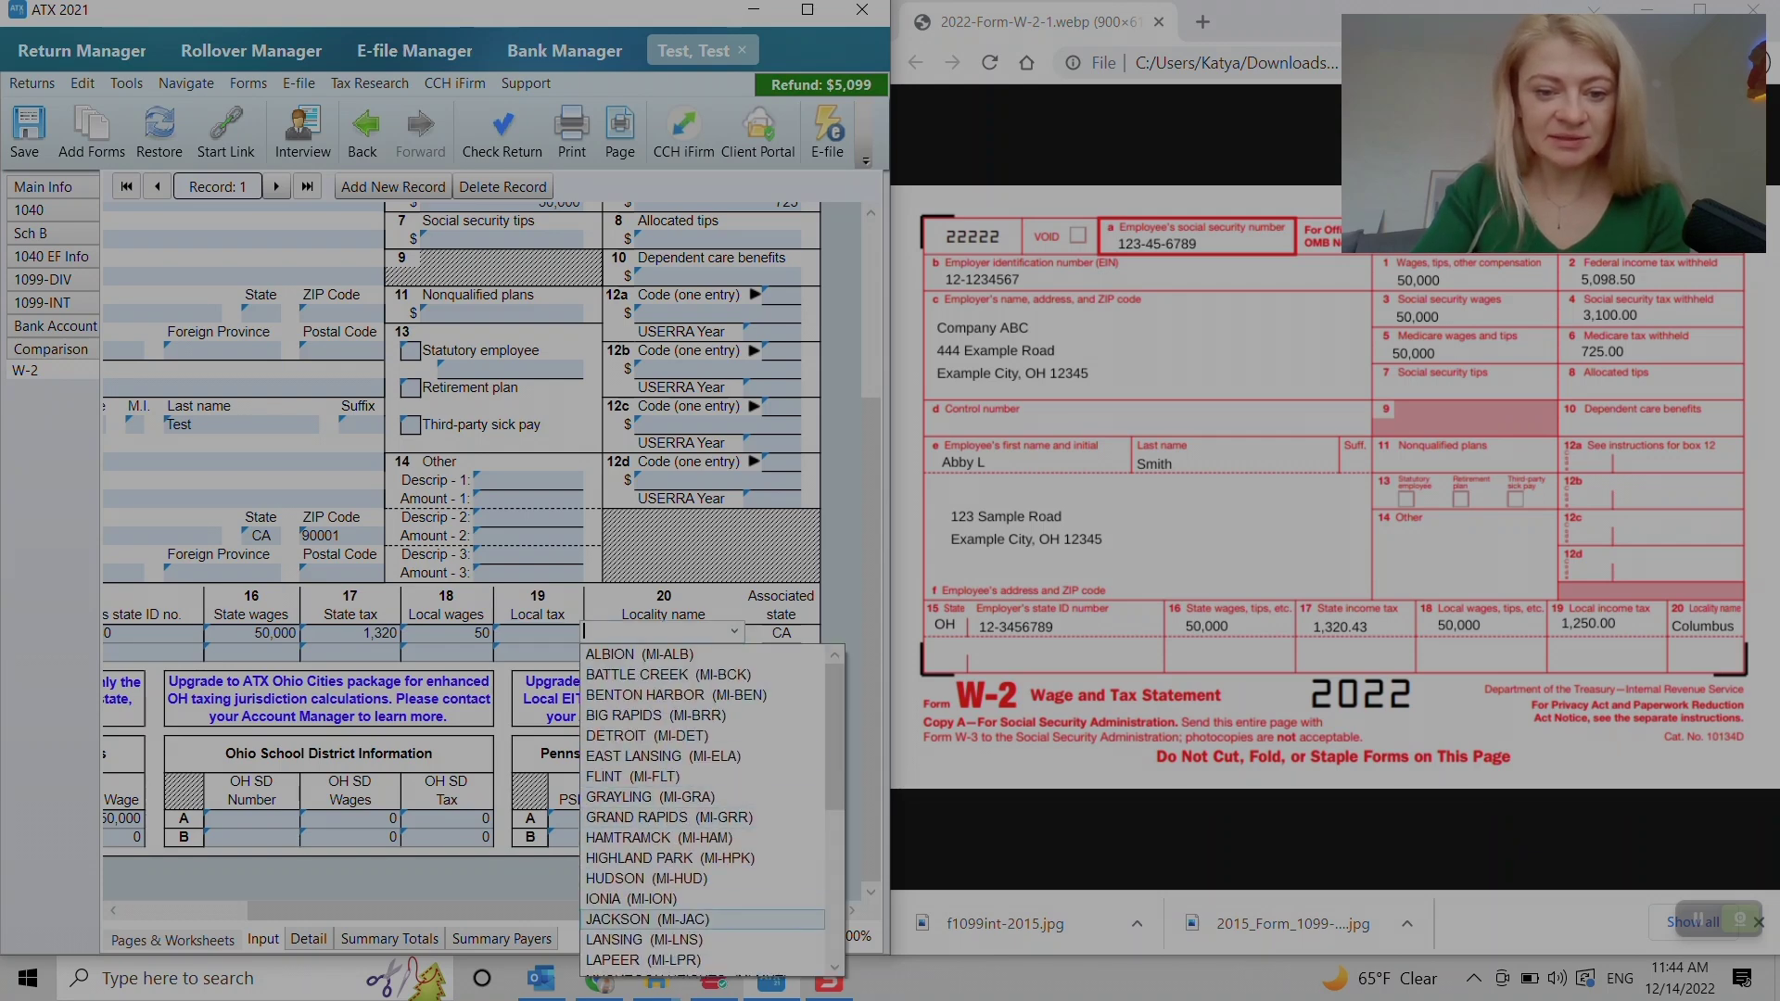
scroll(704, 806, down, 6)
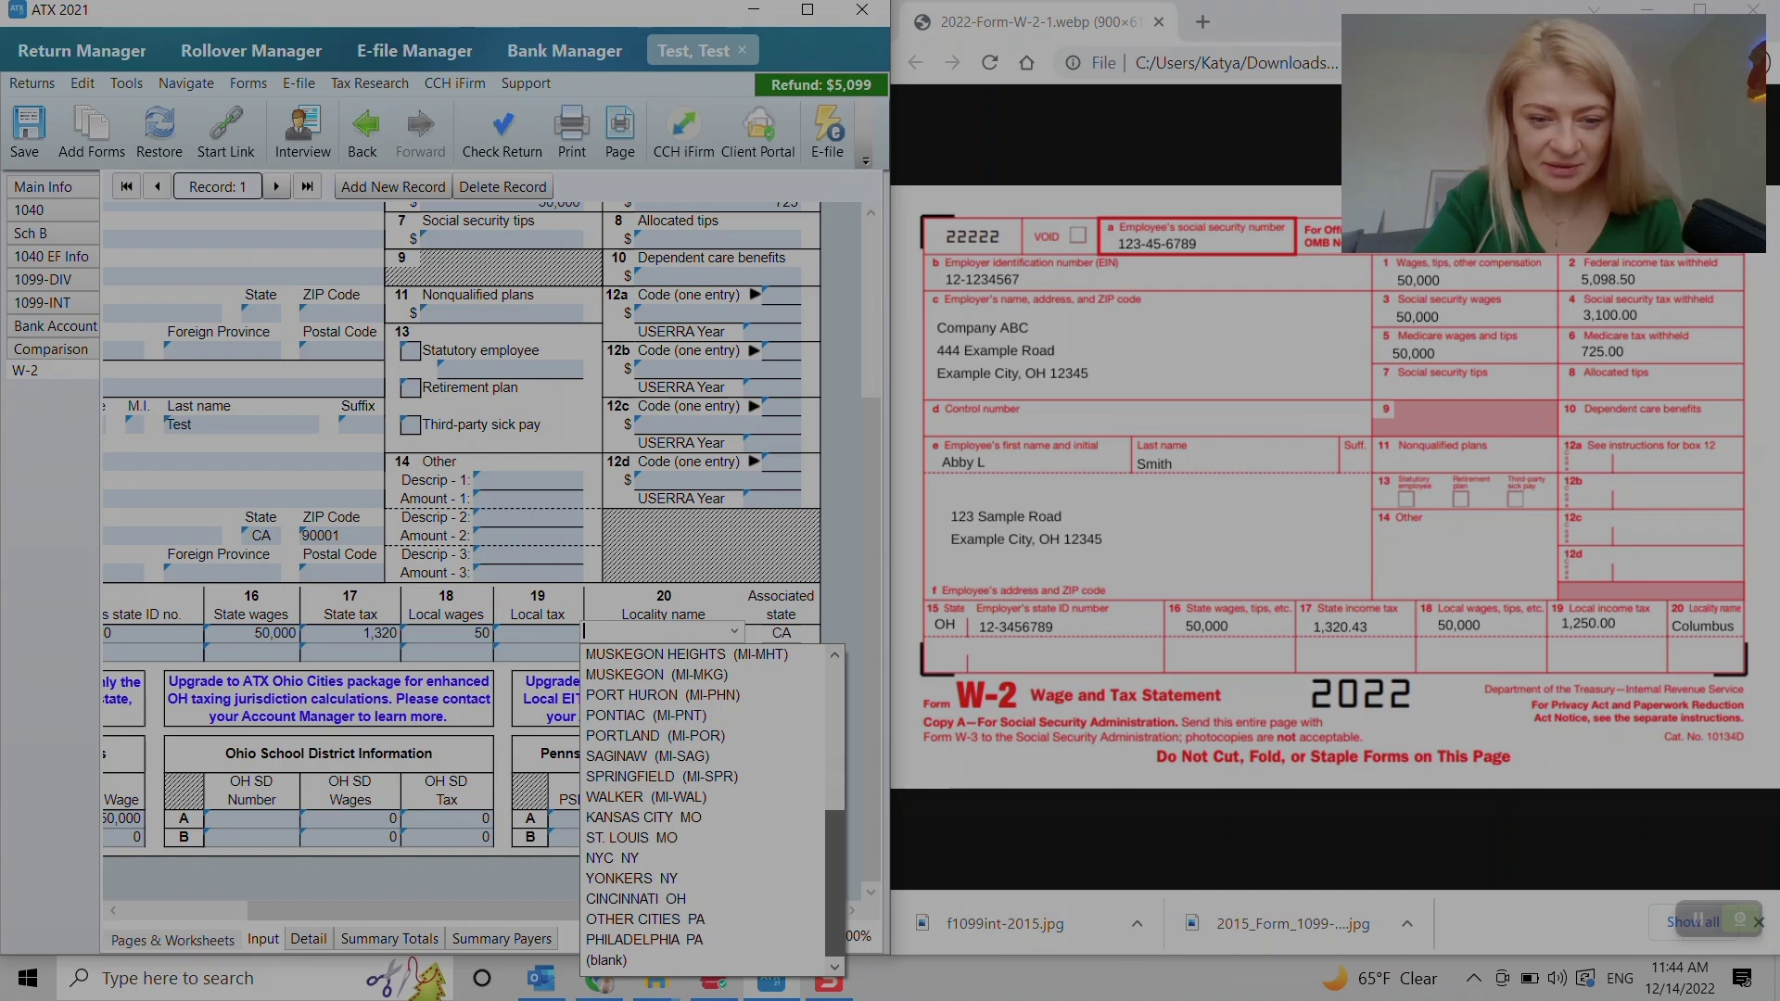
scroll(705, 806, up, 6)
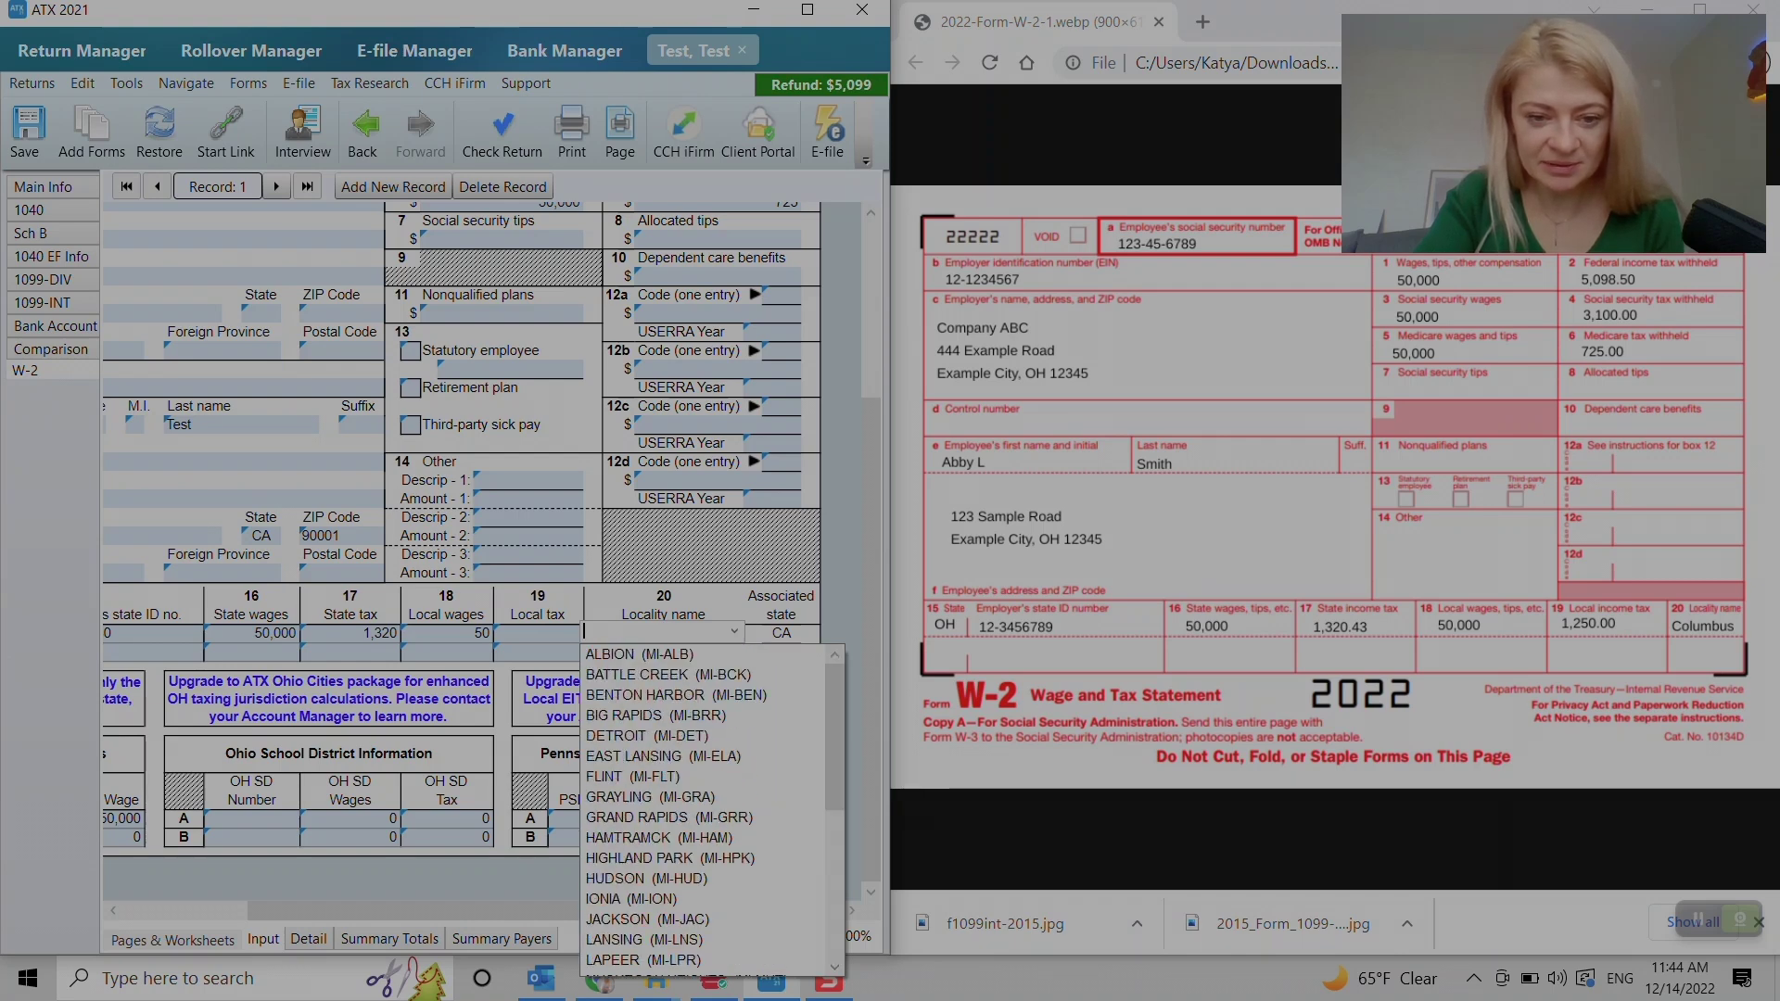
text(Sdo)
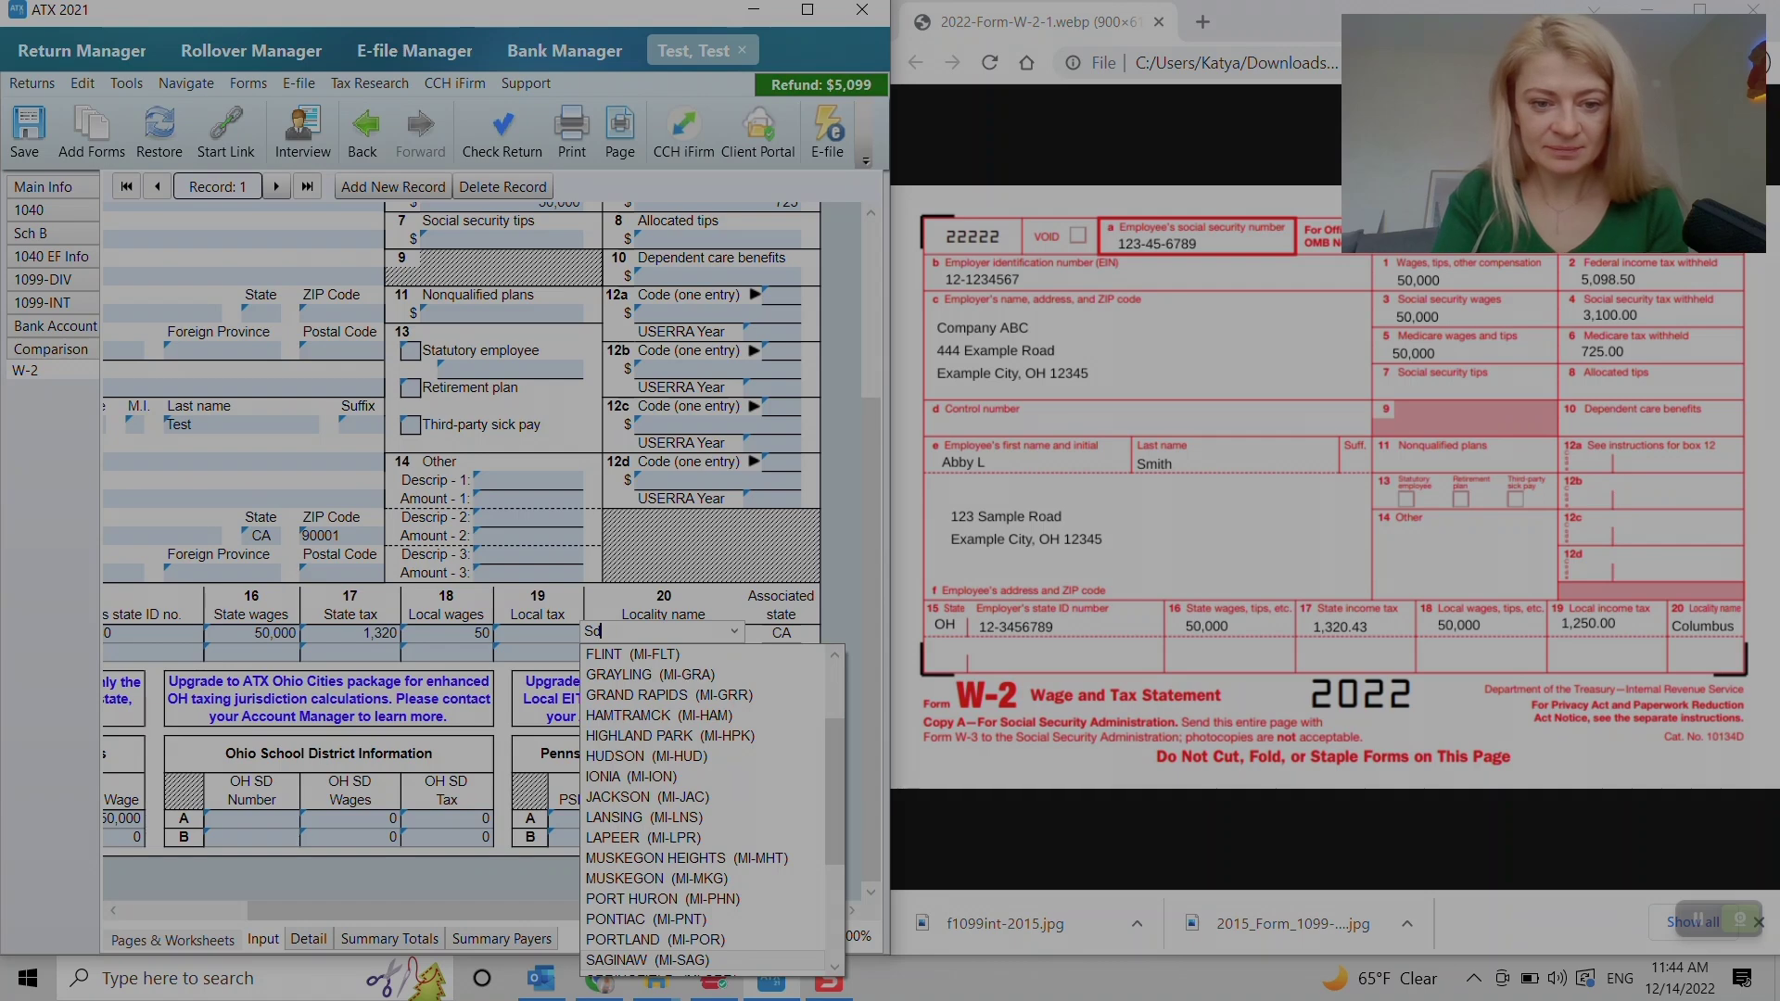
key(BackSpace)
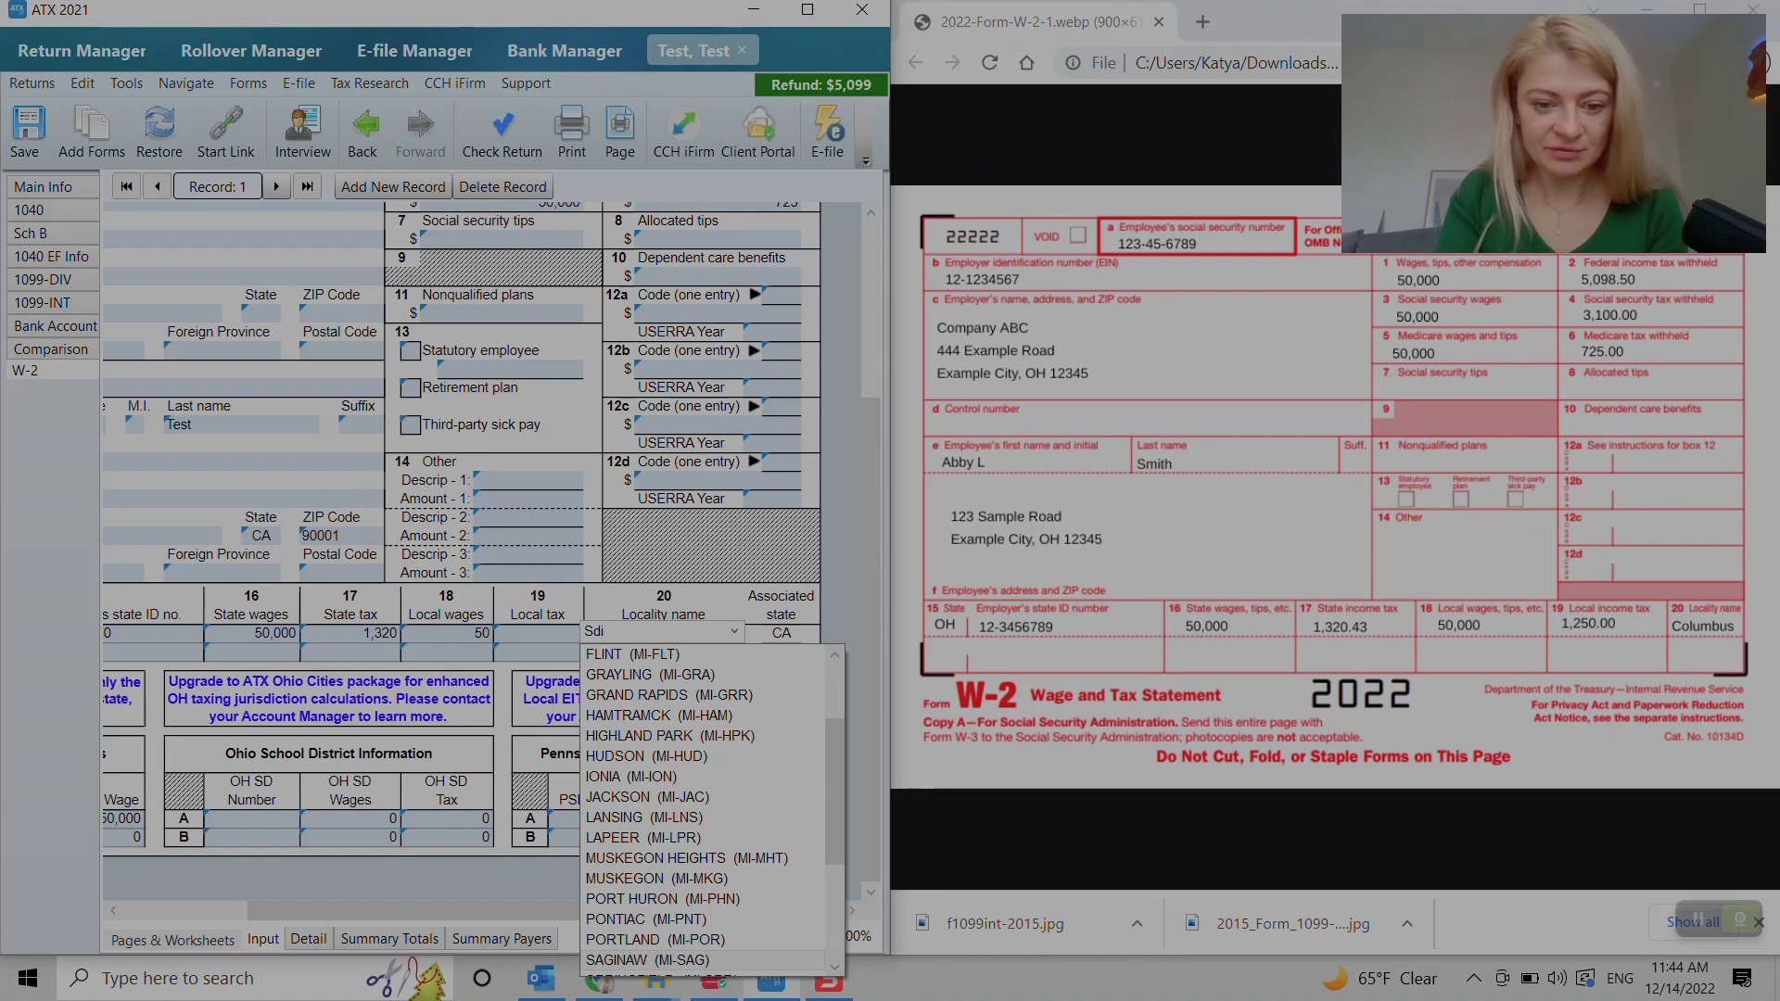
key(BackSpace)
key(BackSpace)
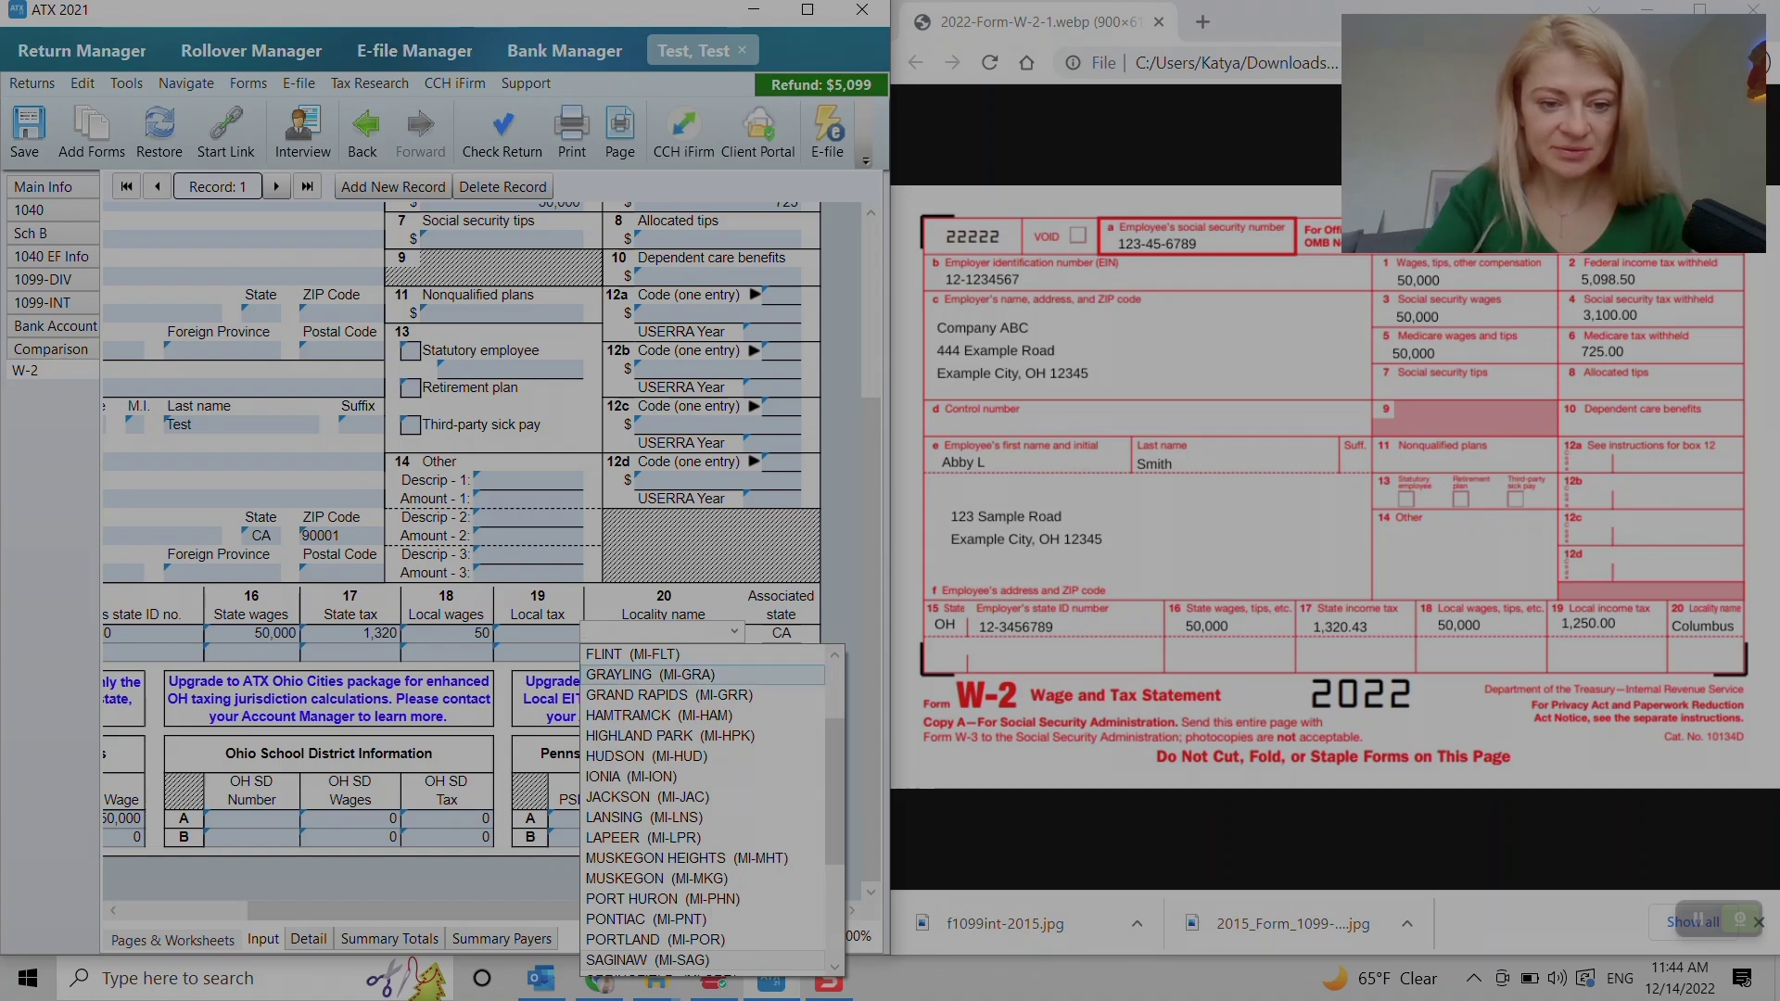
key(Escape)
scroll(482, 529, left, 3)
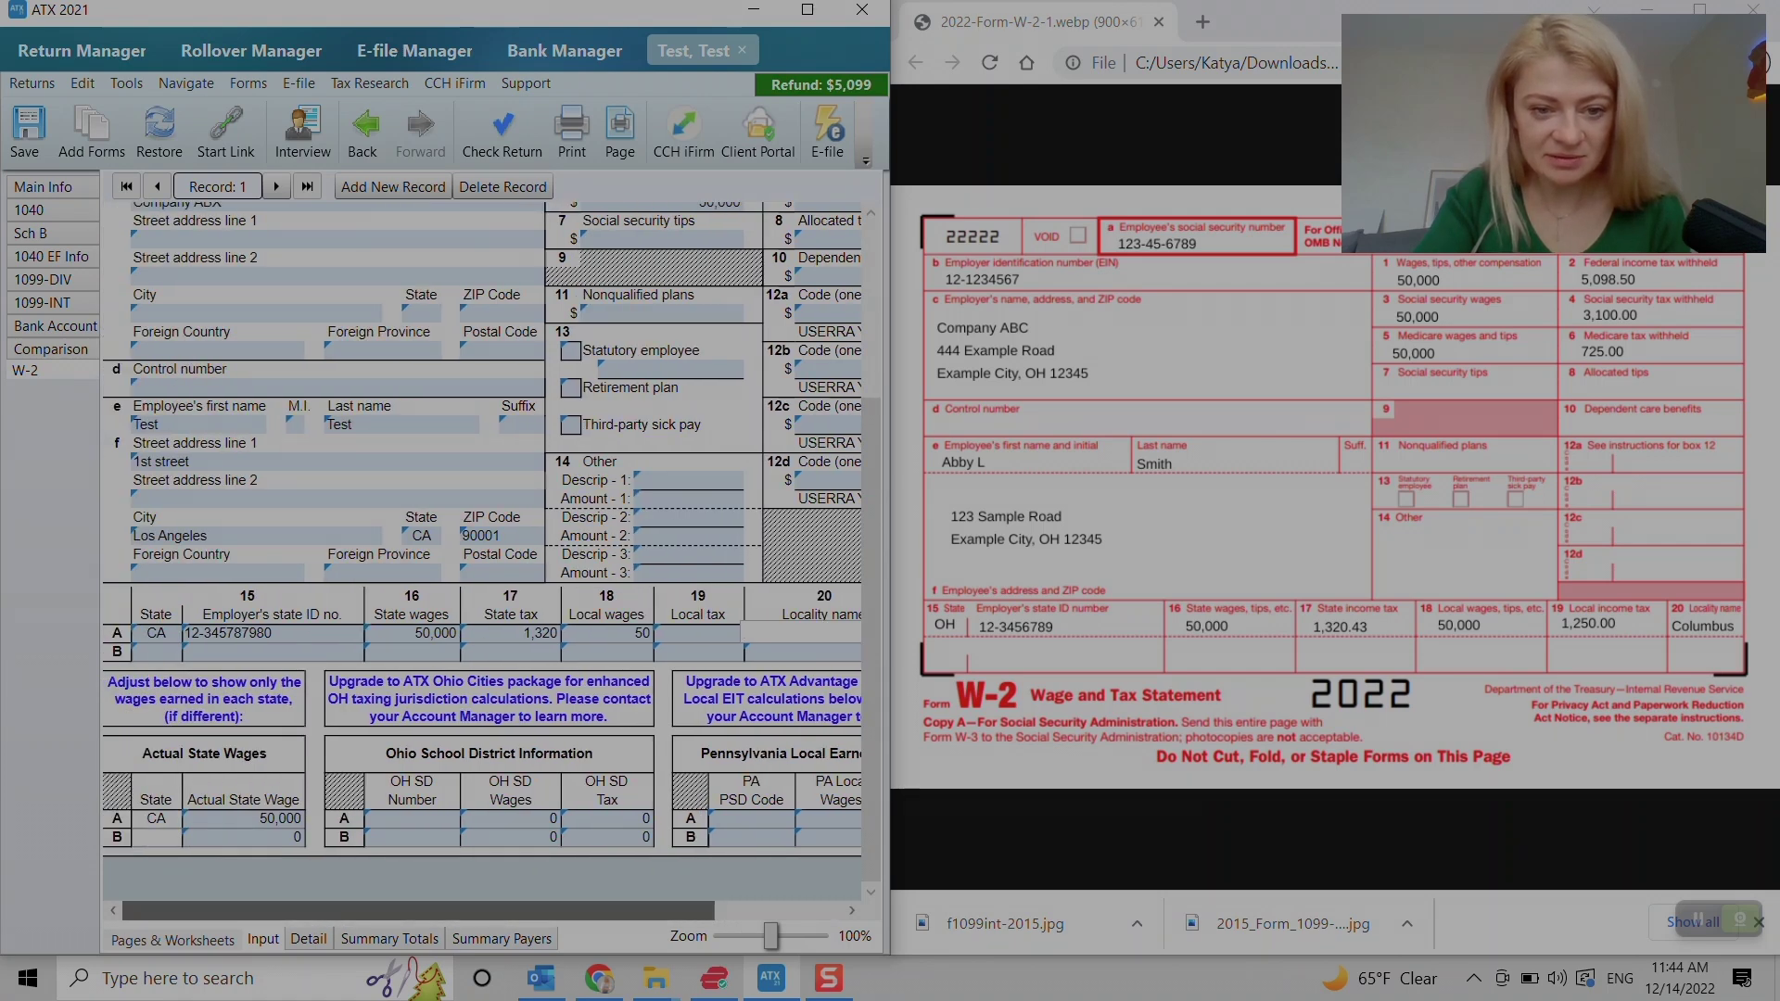
scroll(482, 528, right, 3)
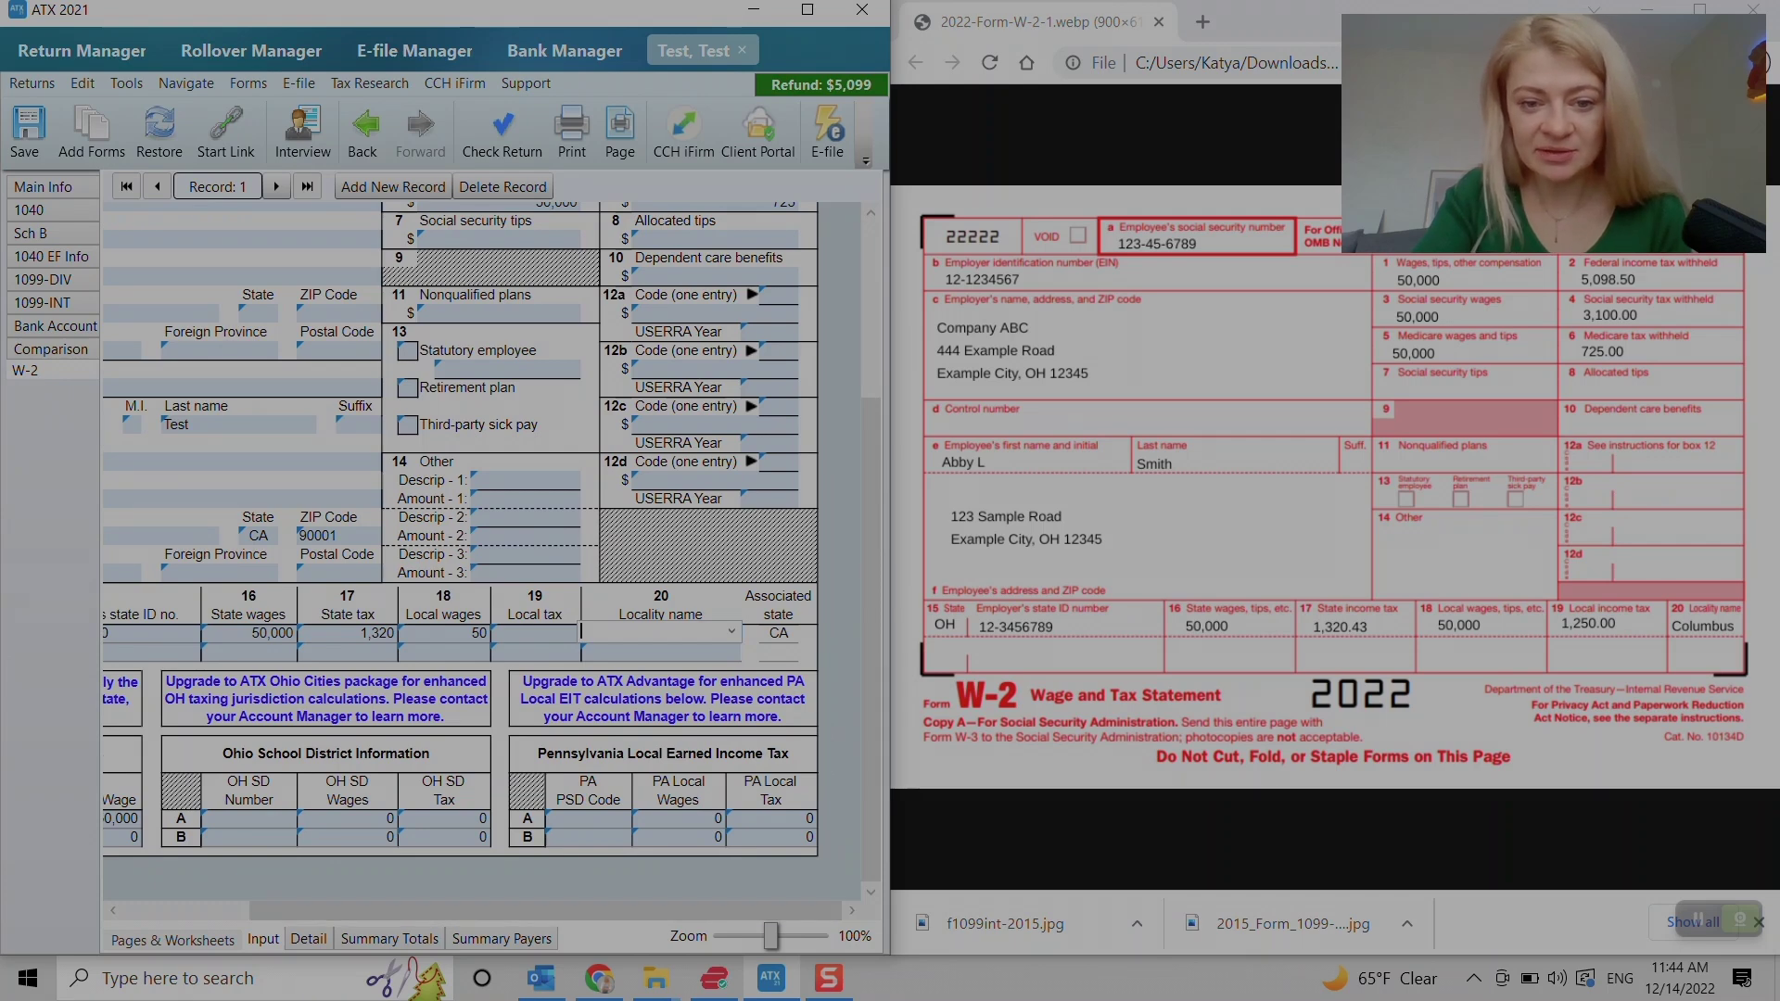
text(sd)
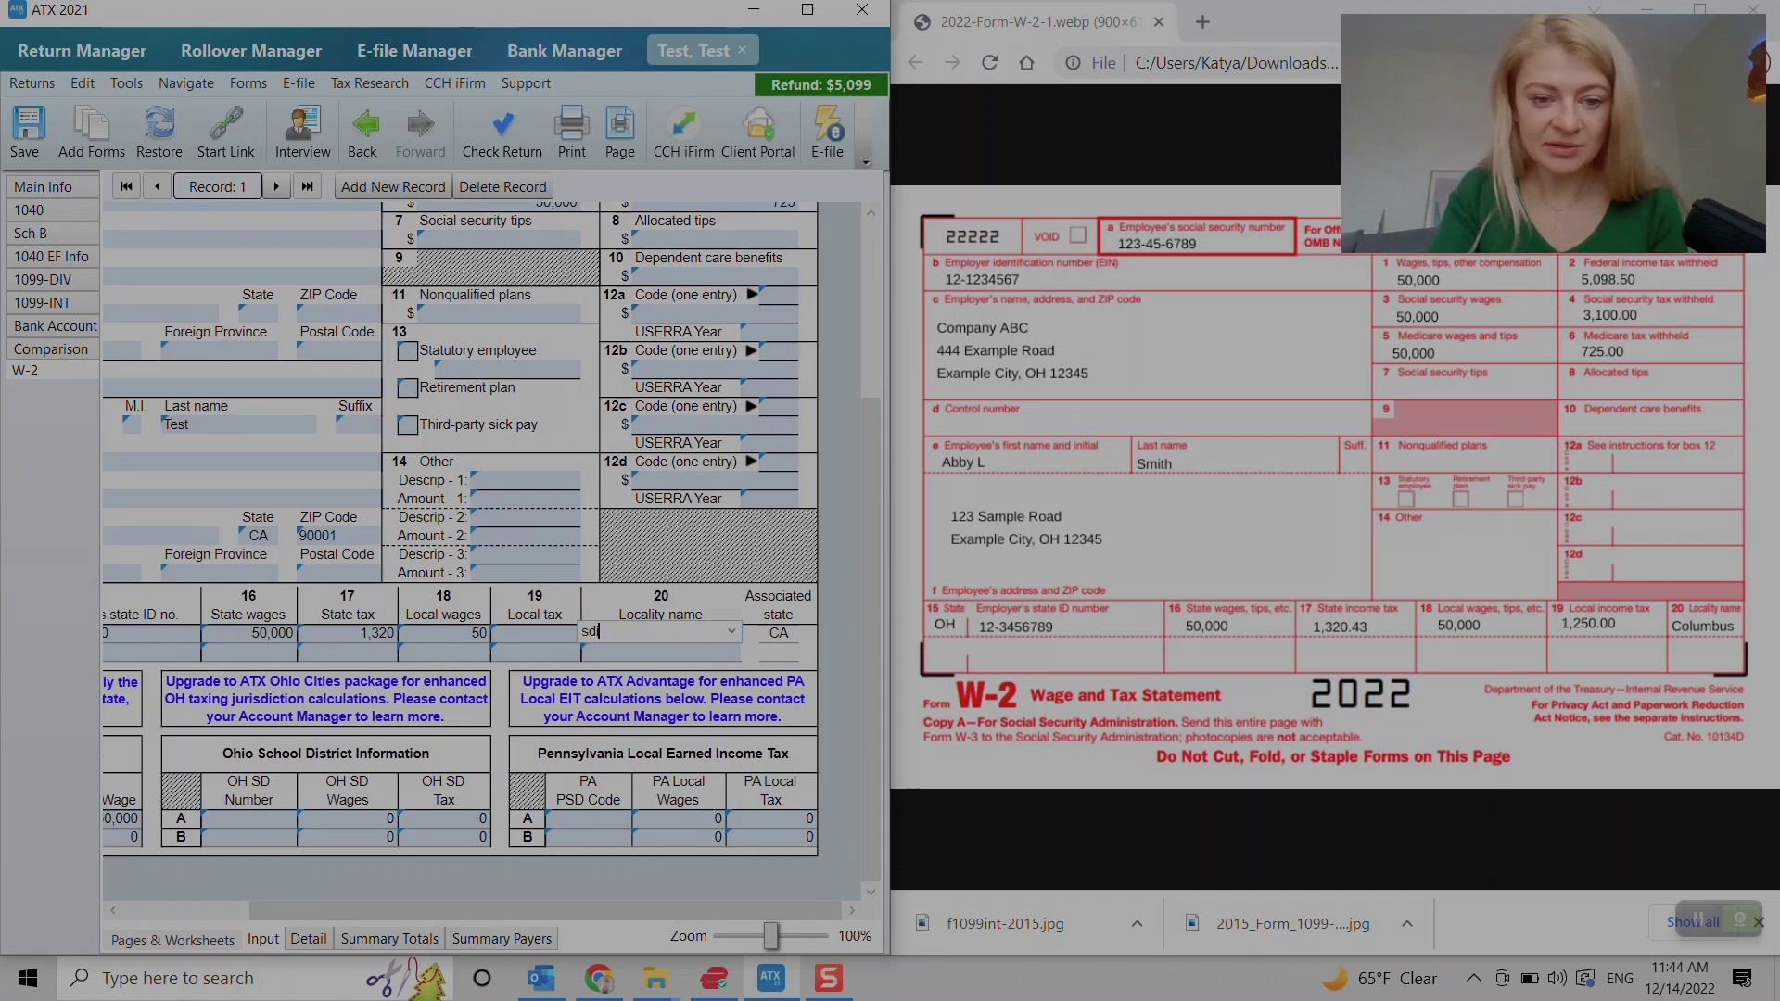
text(i)
key(shift+Tab)
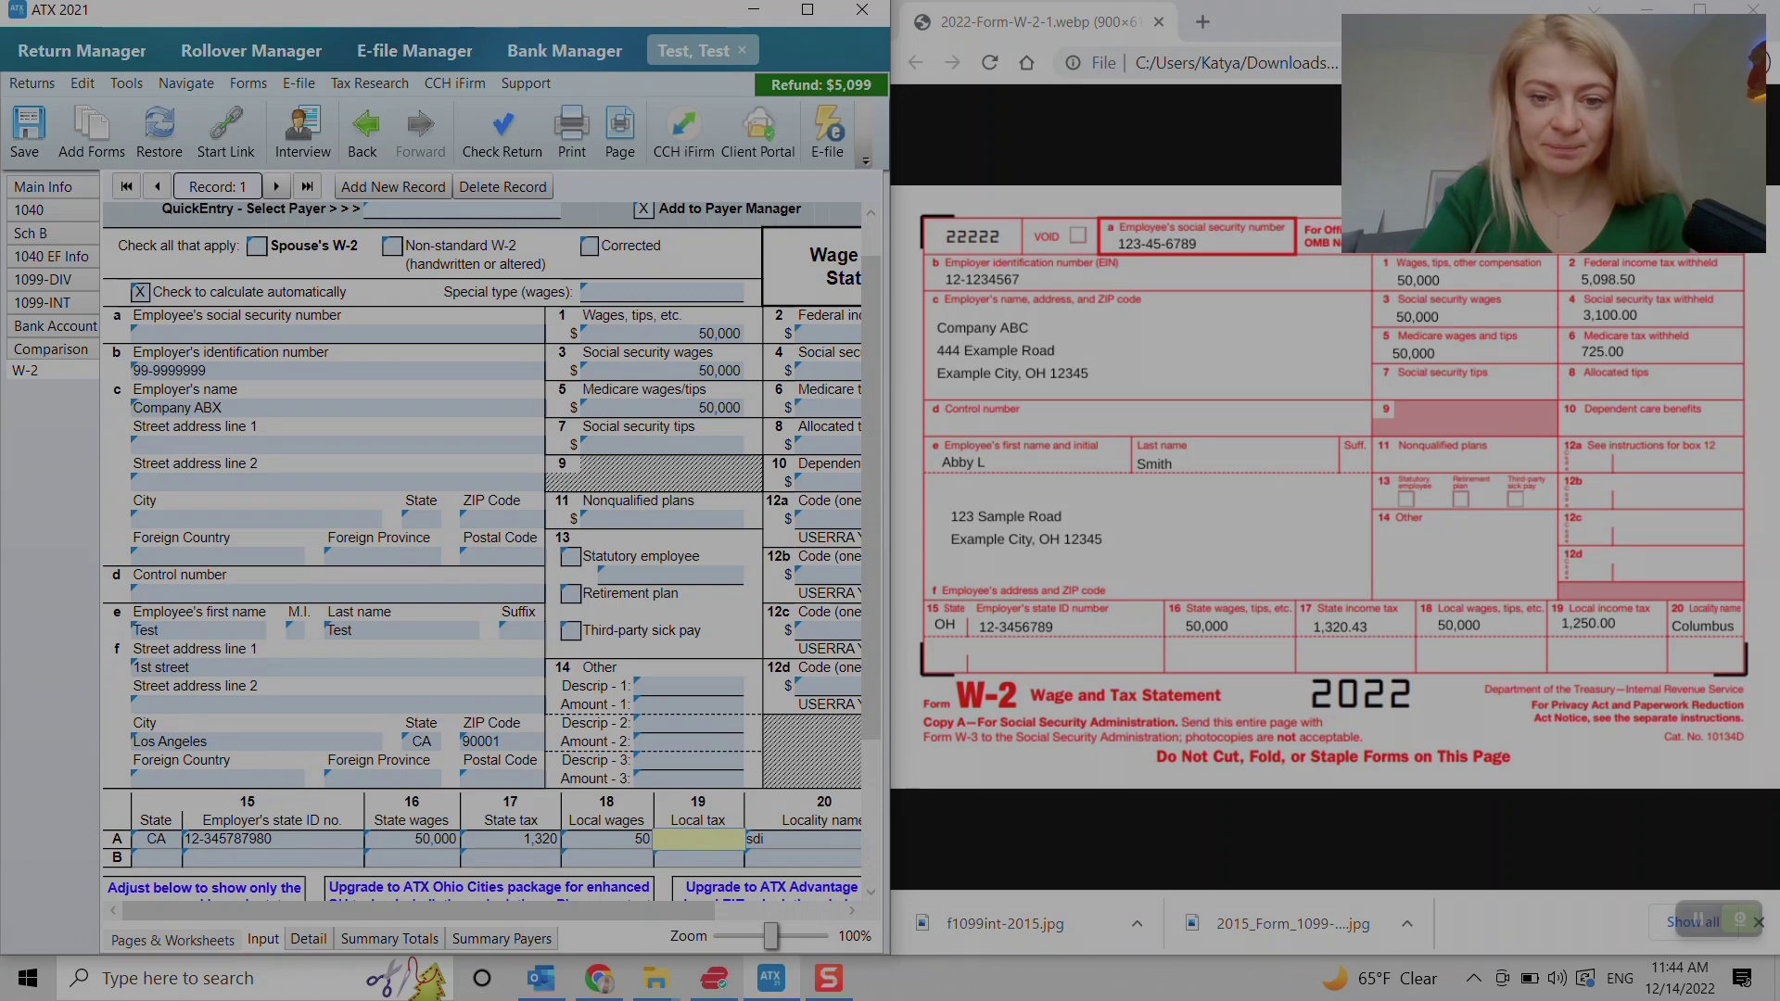
scroll(491, 547, down, 3)
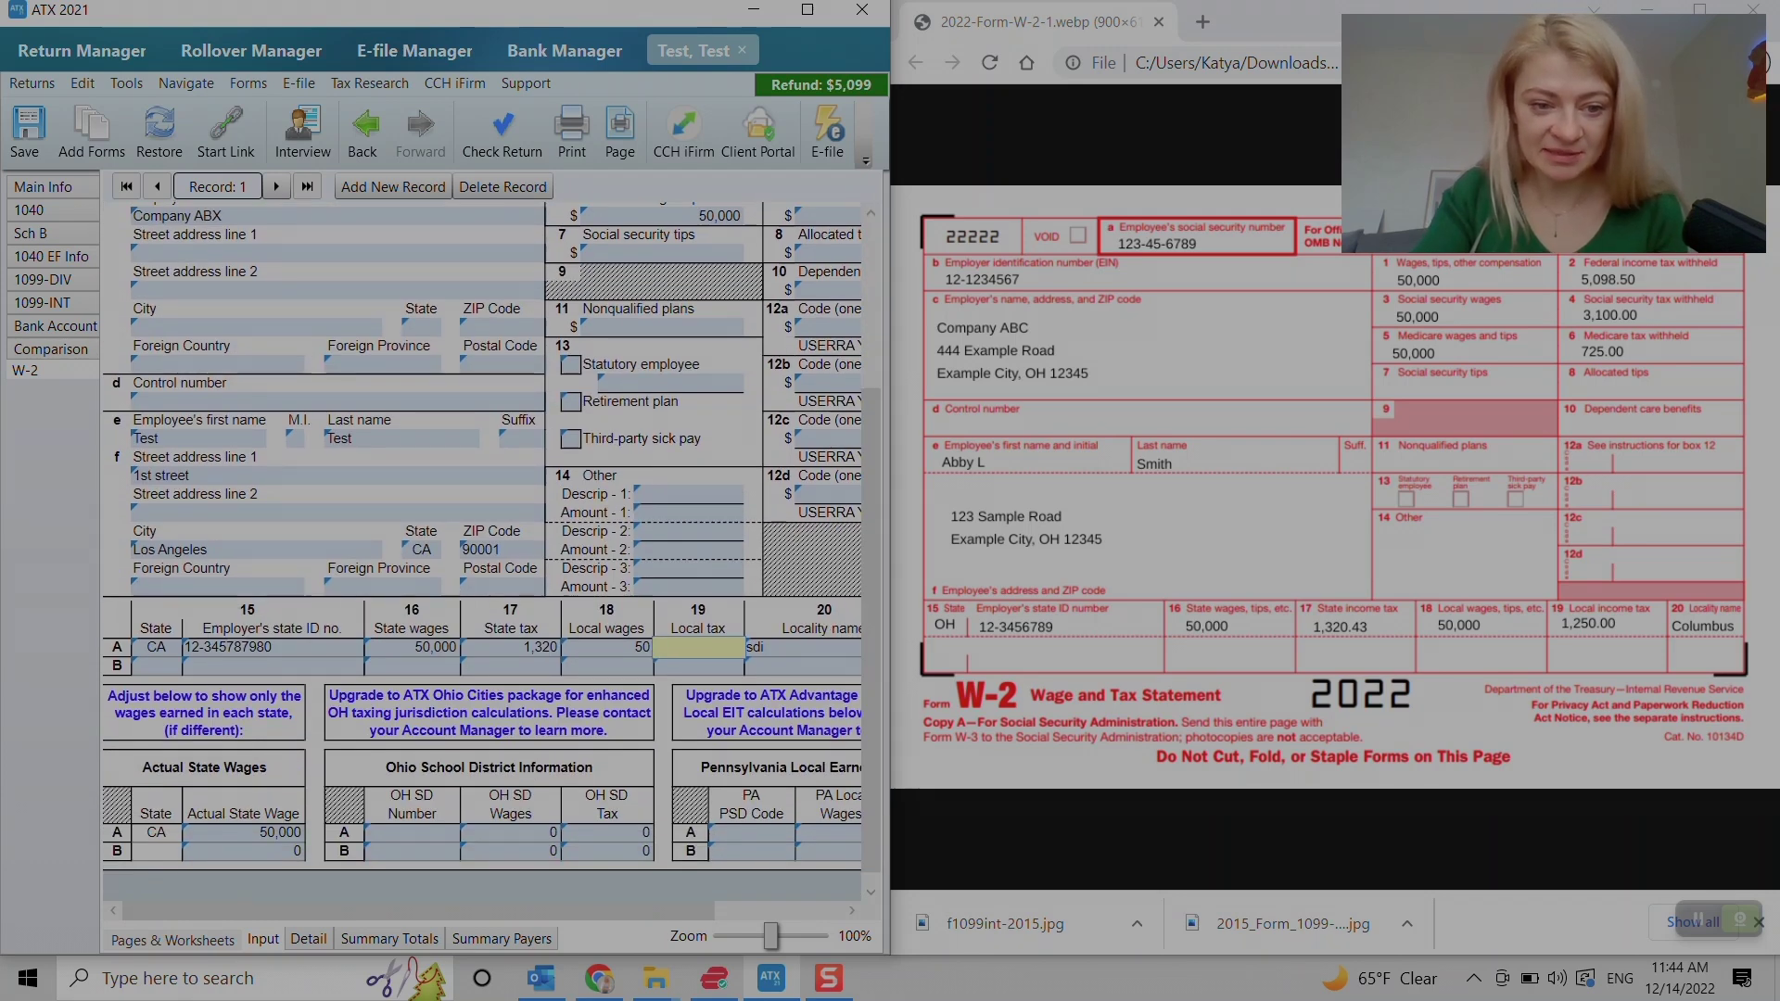
scroll(491, 547, up, 4)
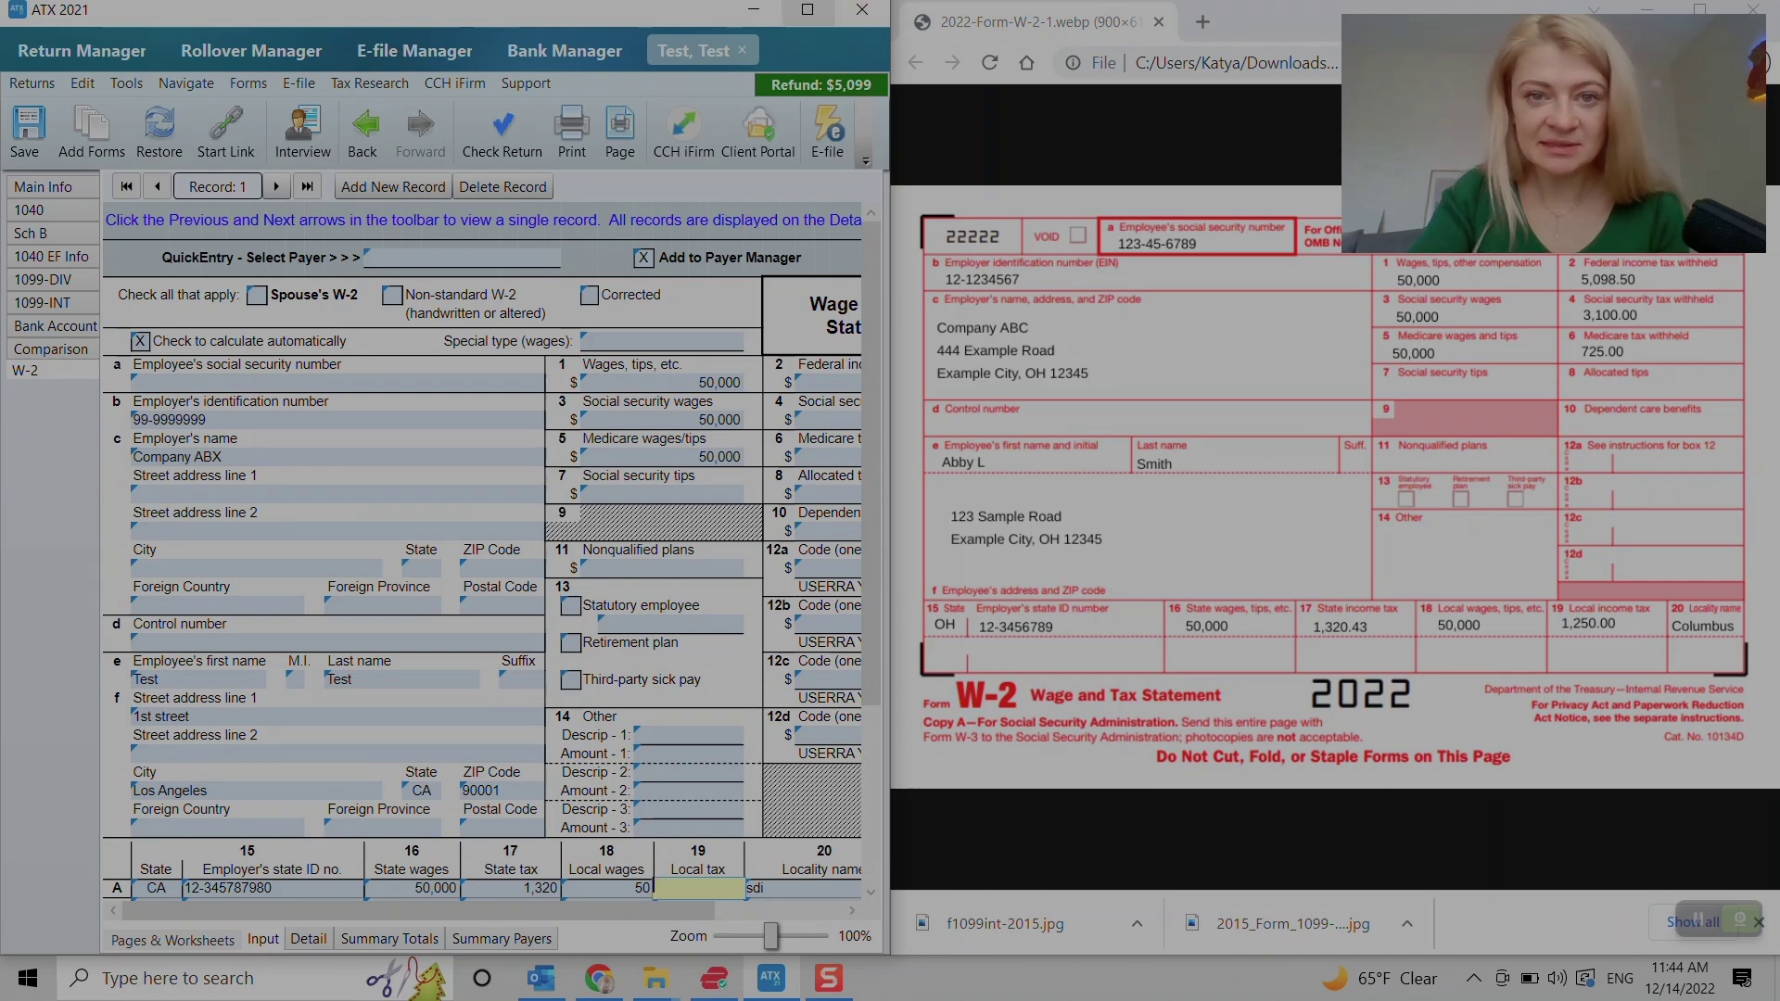
- Maximize the window and enter OH as the state in row B
click(808, 9)
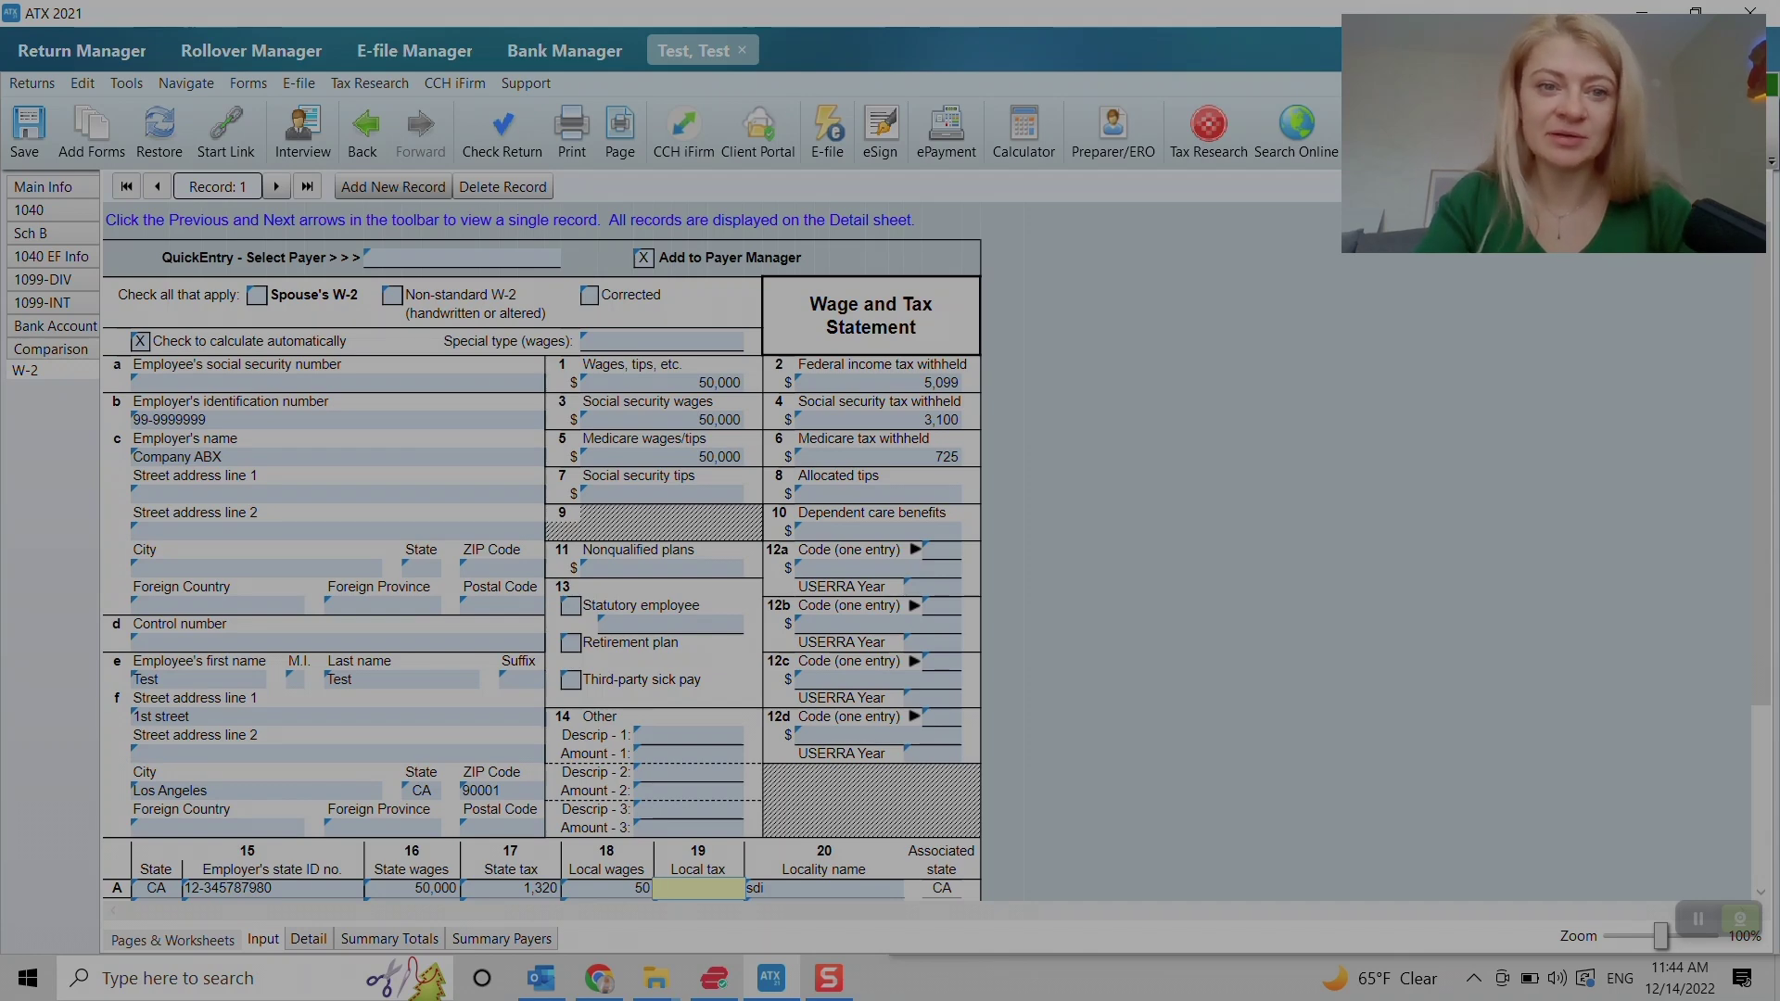
scroll(542, 550, down, 3)
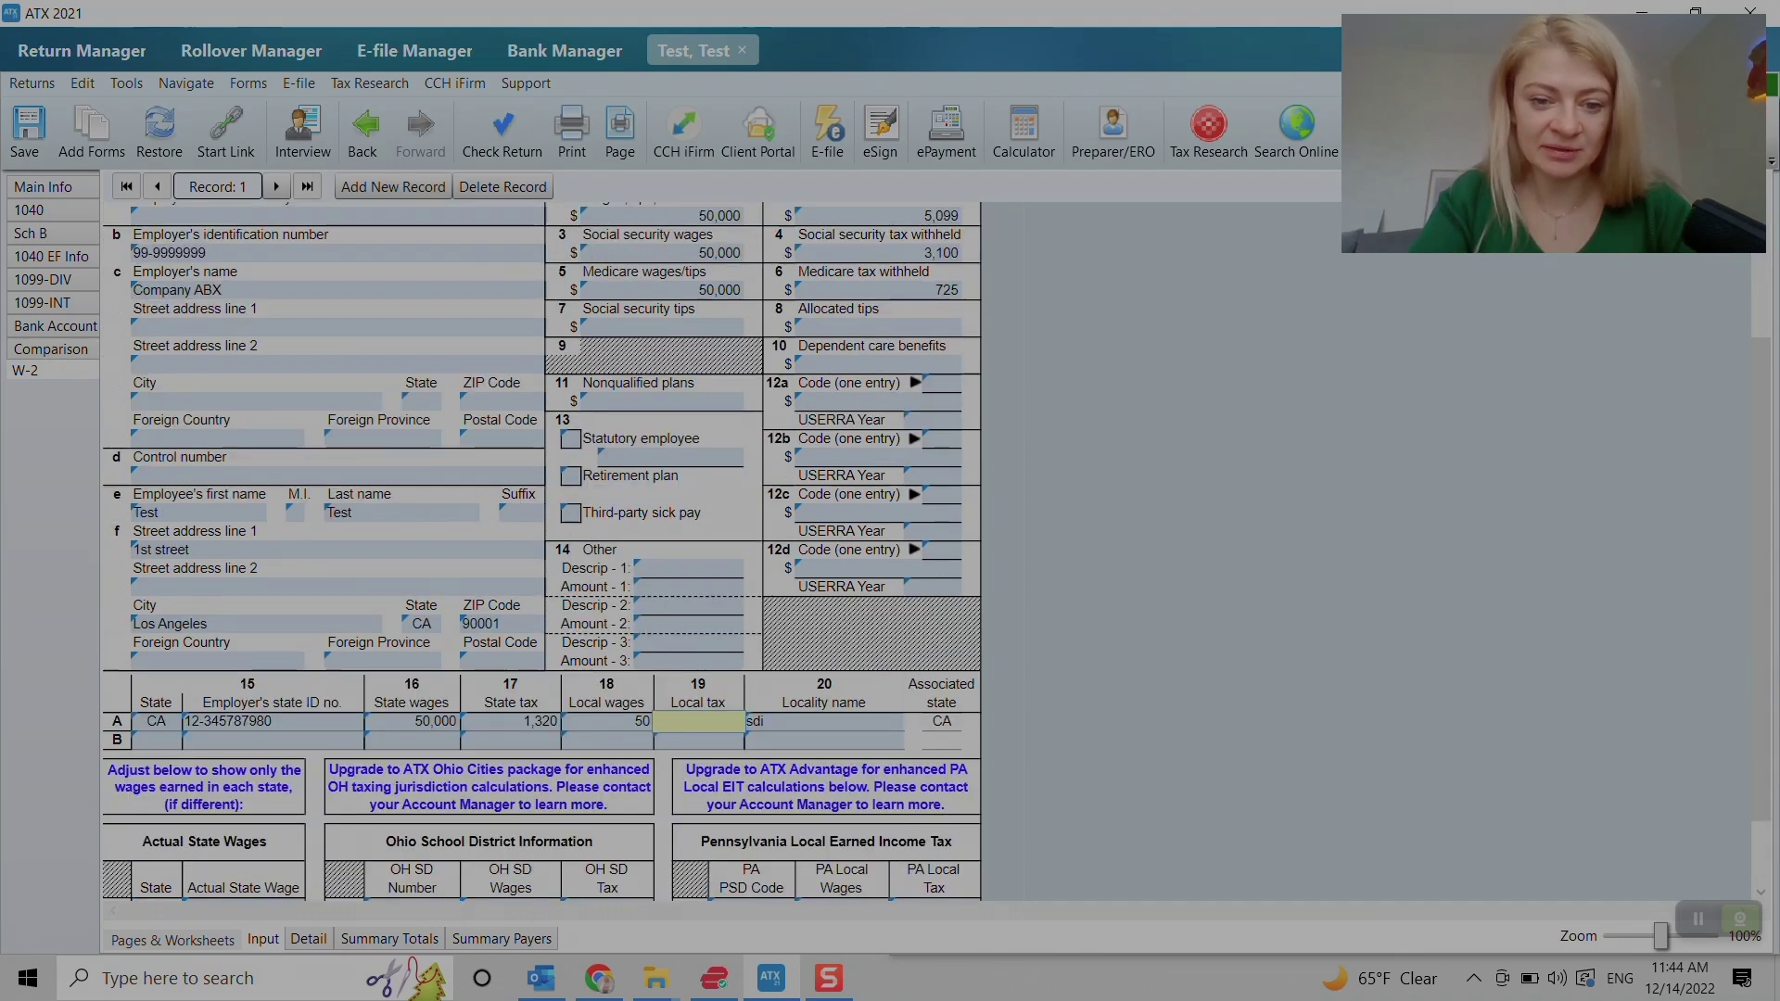
click(156, 738)
scroll(542, 551, down, 1)
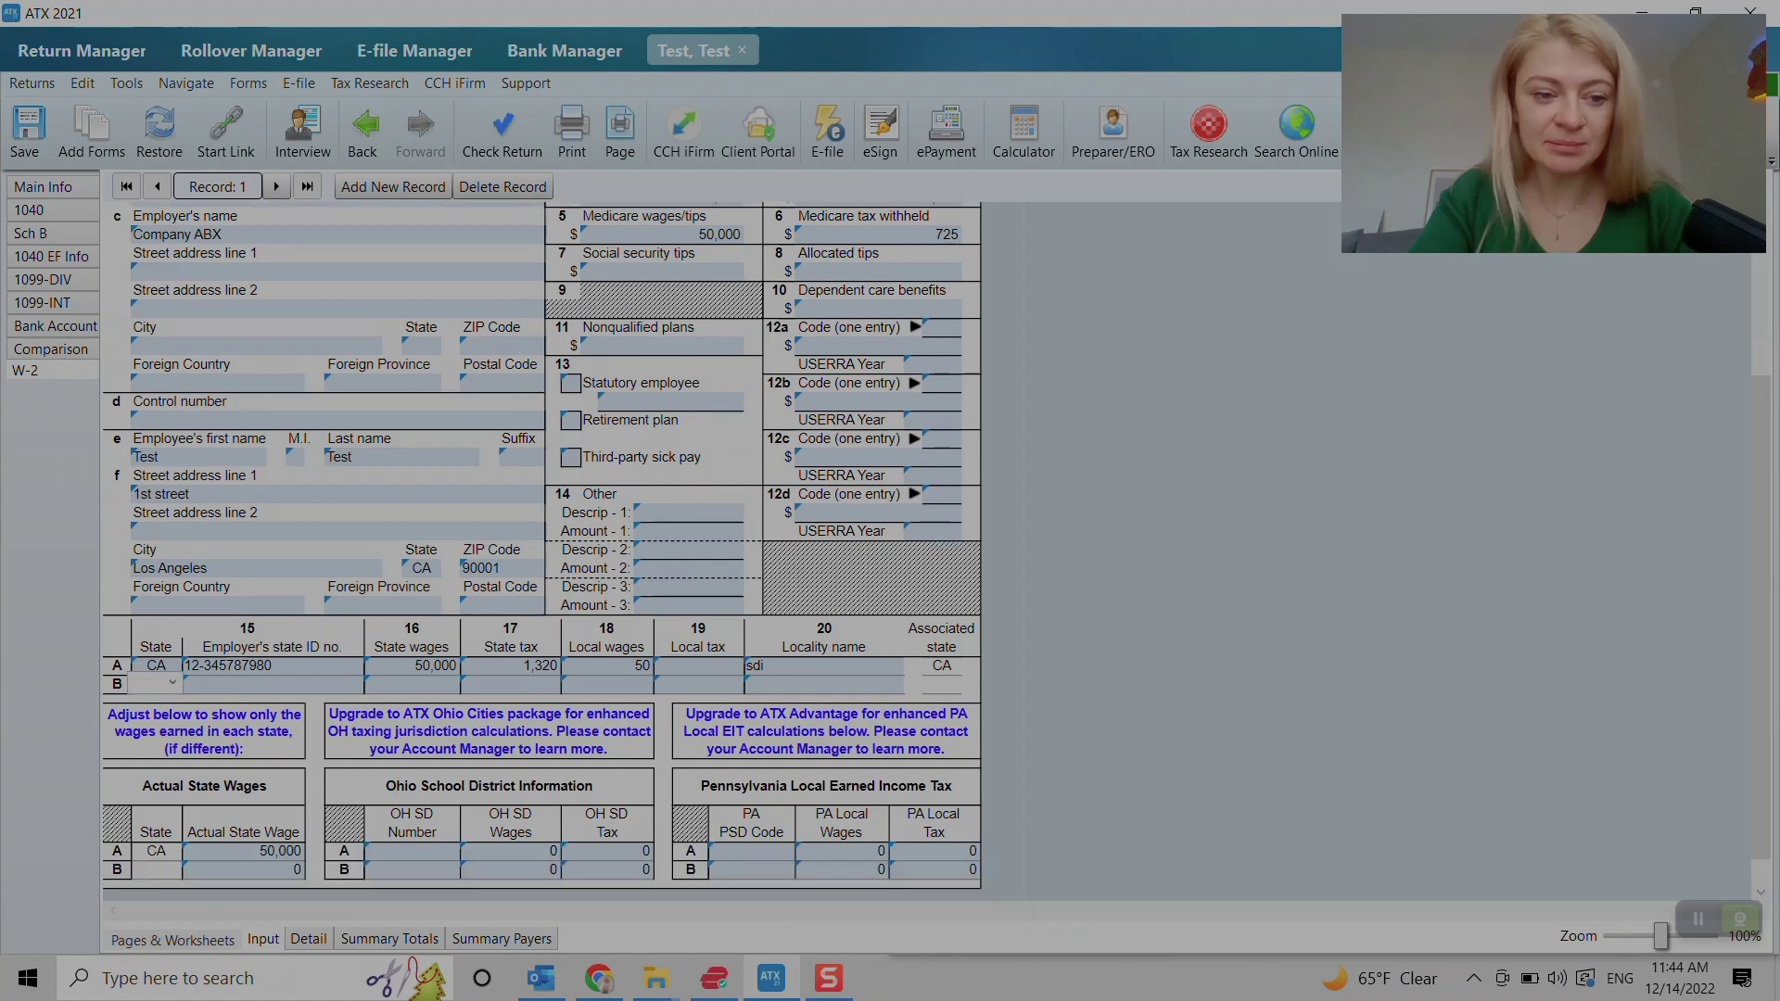
text(OH)
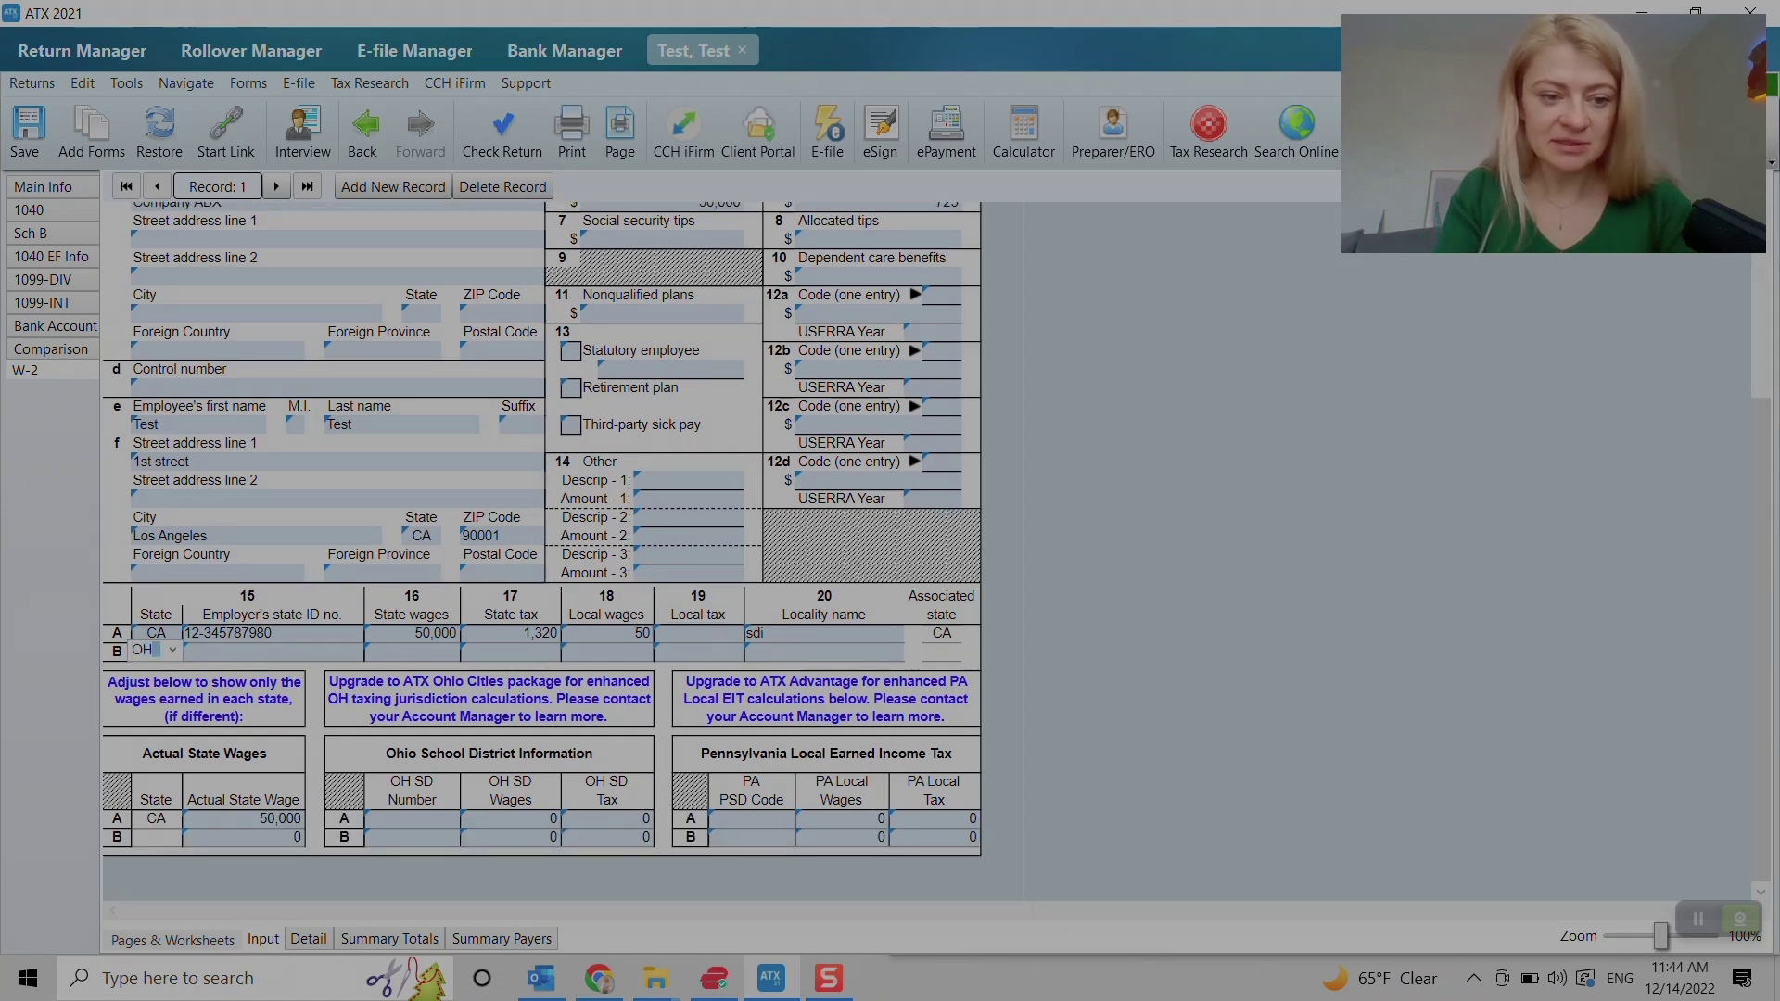
key(Tab)
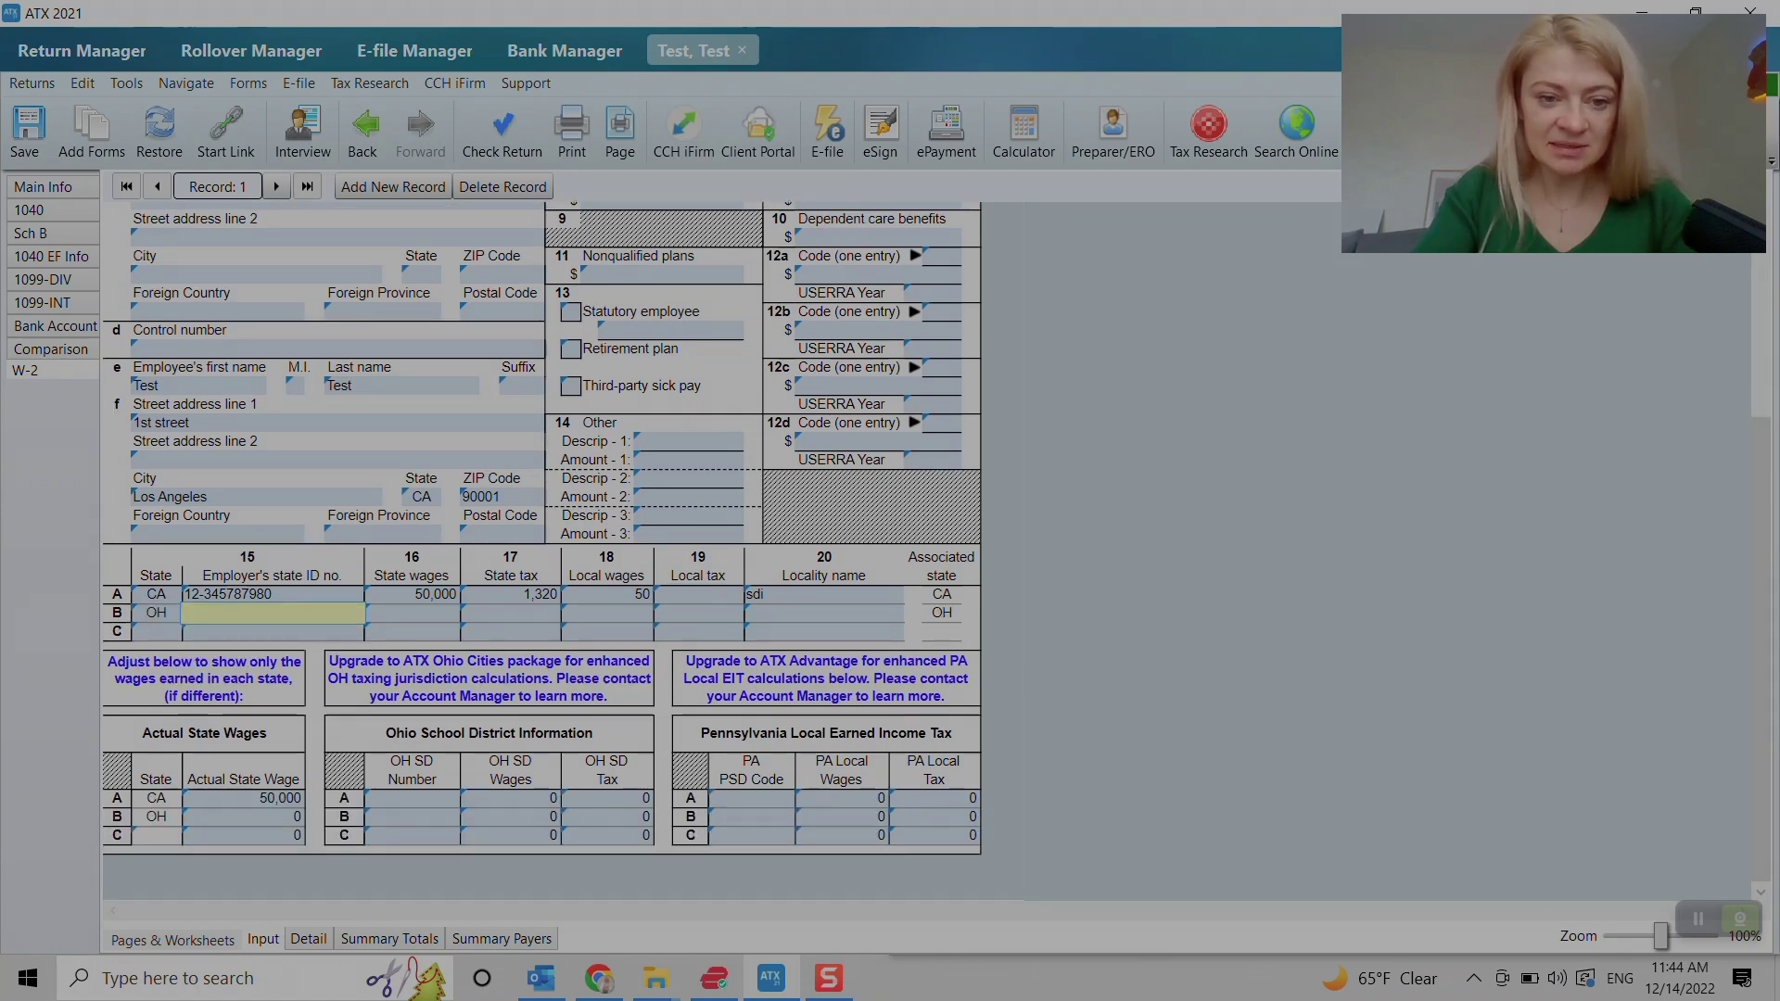
- Move through row B's fields to its state wage and Ohio school district cells
key(Tab)
key(Tab)
key(Tab)
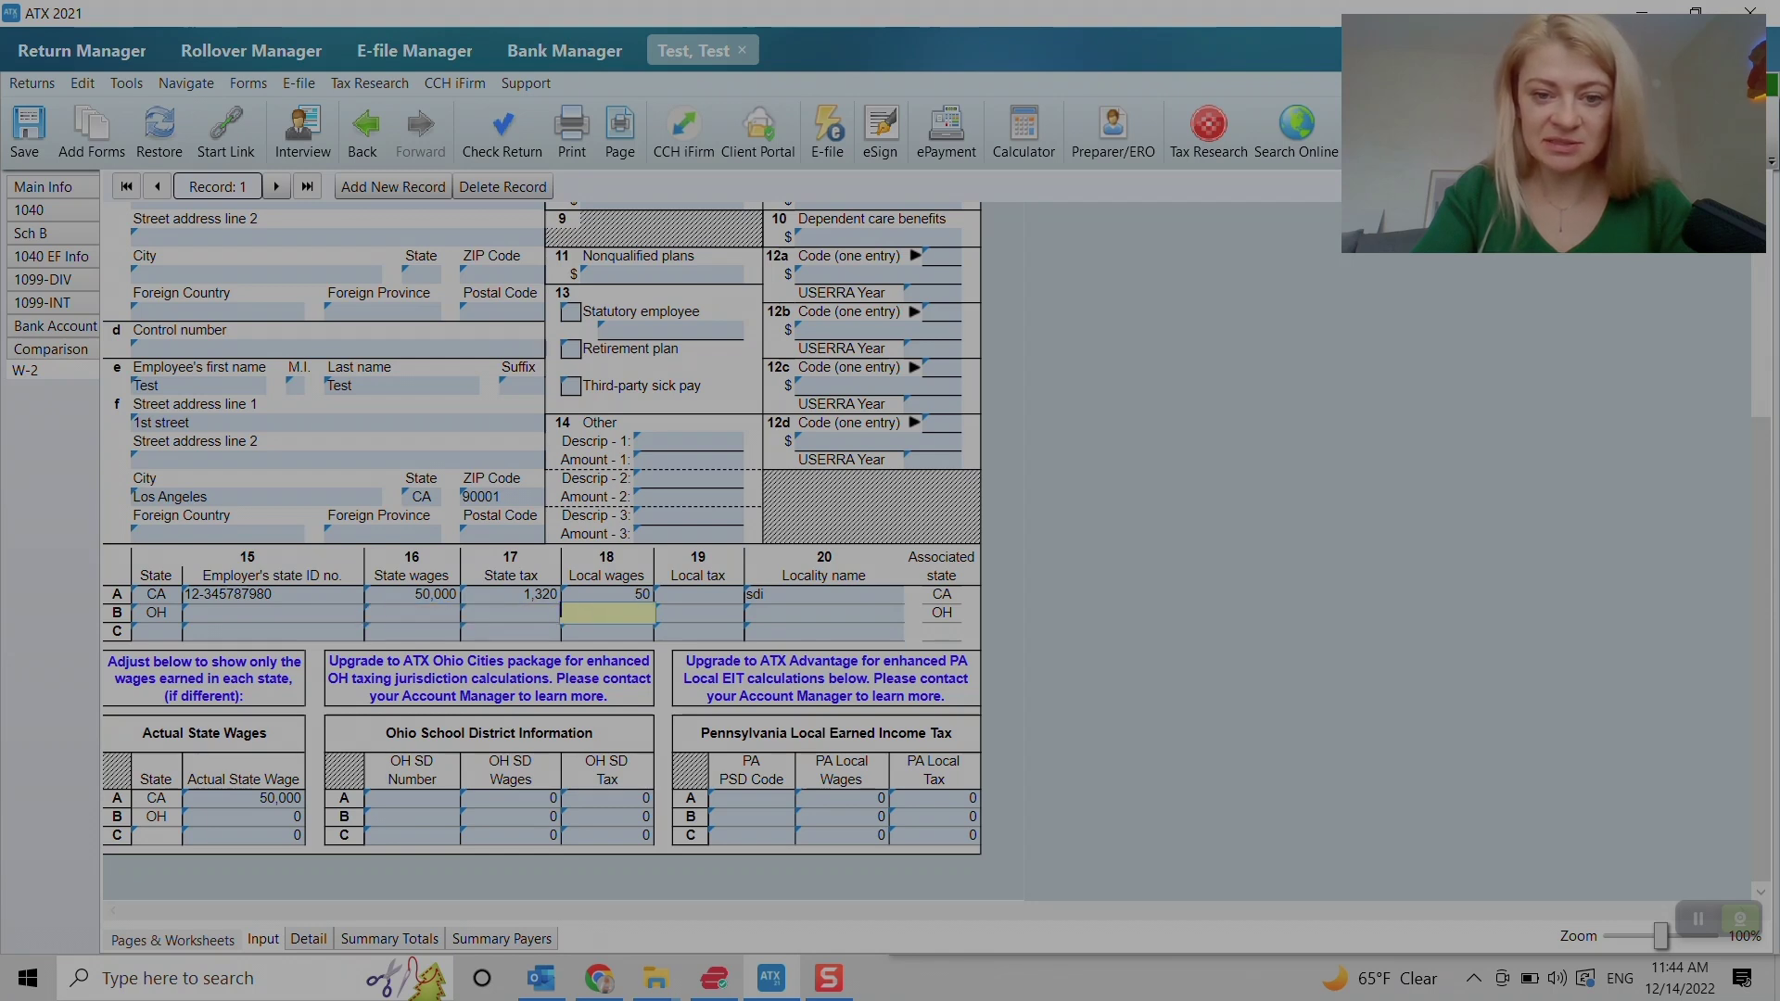
click(699, 631)
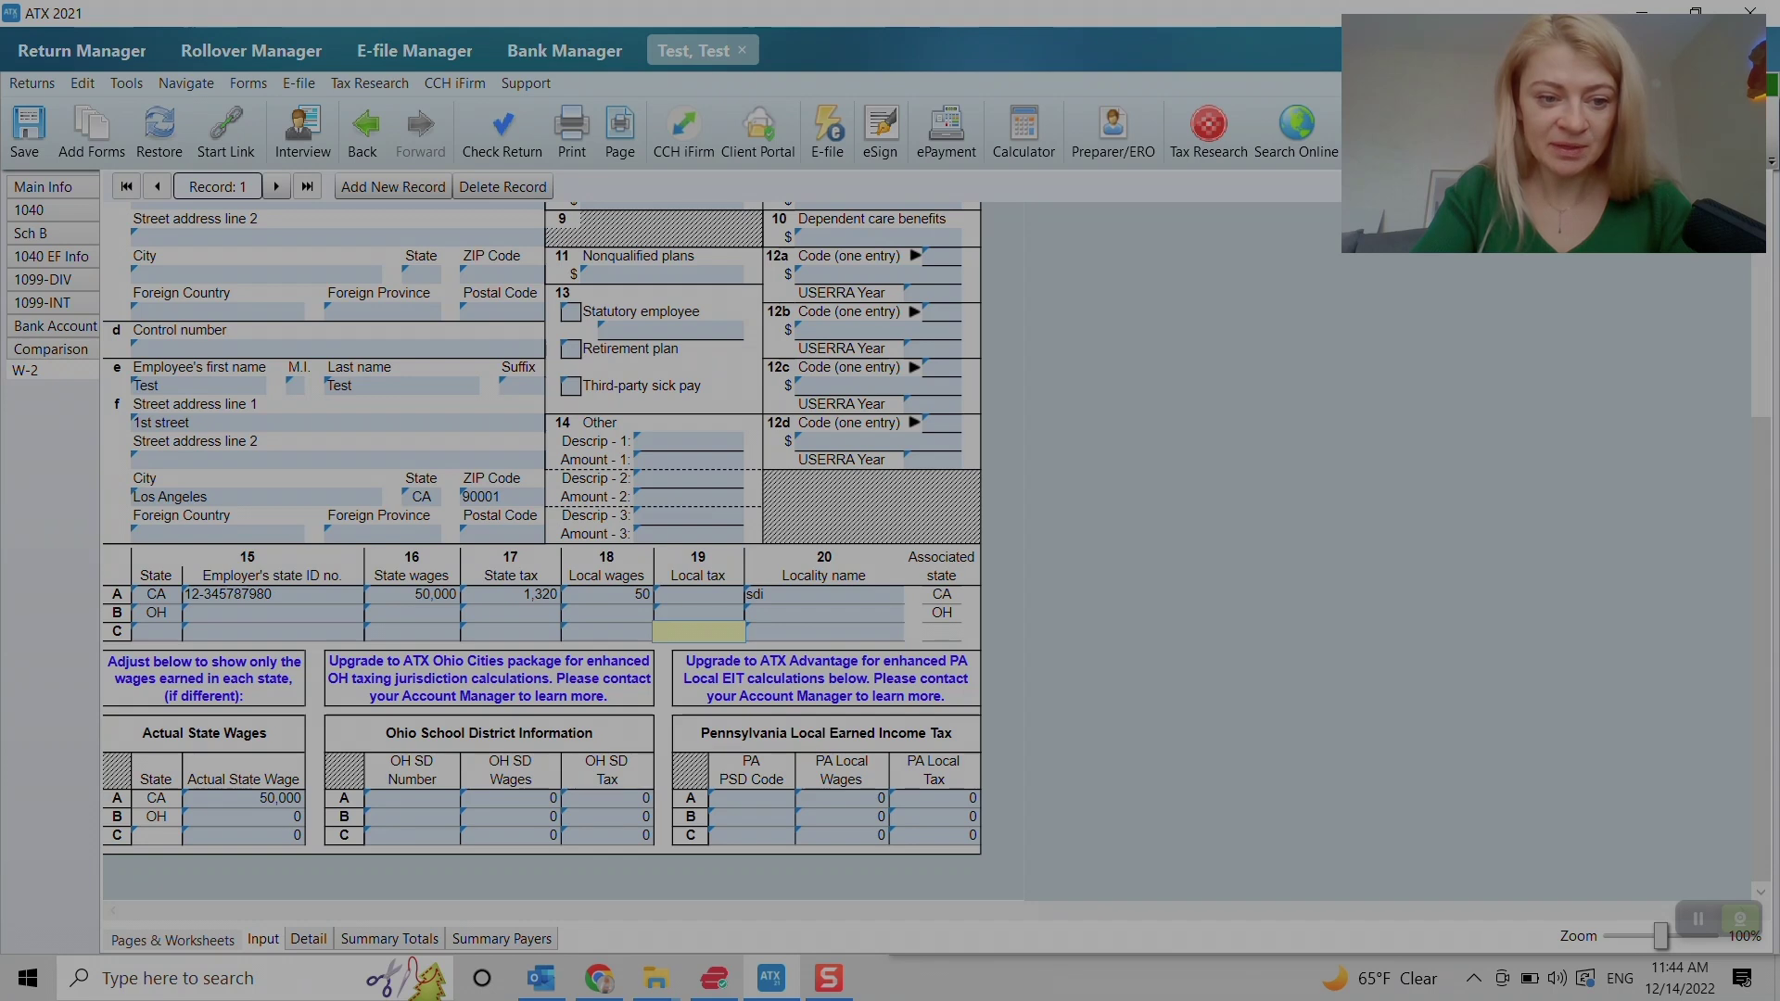
click(244, 815)
click(408, 816)
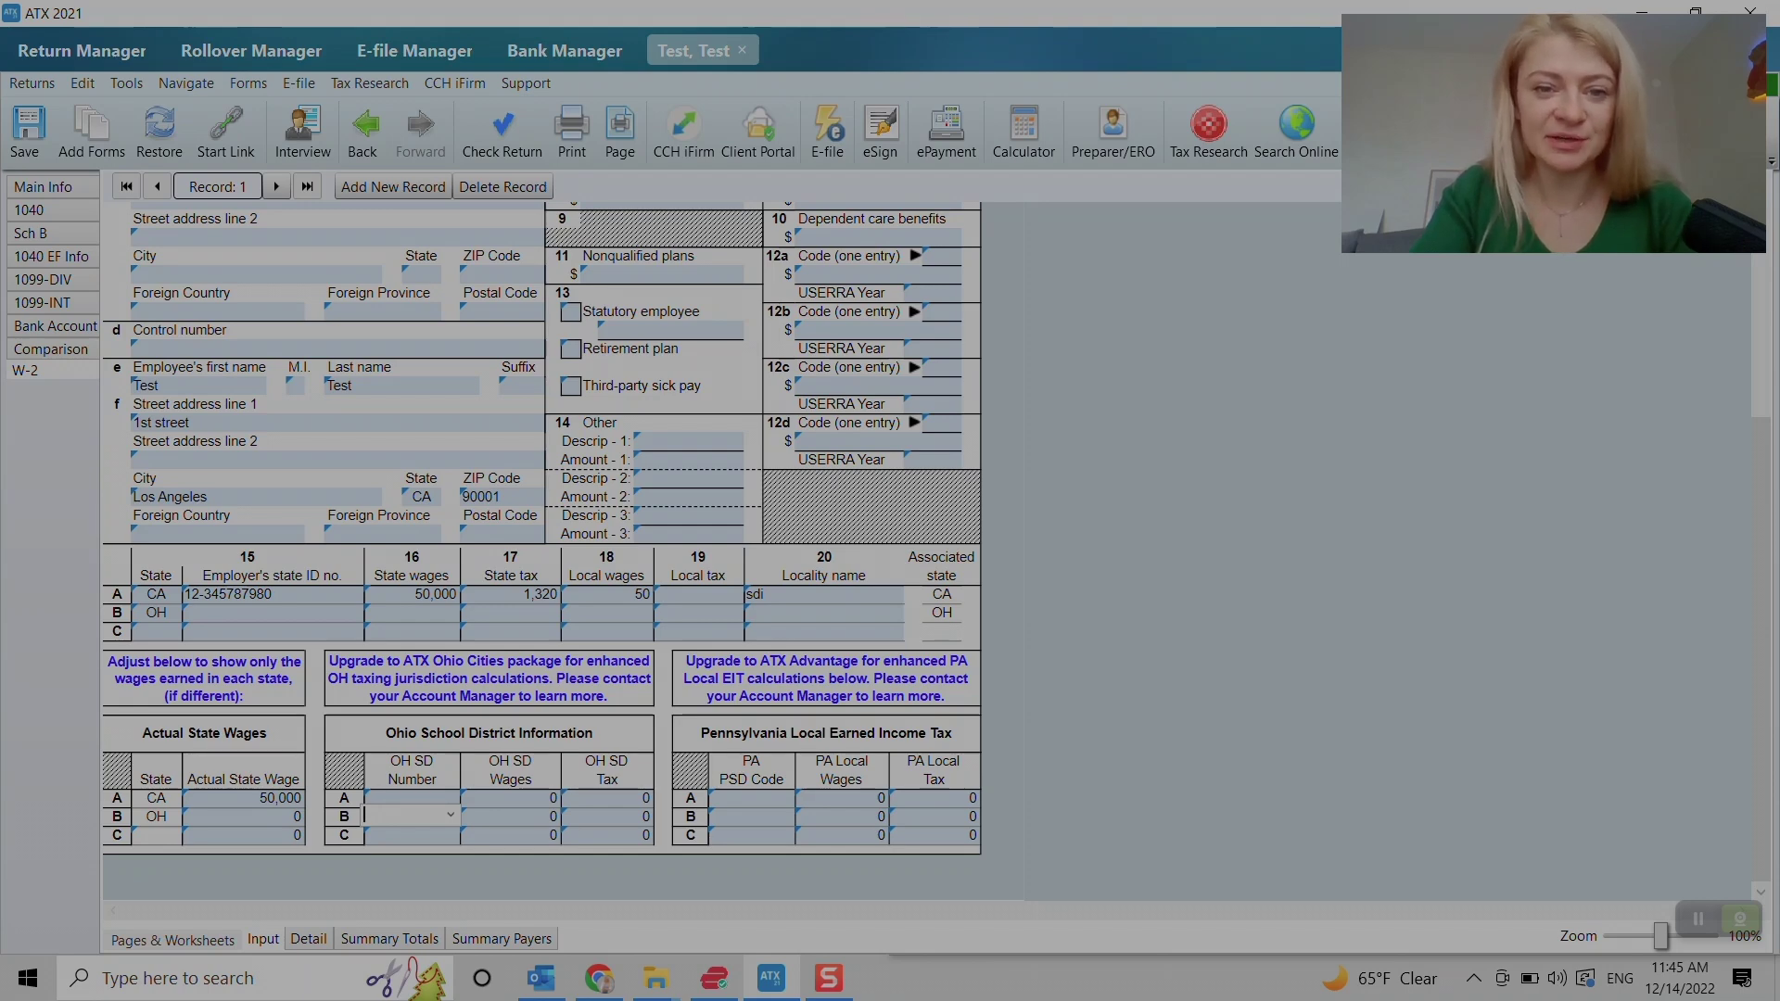
scroll(542, 550, up, 5)
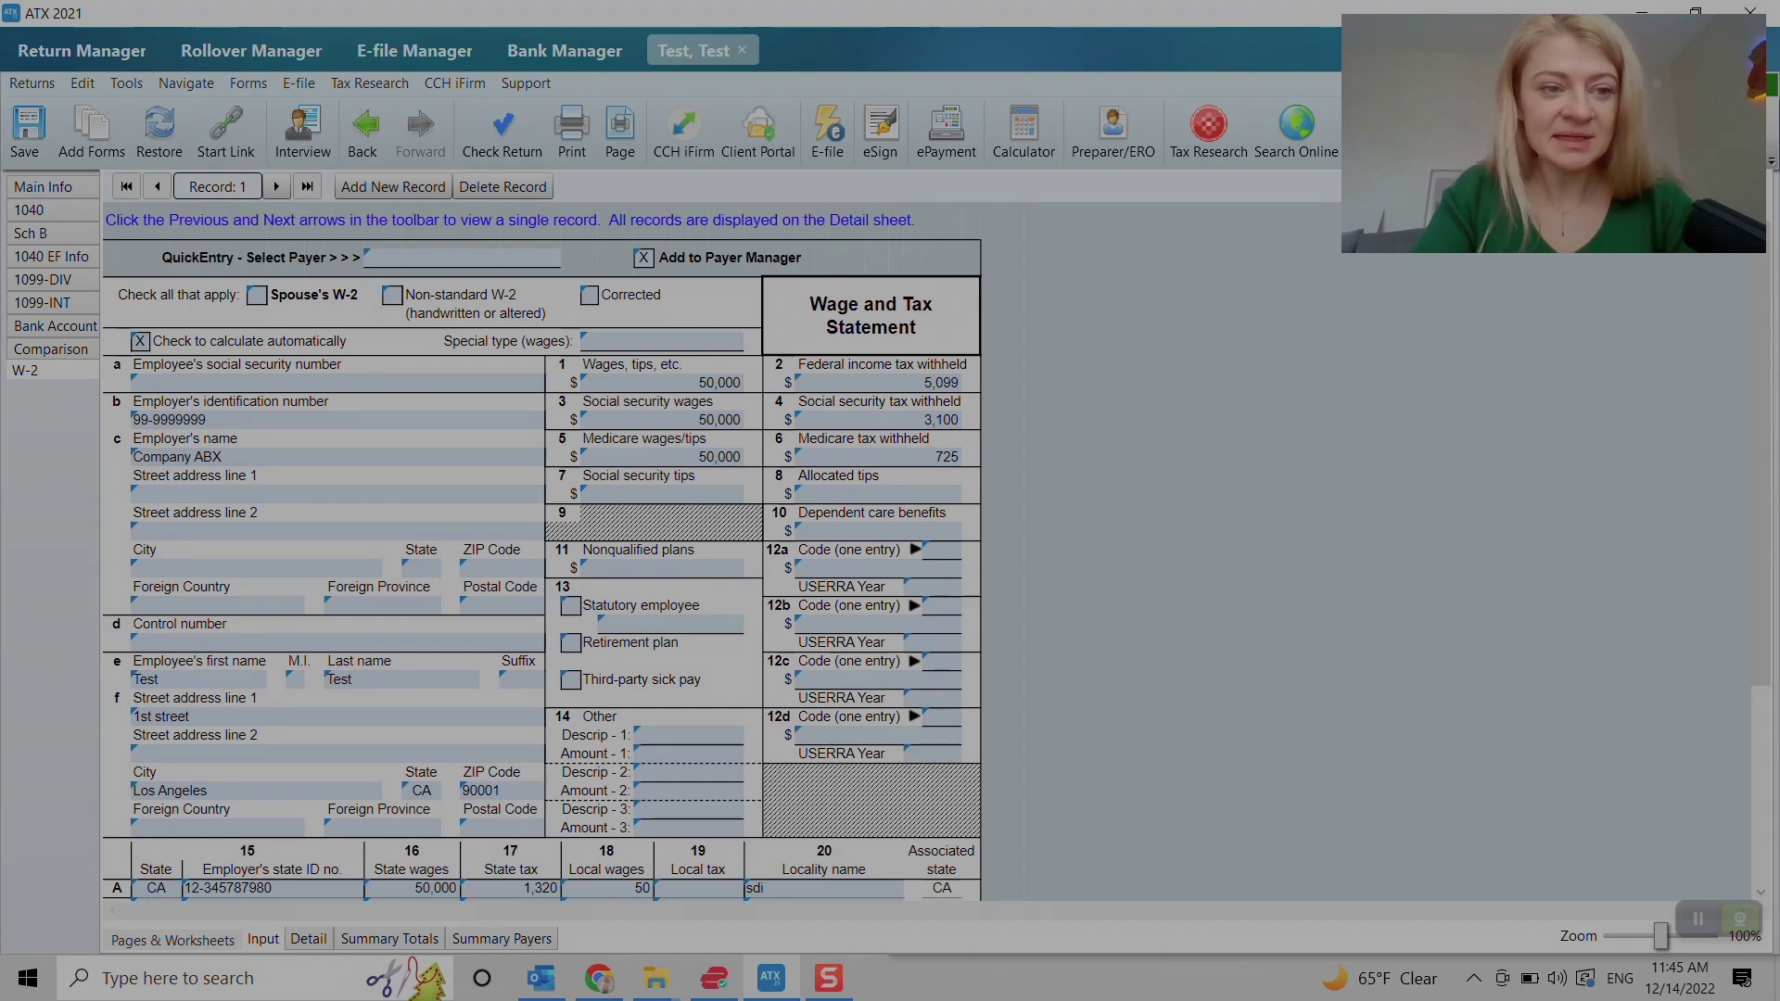